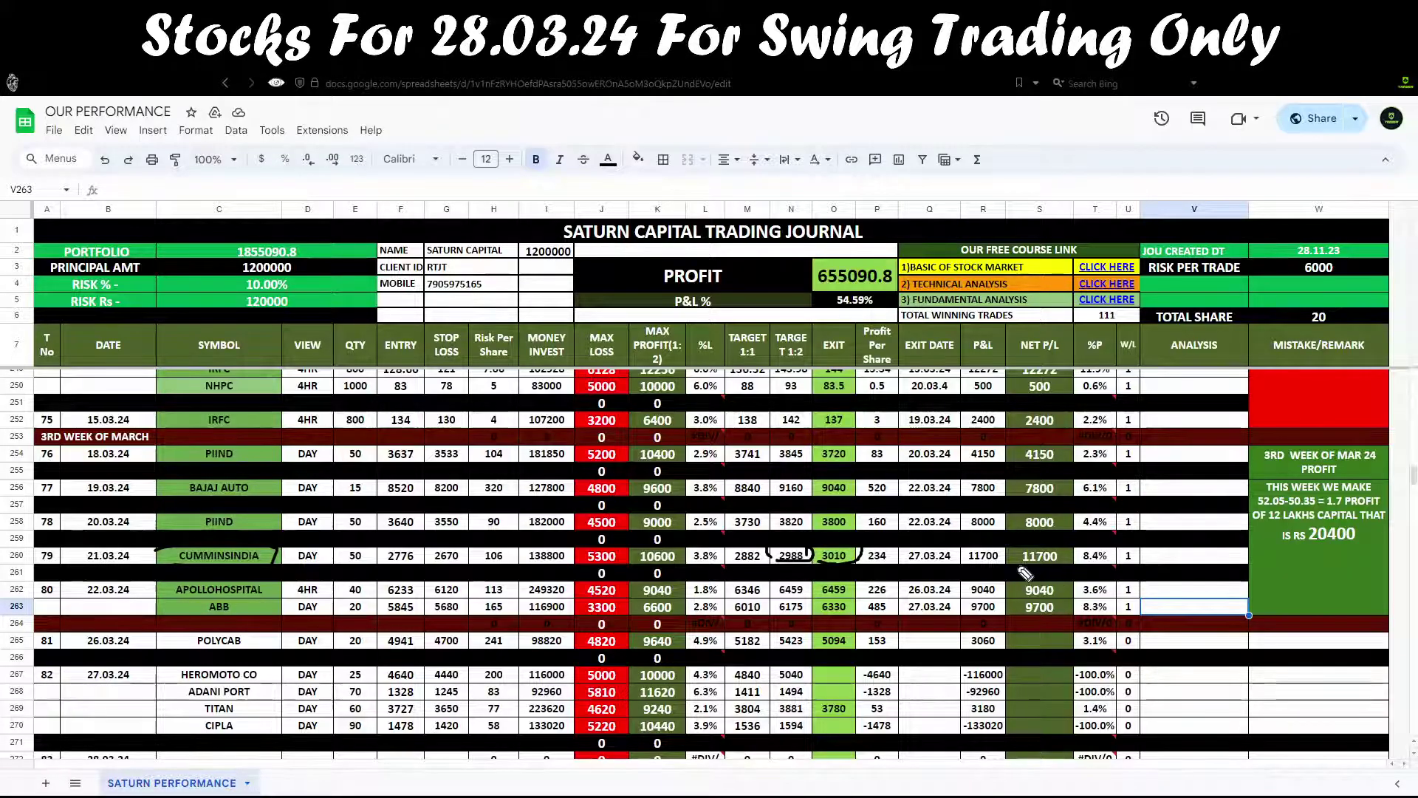
Mark the CUMMINSINDIA net P/L, the ABB symbol and the ABB net P/L in the trading journal with freehand annotations
drag(1077, 549, 1072, 565)
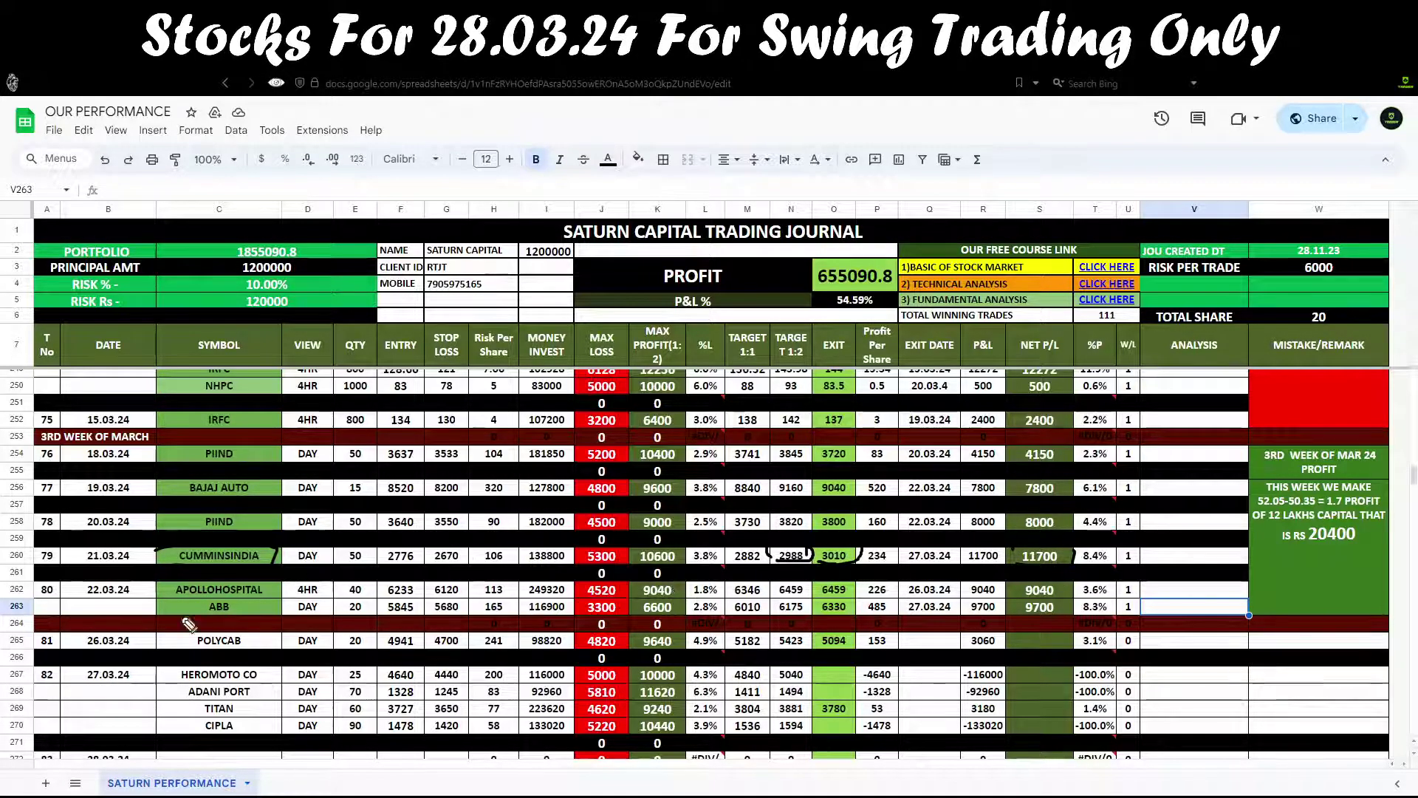
mouse_move(217, 606)
mouse_down()
mouse_move(232, 612)
mouse_move(209, 602)
mouse_up()
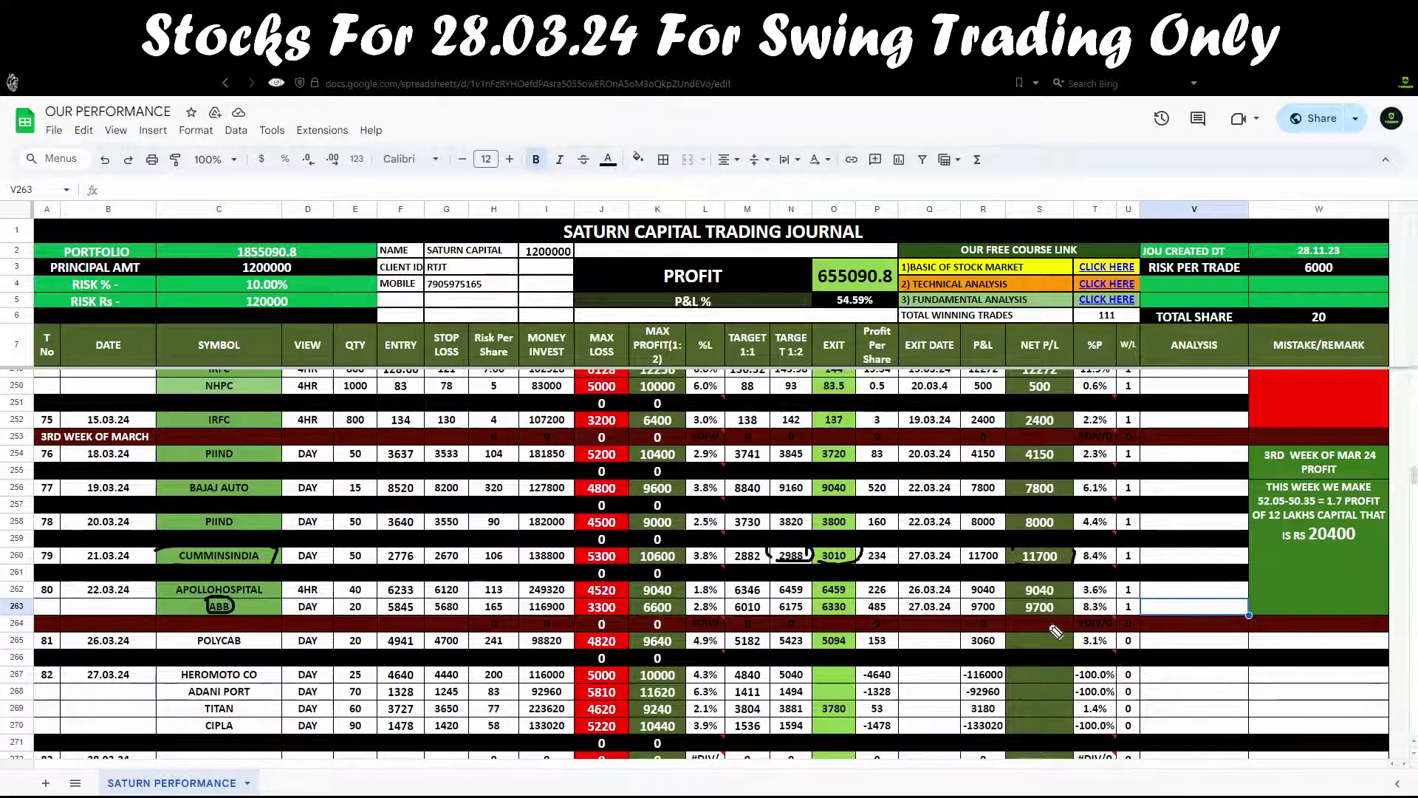
mouse_move(1030, 626)
mouse_down()
mouse_move(1070, 616)
mouse_move(1023, 604)
mouse_up()
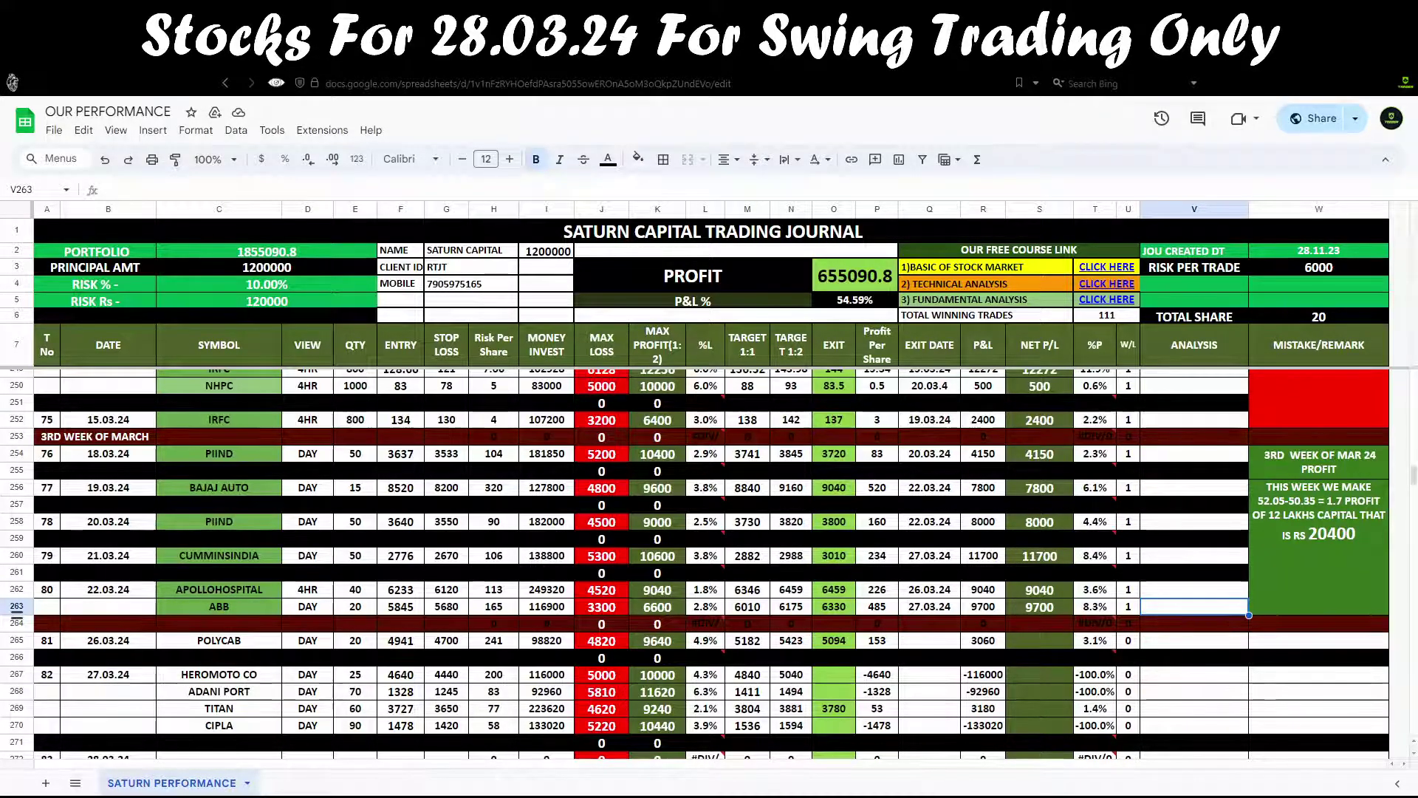
Switch to the Saturn Capital group chat in WhatsApp Web at 90% page zoom and mark the Titan position advice and the first Titan profit
key(alt+Tab)
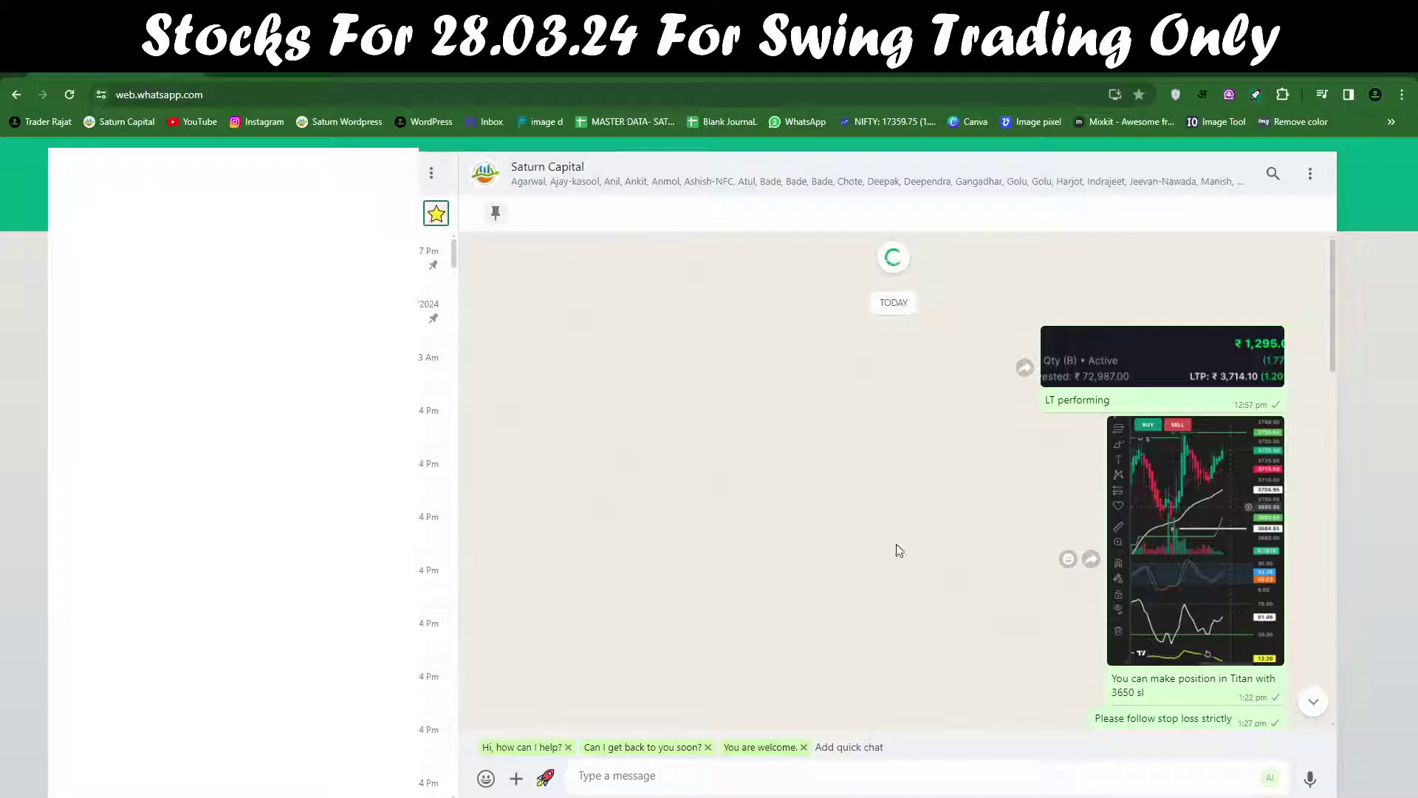
scroll(1030, 526, down, 2)
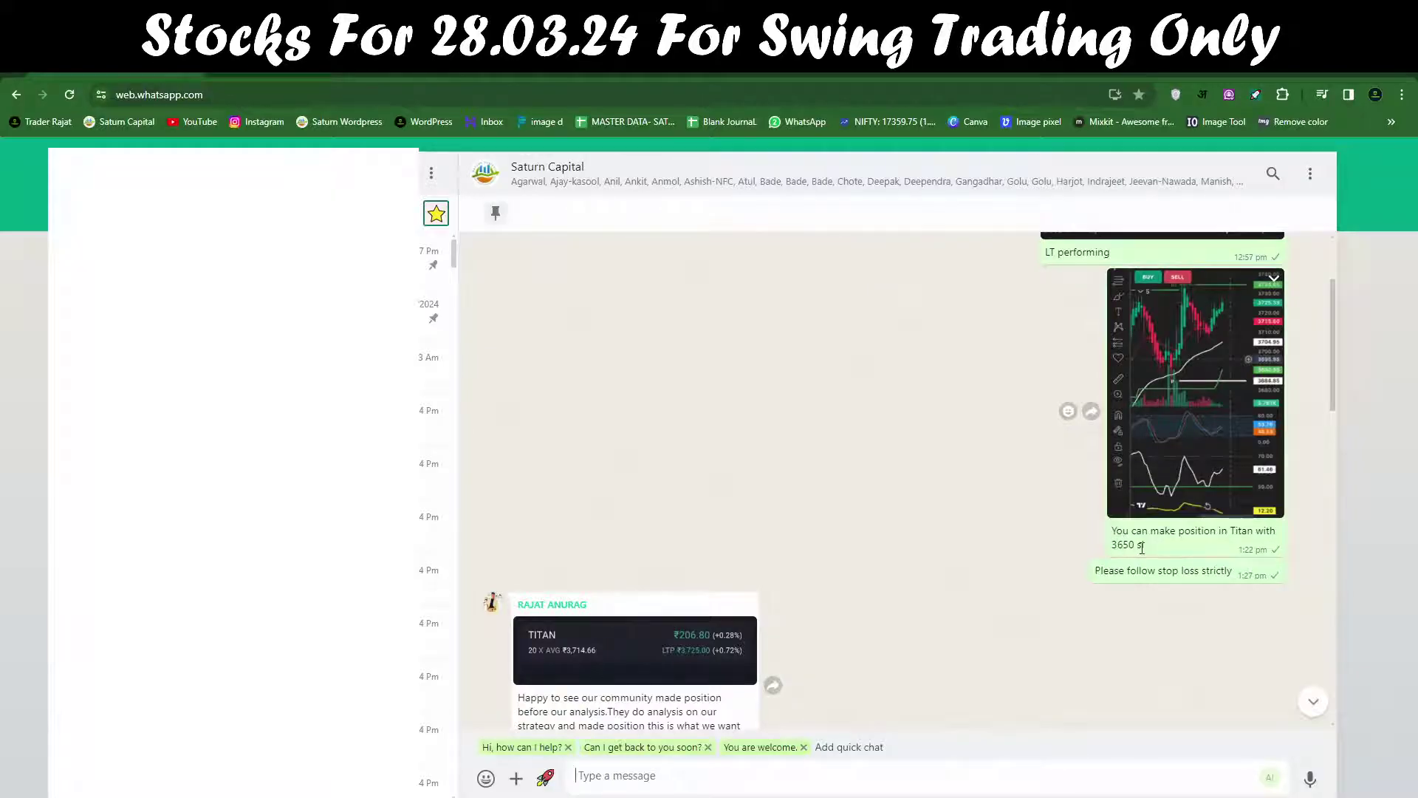
scroll(1171, 487, up, 2)
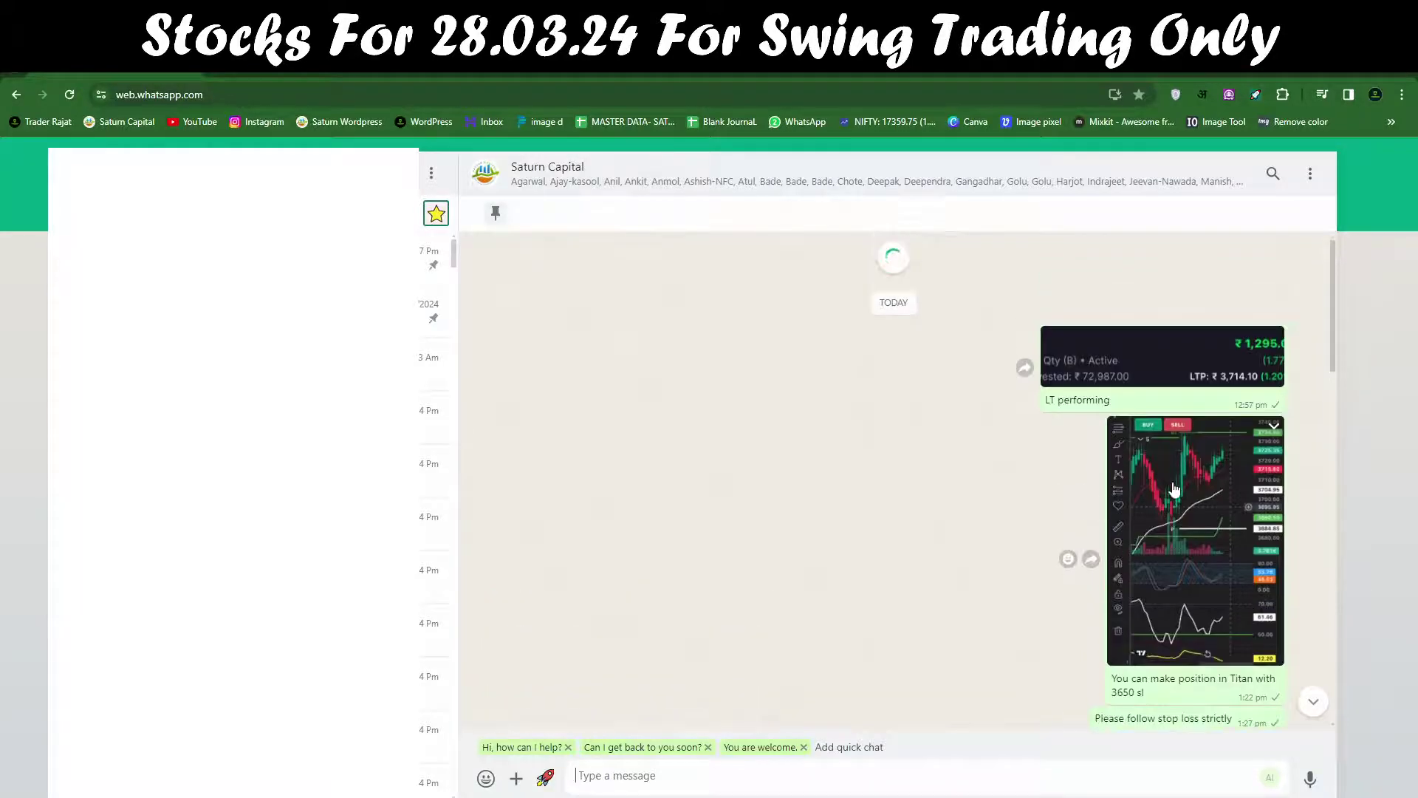
scroll(1164, 547, down, 1)
key(ctrl+minus)
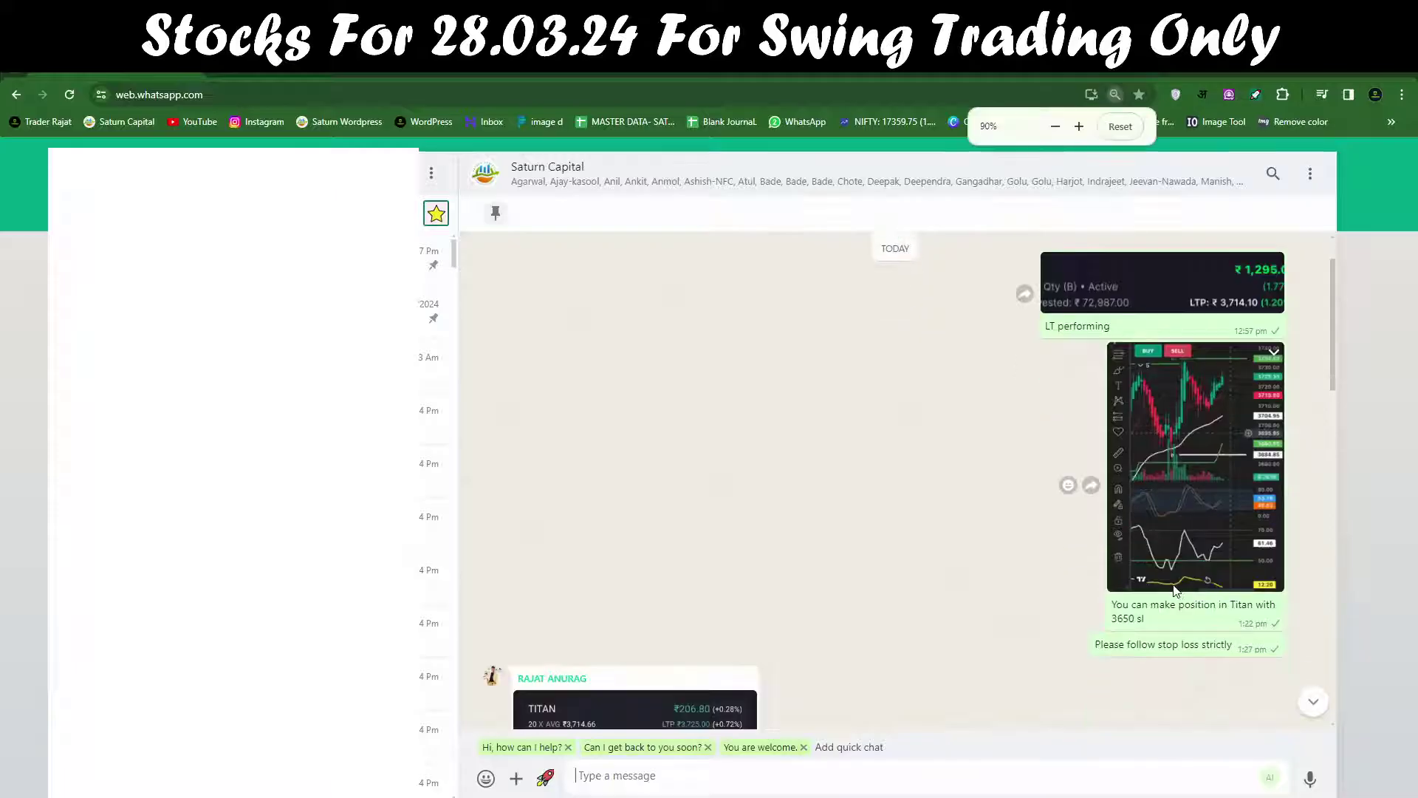
drag(1176, 581, 1207, 581)
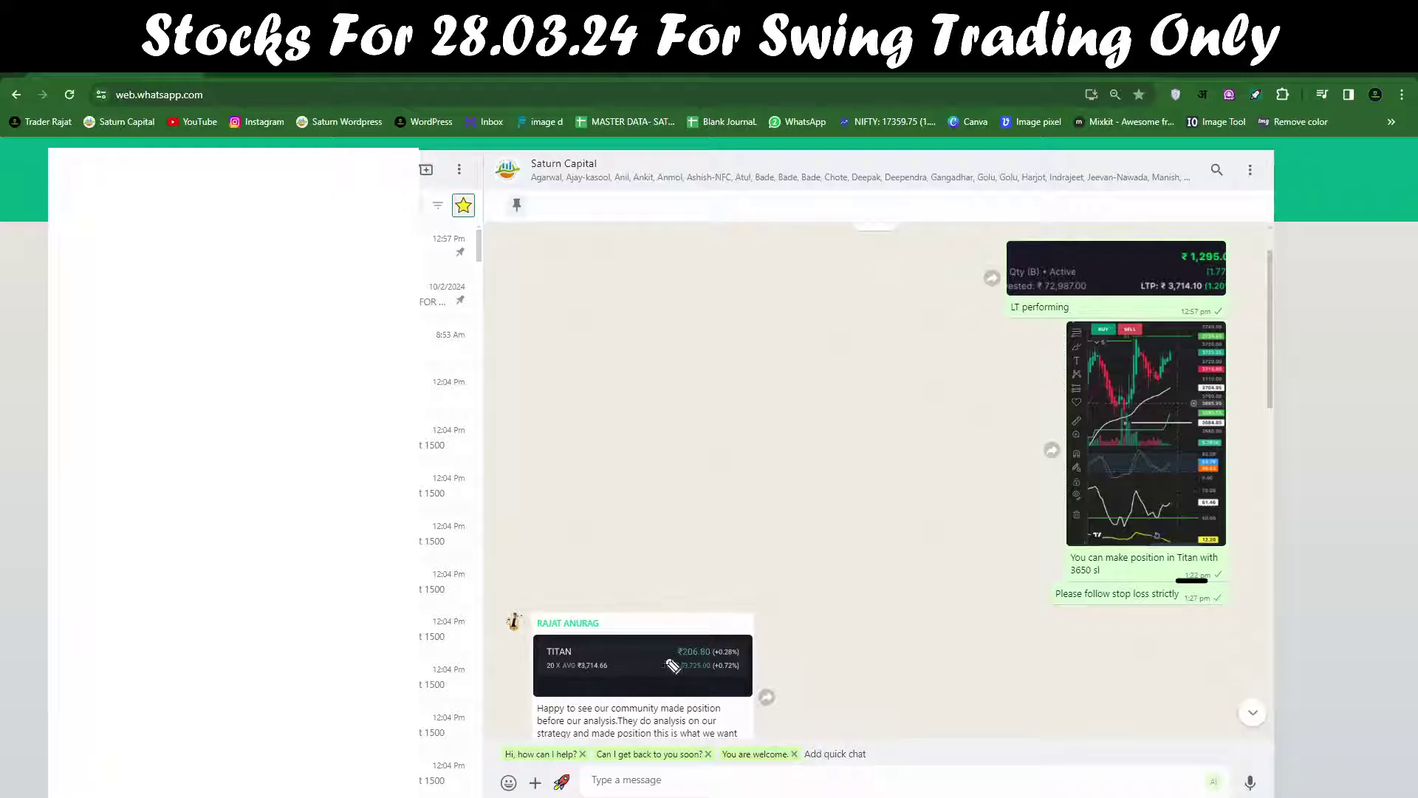
mouse_move(657, 672)
mouse_down()
mouse_move(685, 683)
mouse_move(738, 618)
mouse_move(644, 662)
mouse_move(695, 681)
mouse_up()
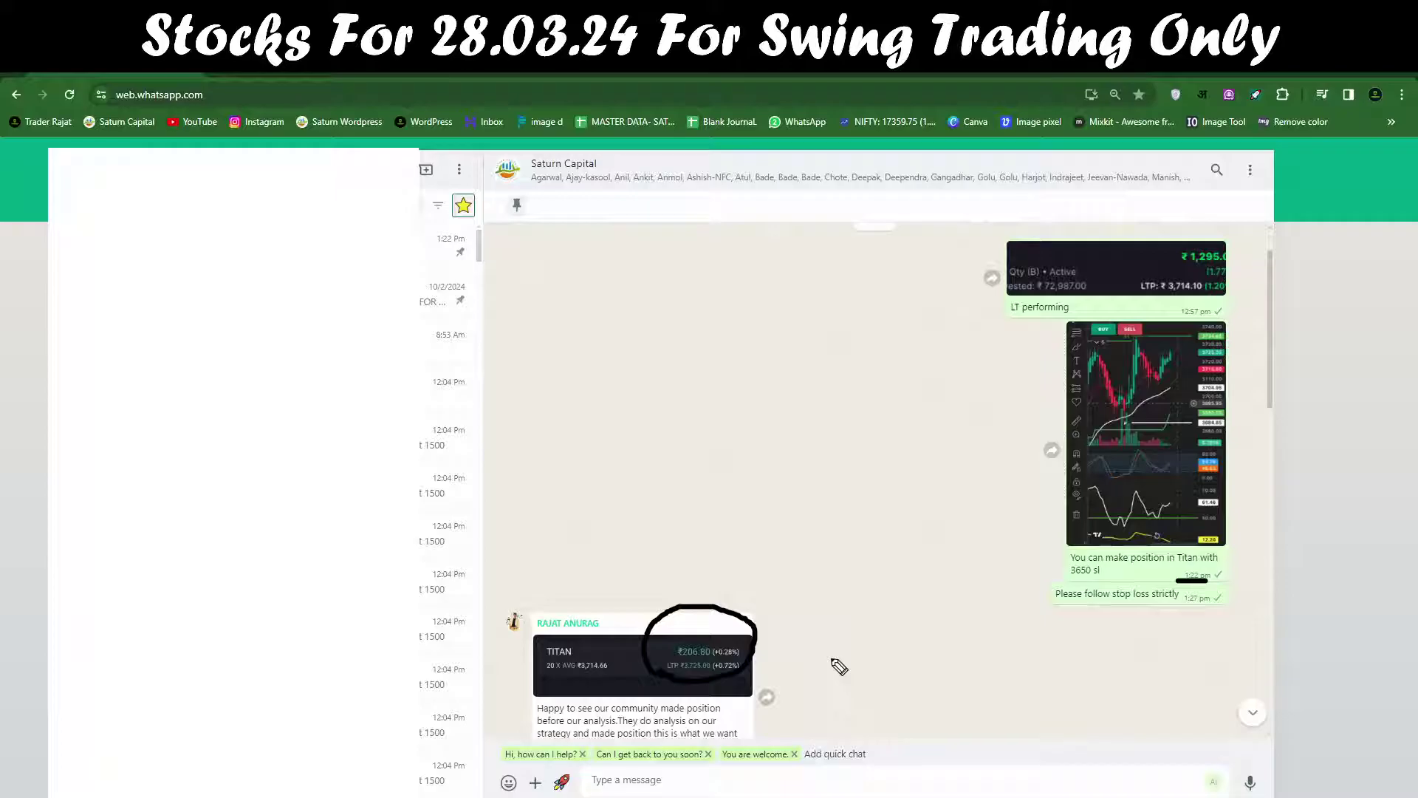
View the "Titan performing" screenshot and the images after it through the Cipla chart, and return to the chat
scroll(1017, 602, down, 5)
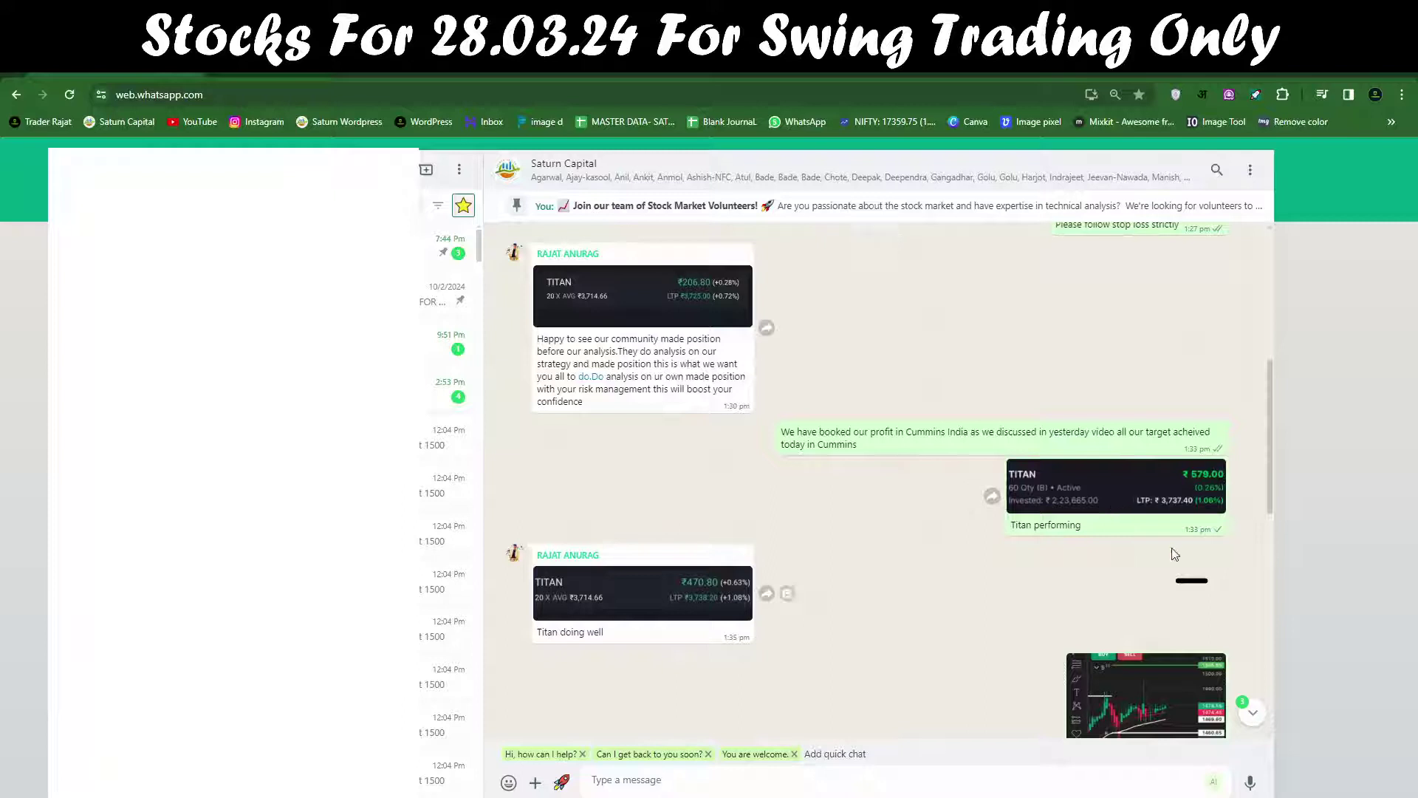
click(1157, 497)
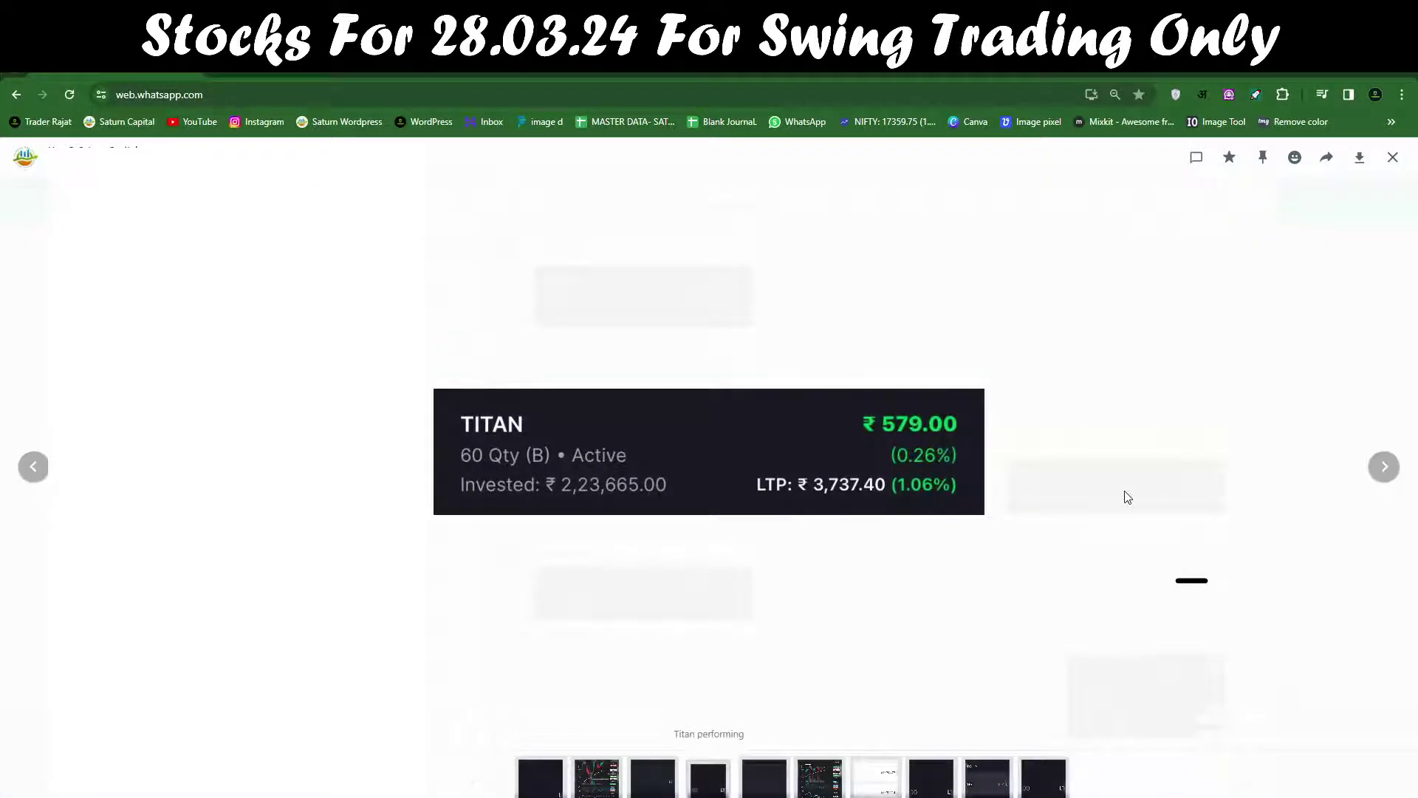
key(Right)
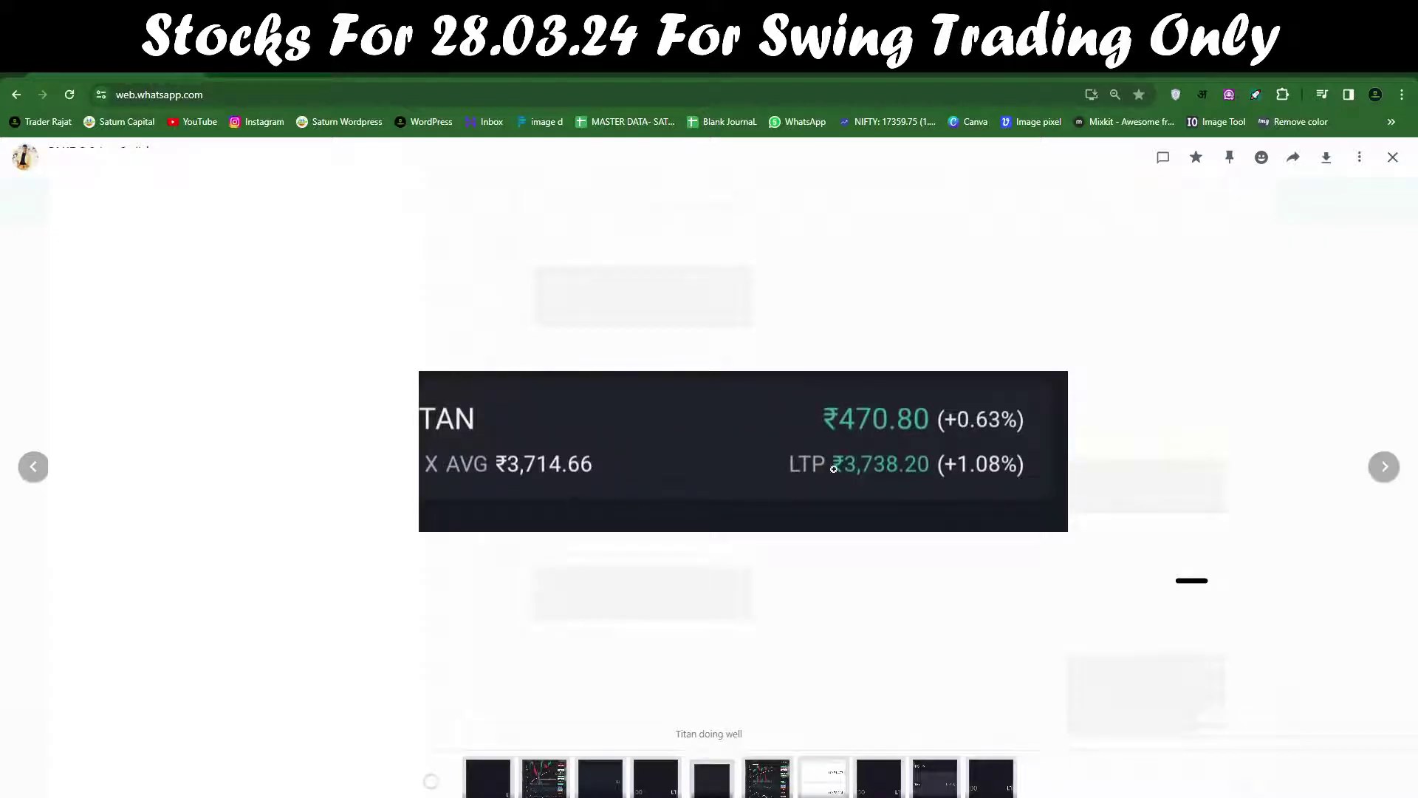
key(Right)
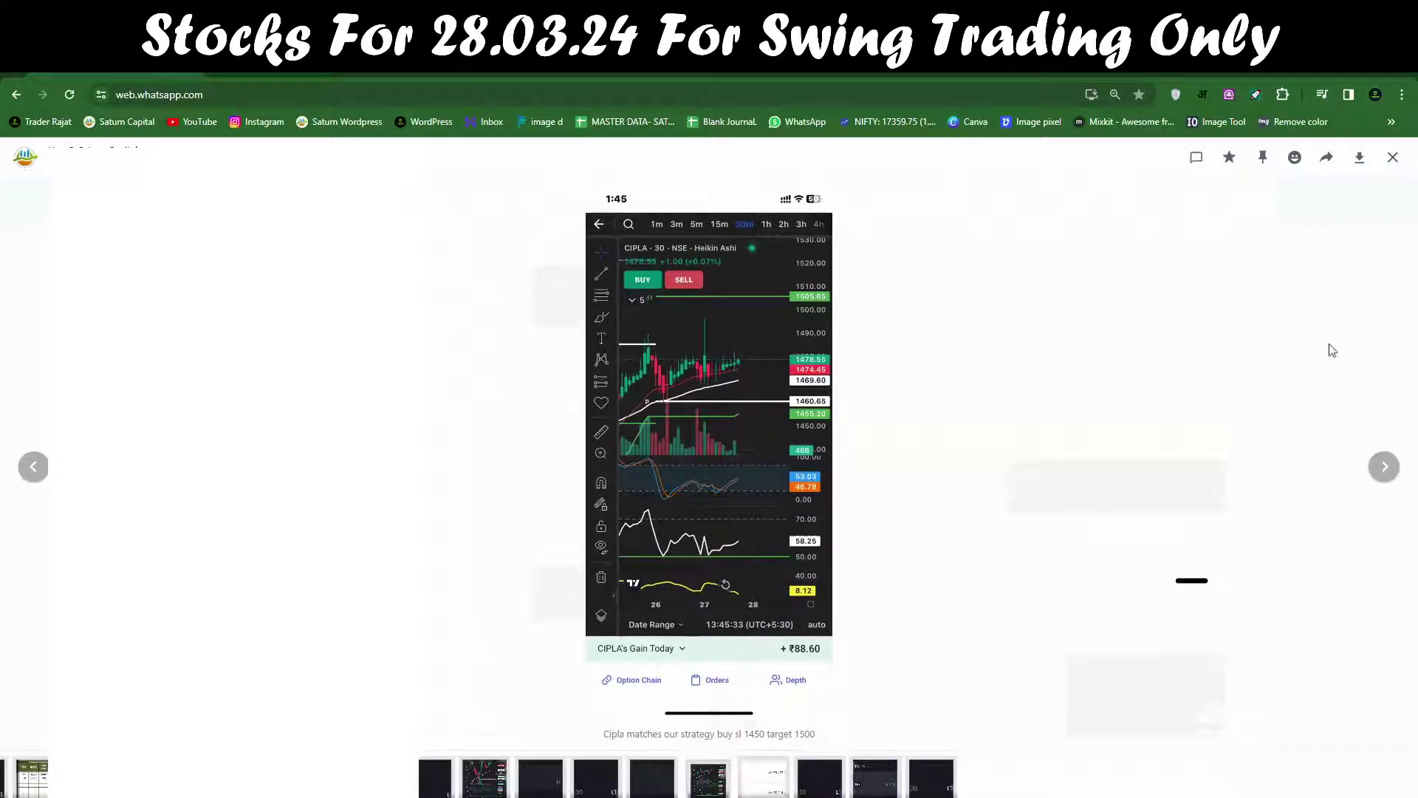
click(879, 499)
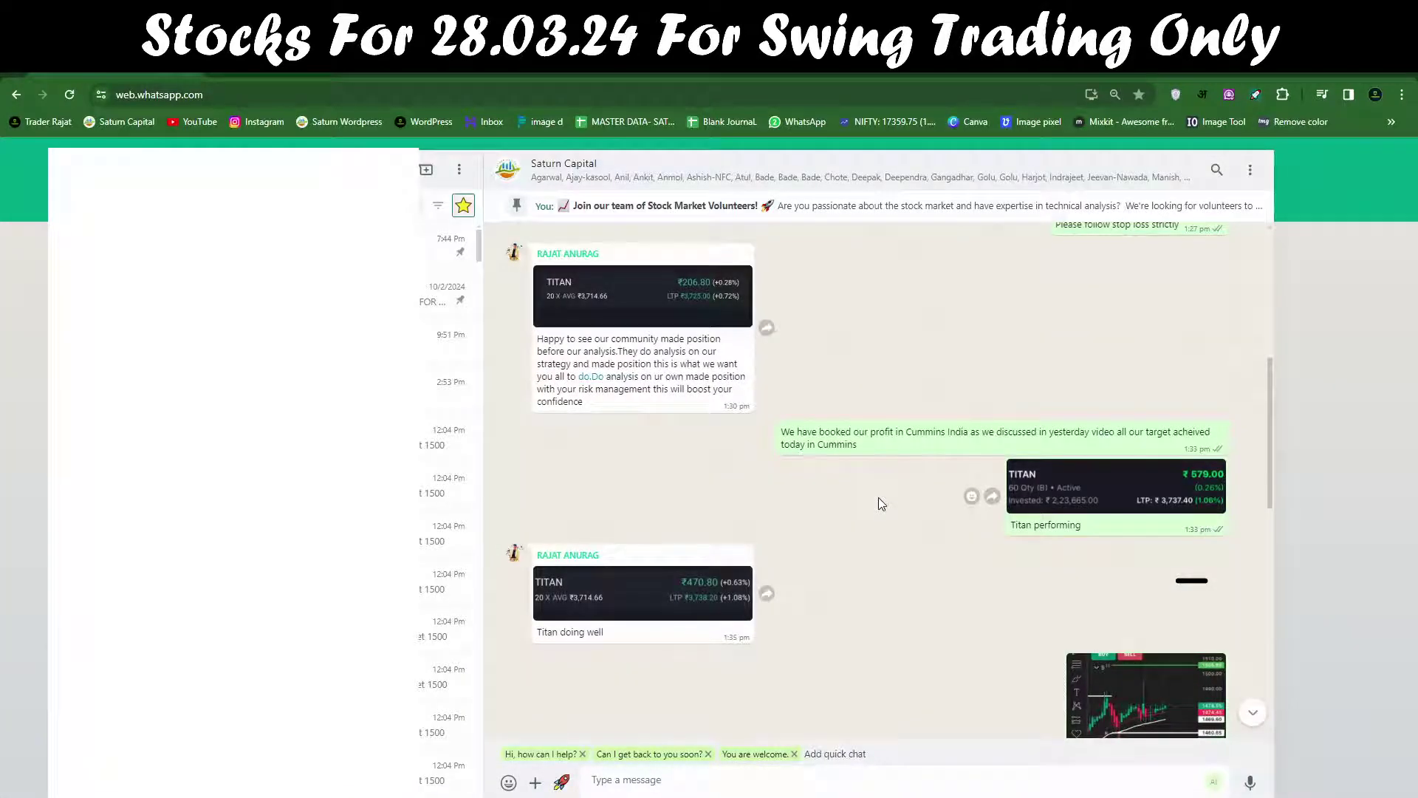
Underline the 1450 stop loss and 1500 target in the Cipla message and view its chart image
scroll(879, 500, down, 4)
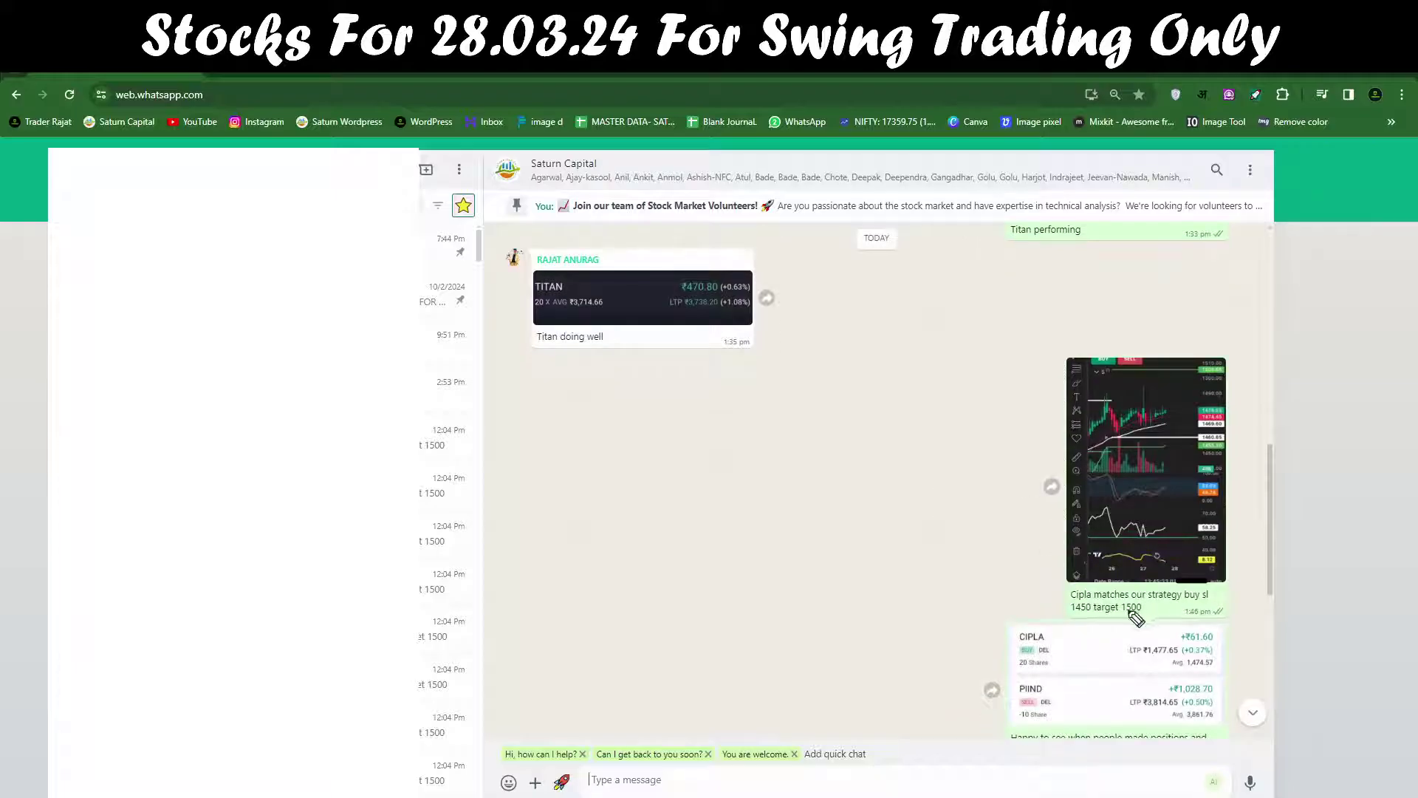
drag(1092, 614, 1153, 614)
drag(1061, 615, 1093, 614)
click(1140, 437)
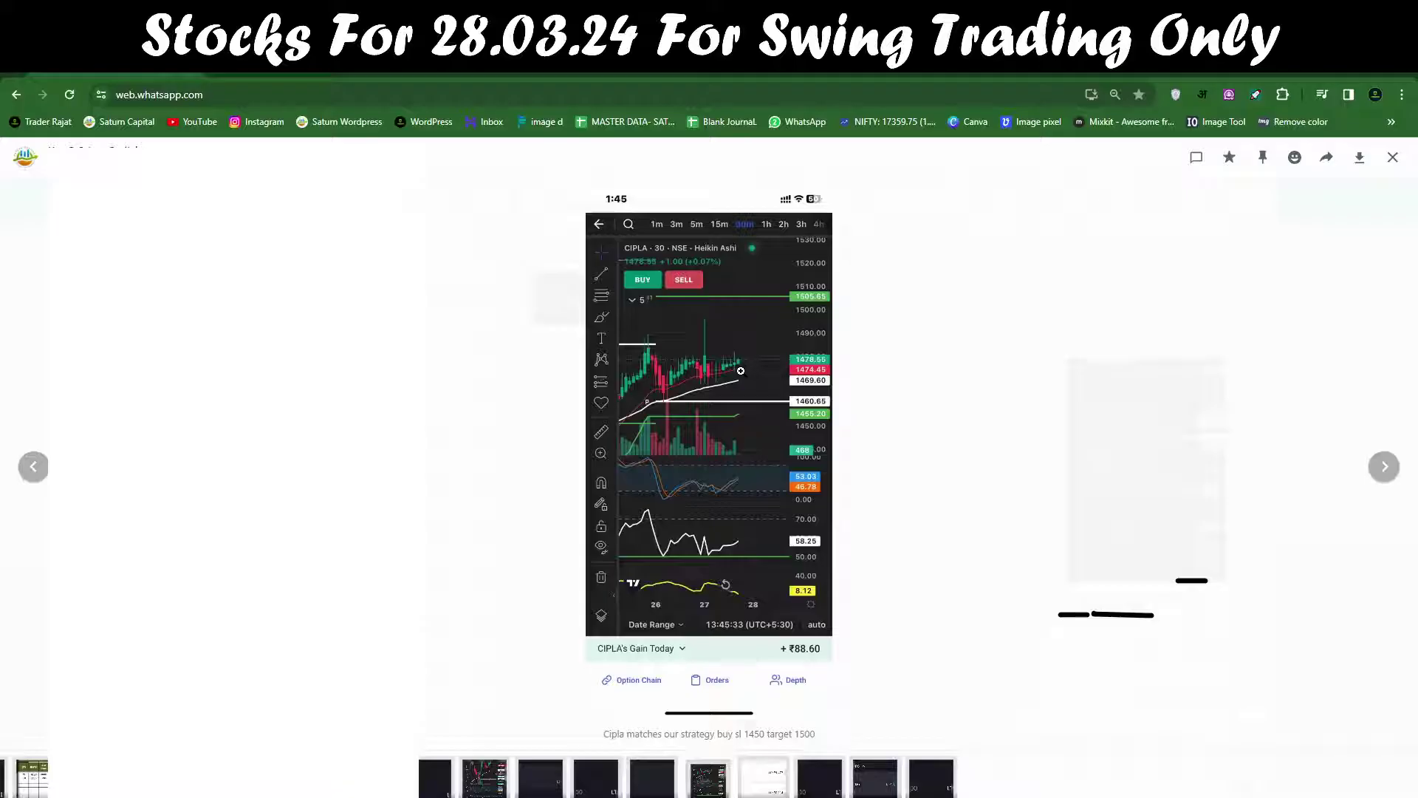
click(1393, 158)
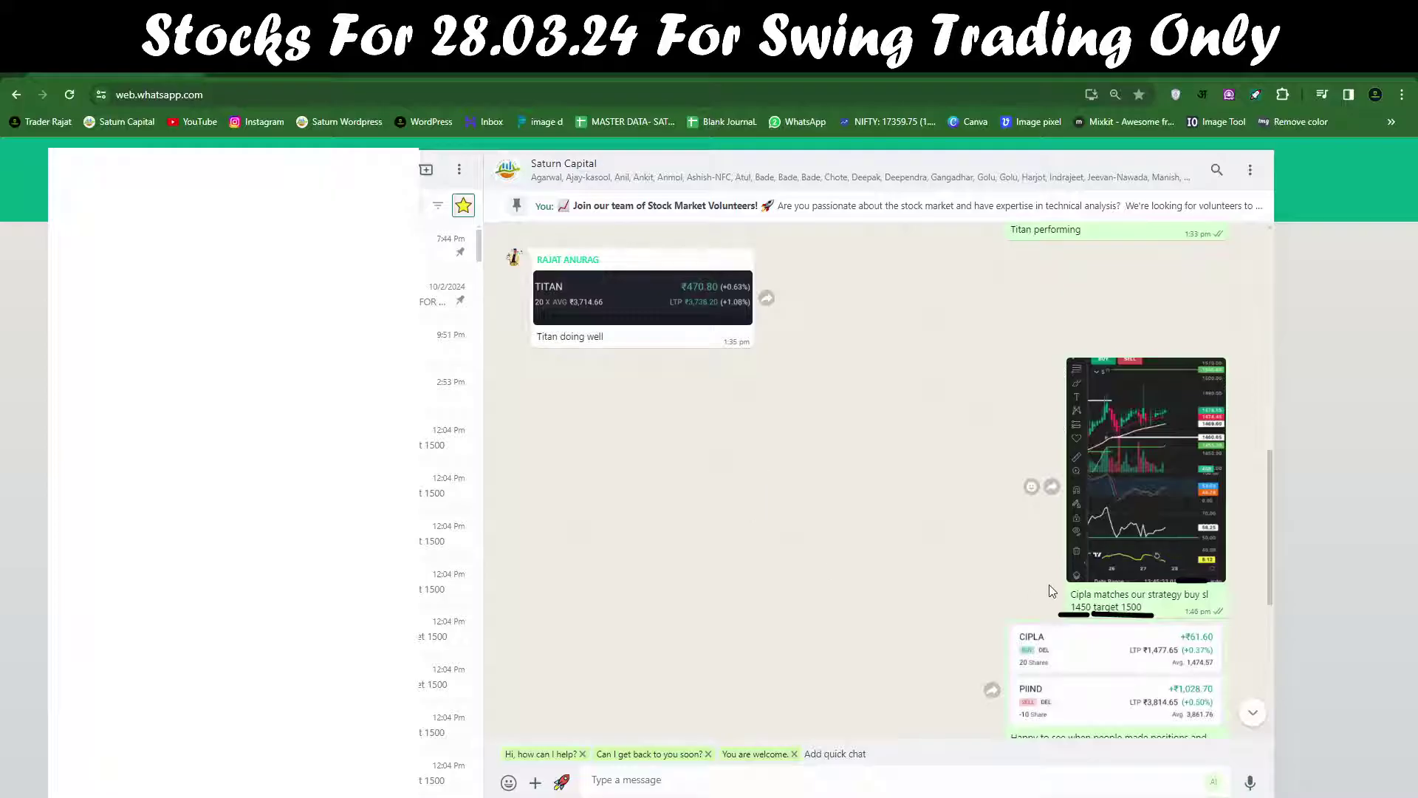
Mark the price, moving average, oscillator upturns, lower green line and upper green line on the Cipla chart, and clear the annotations
scroll(1129, 593, down, 1)
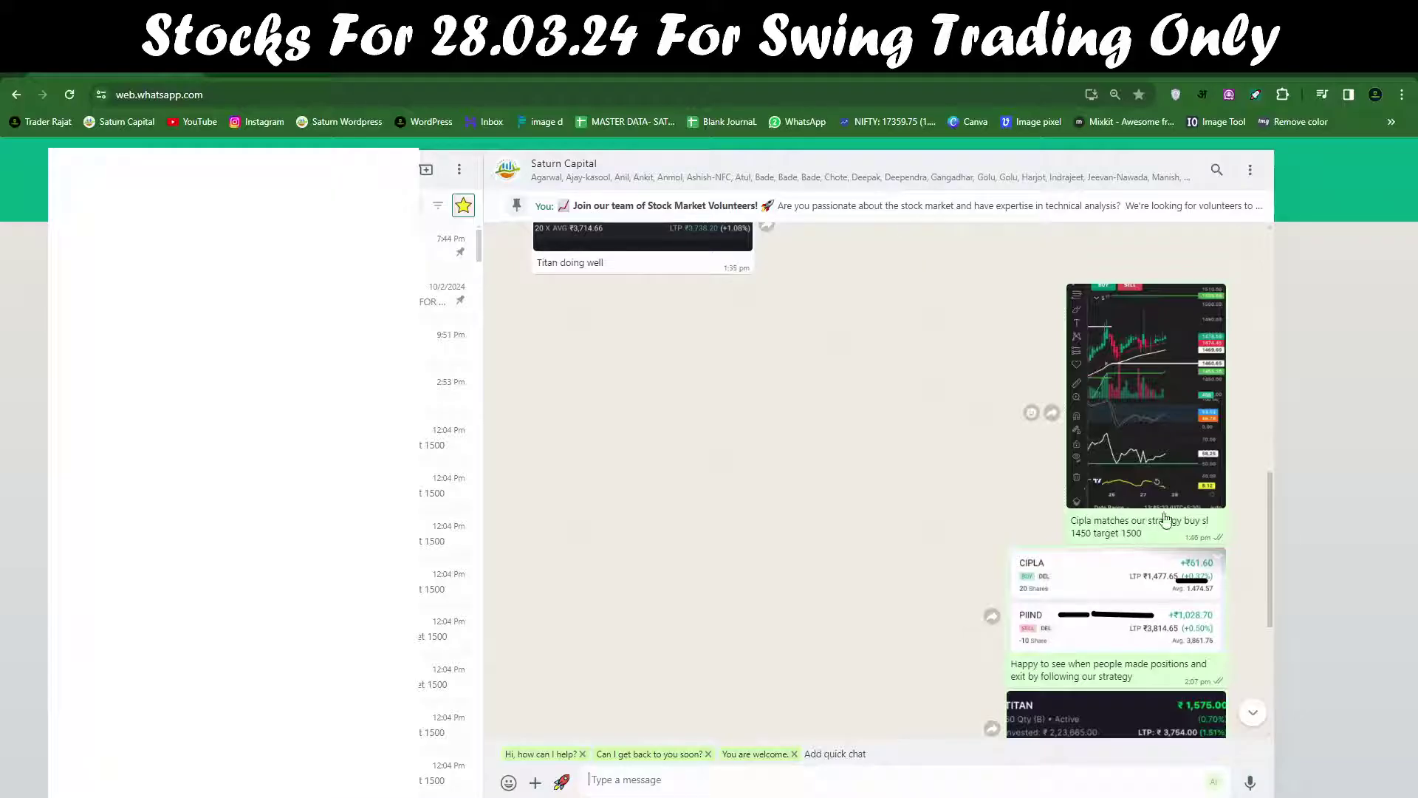
click(1123, 384)
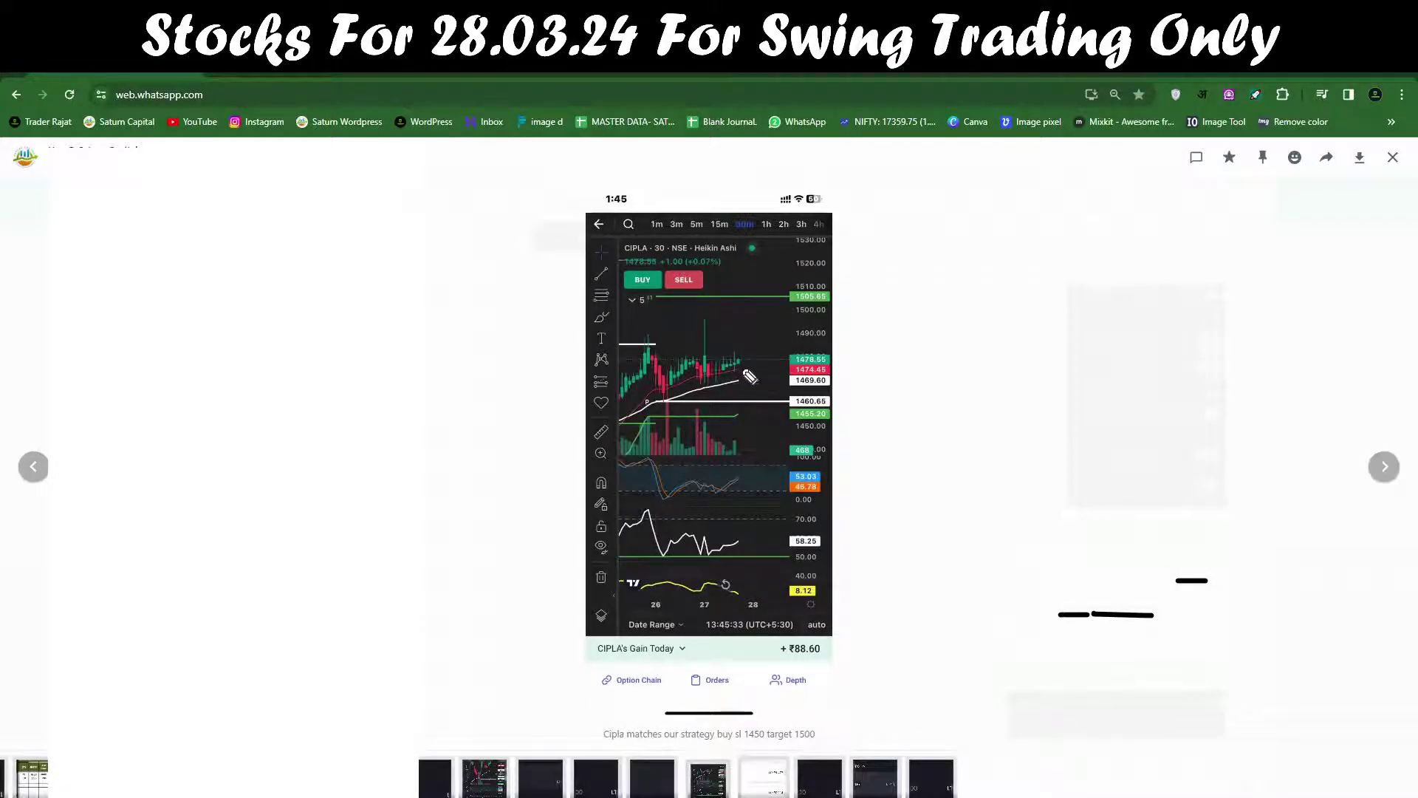
drag(738, 364, 766, 357)
drag(738, 380, 761, 373)
drag(705, 496, 754, 473)
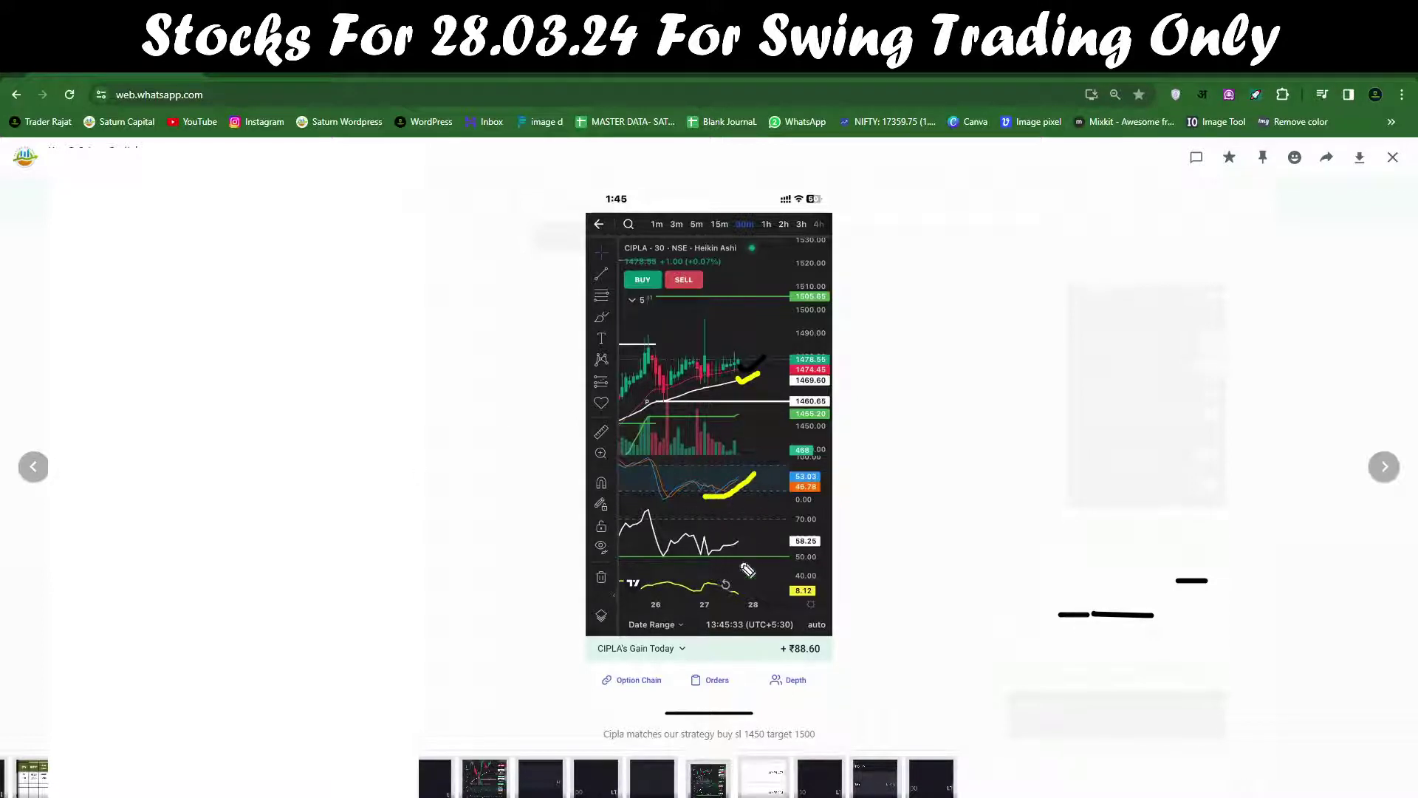
drag(691, 562, 746, 548)
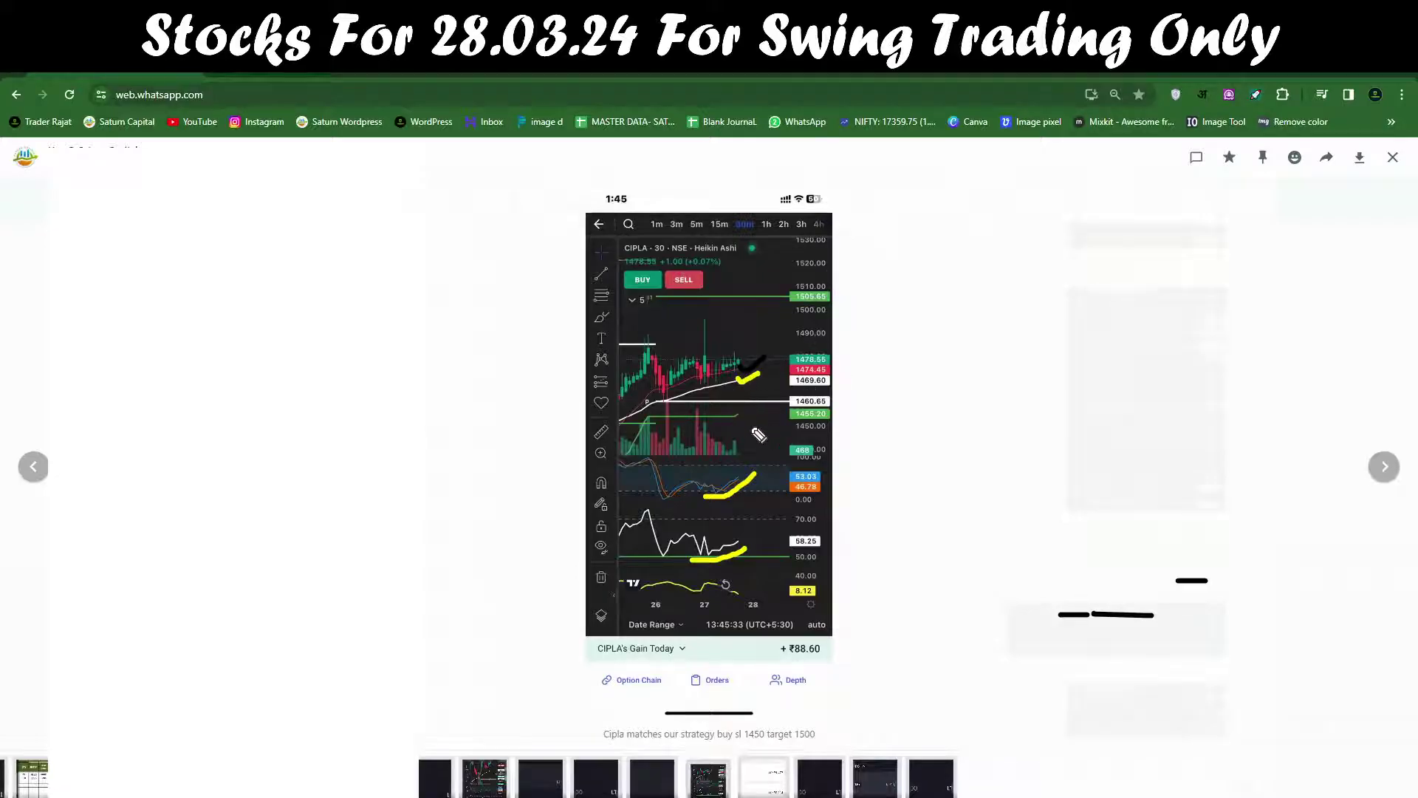
drag(710, 421, 760, 426)
drag(734, 296, 786, 296)
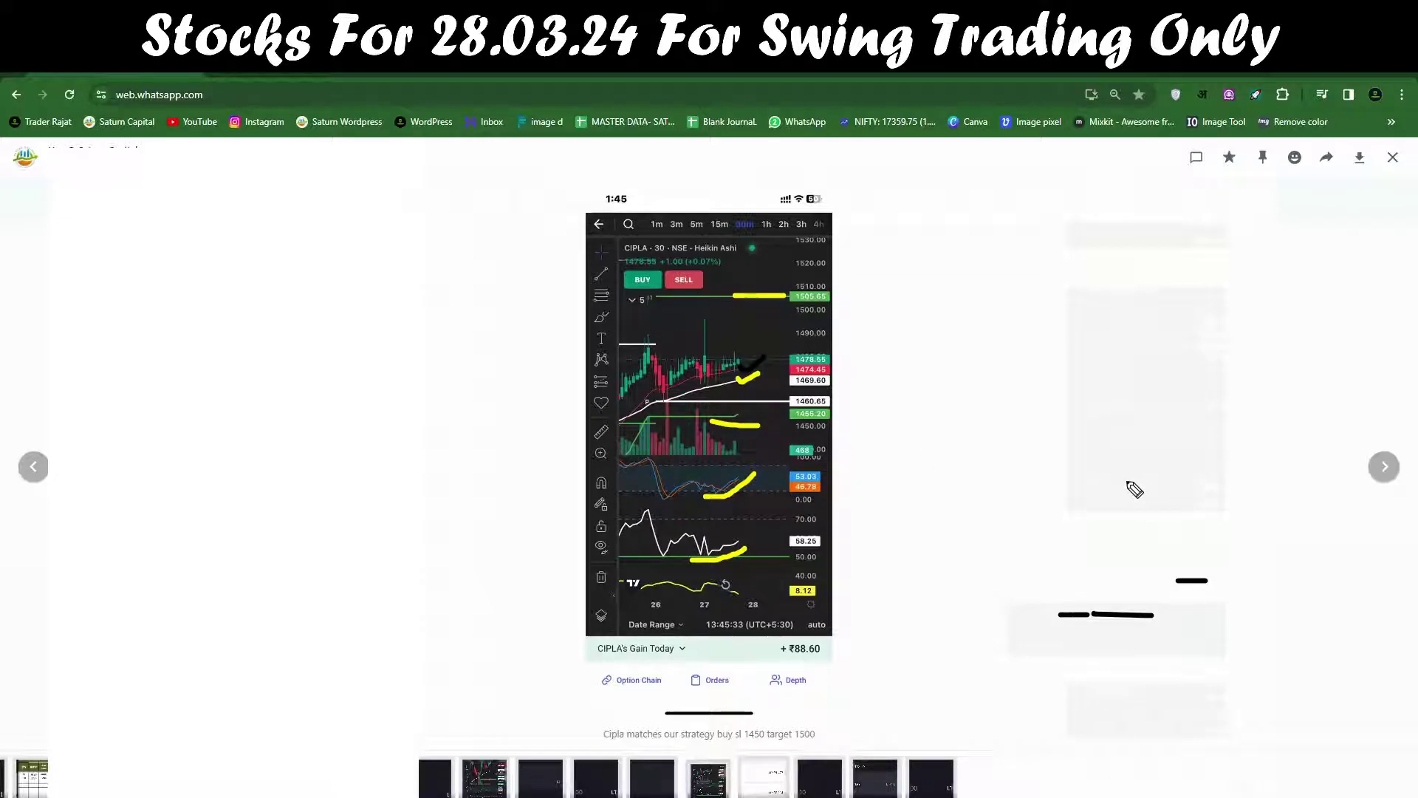
key(e)
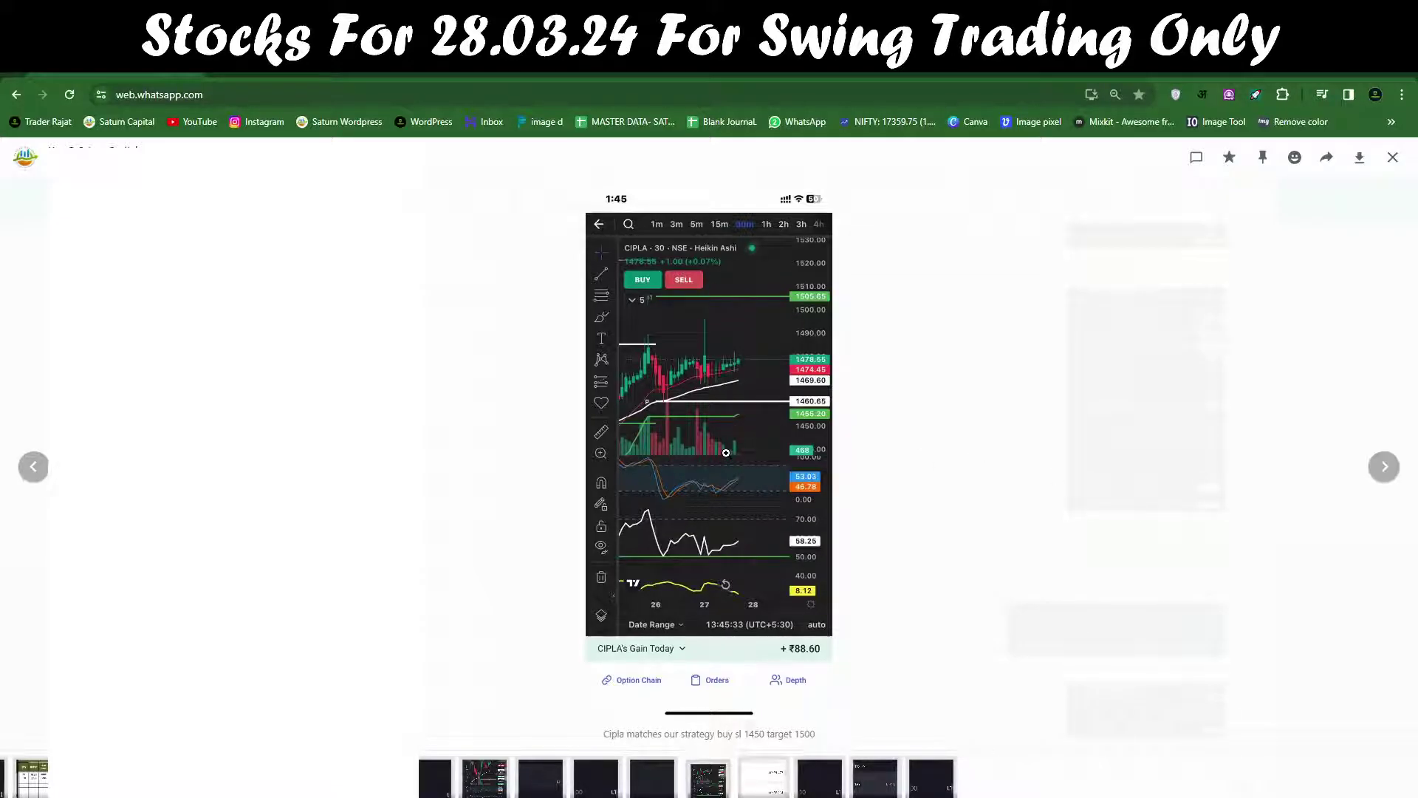
click(1393, 160)
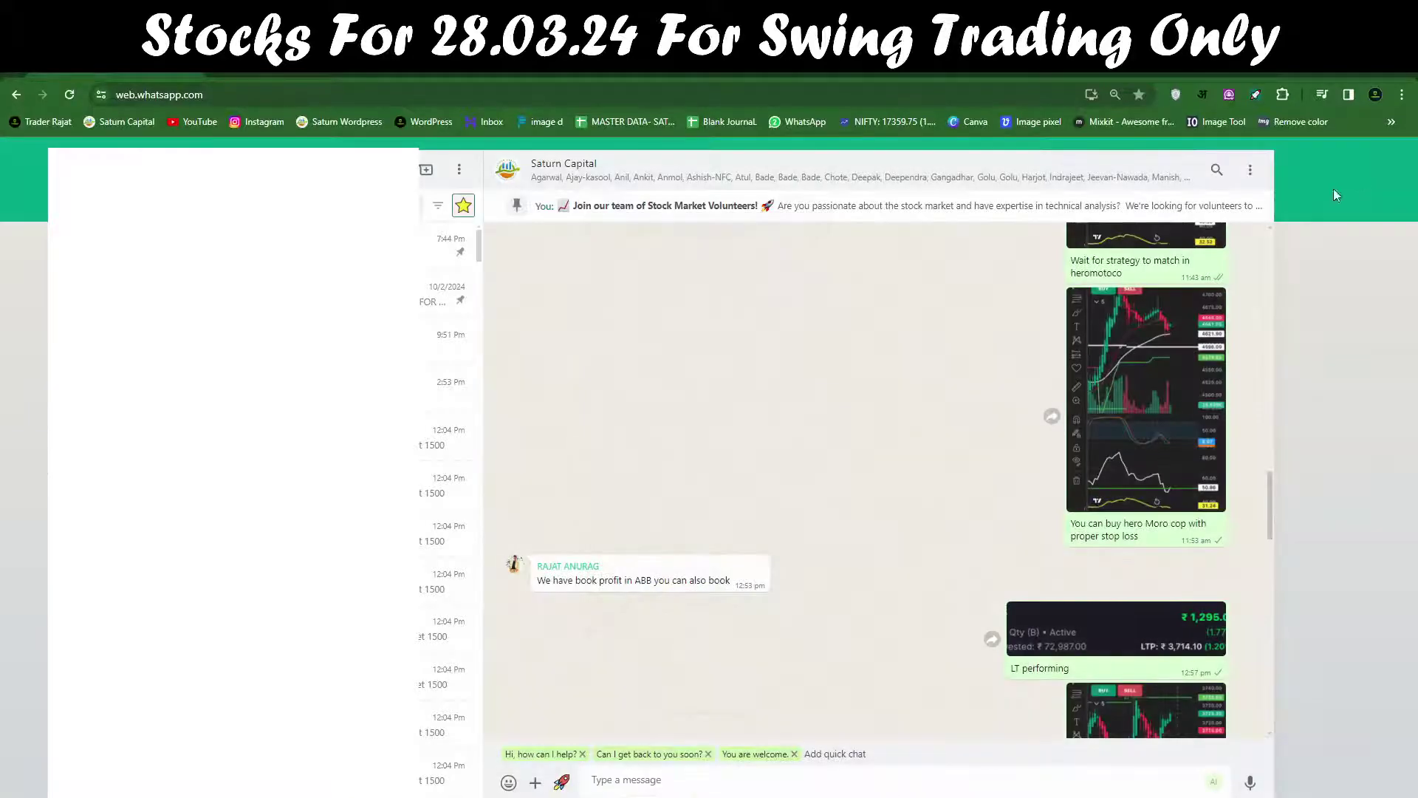
Underline the "Wait for strategy to match in heromotoco" message earlier in the chat and clear the annotations
scroll(1040, 481, up, 3)
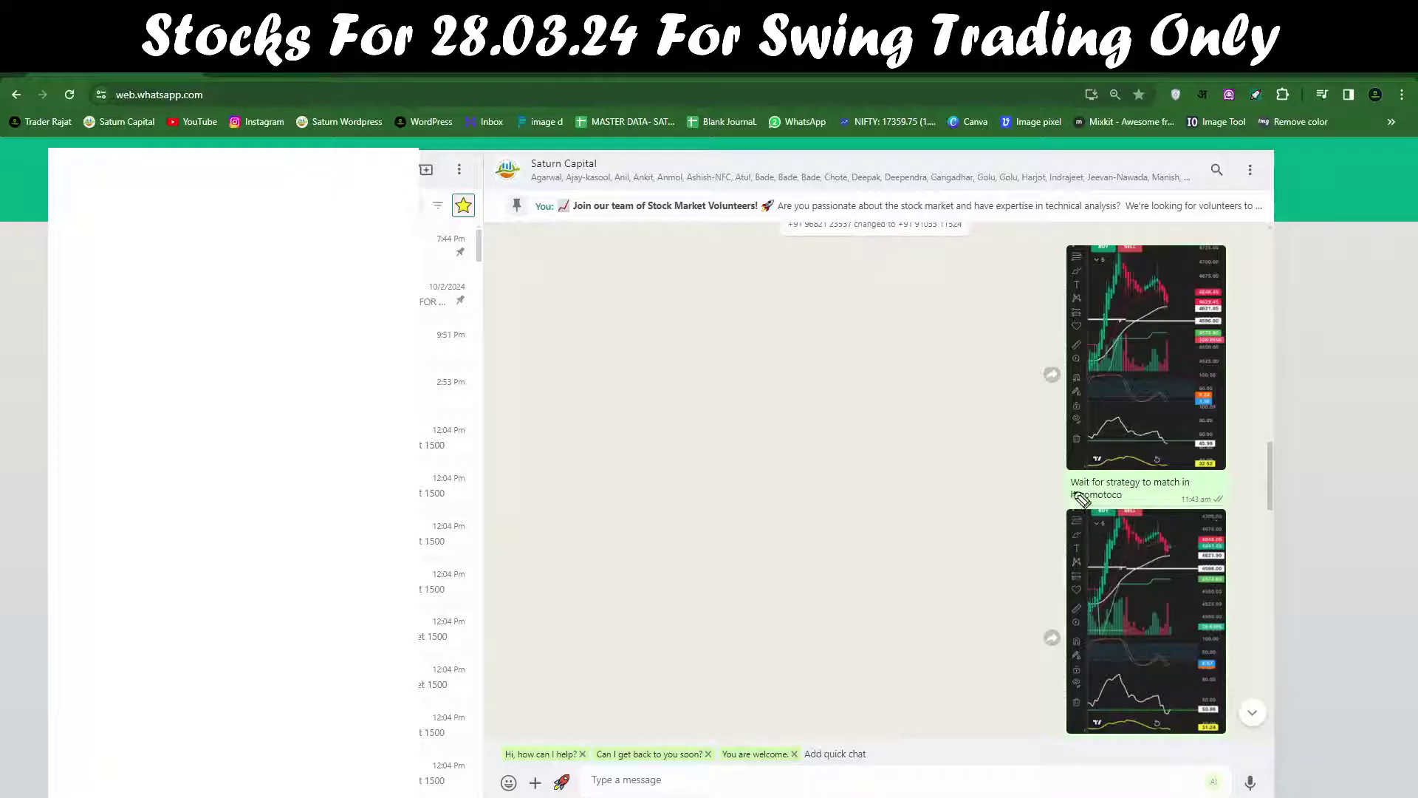
drag(1066, 490, 1201, 494)
drag(1059, 503, 1147, 508)
key(Escape)
Open the 11:43 Heromoto chart, mark its price, moving average and oscillator areas, and clear the annotations before closing it
click(1119, 379)
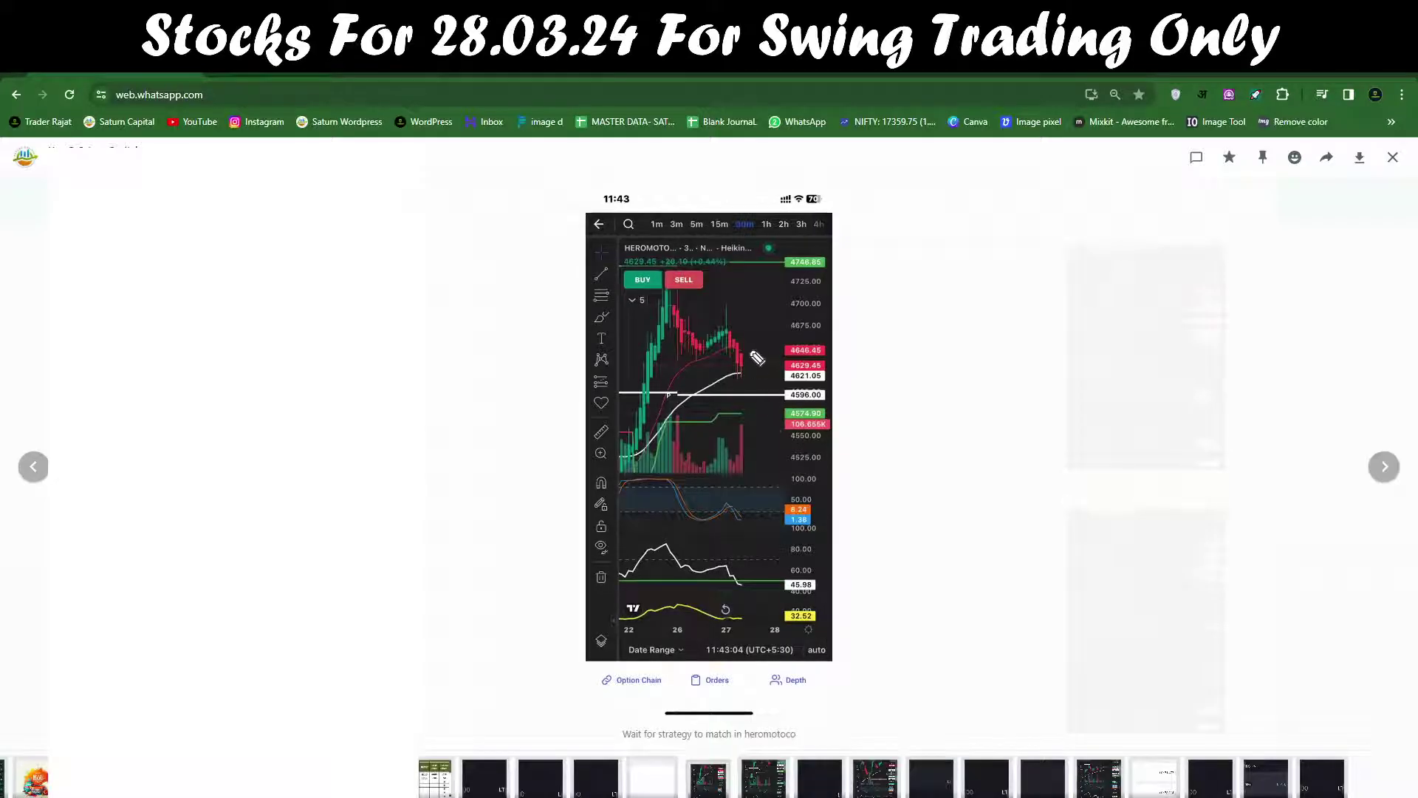
mouse_move(744, 352)
mouse_down()
mouse_move(767, 338)
mouse_move(764, 372)
mouse_up()
drag(735, 525, 775, 497)
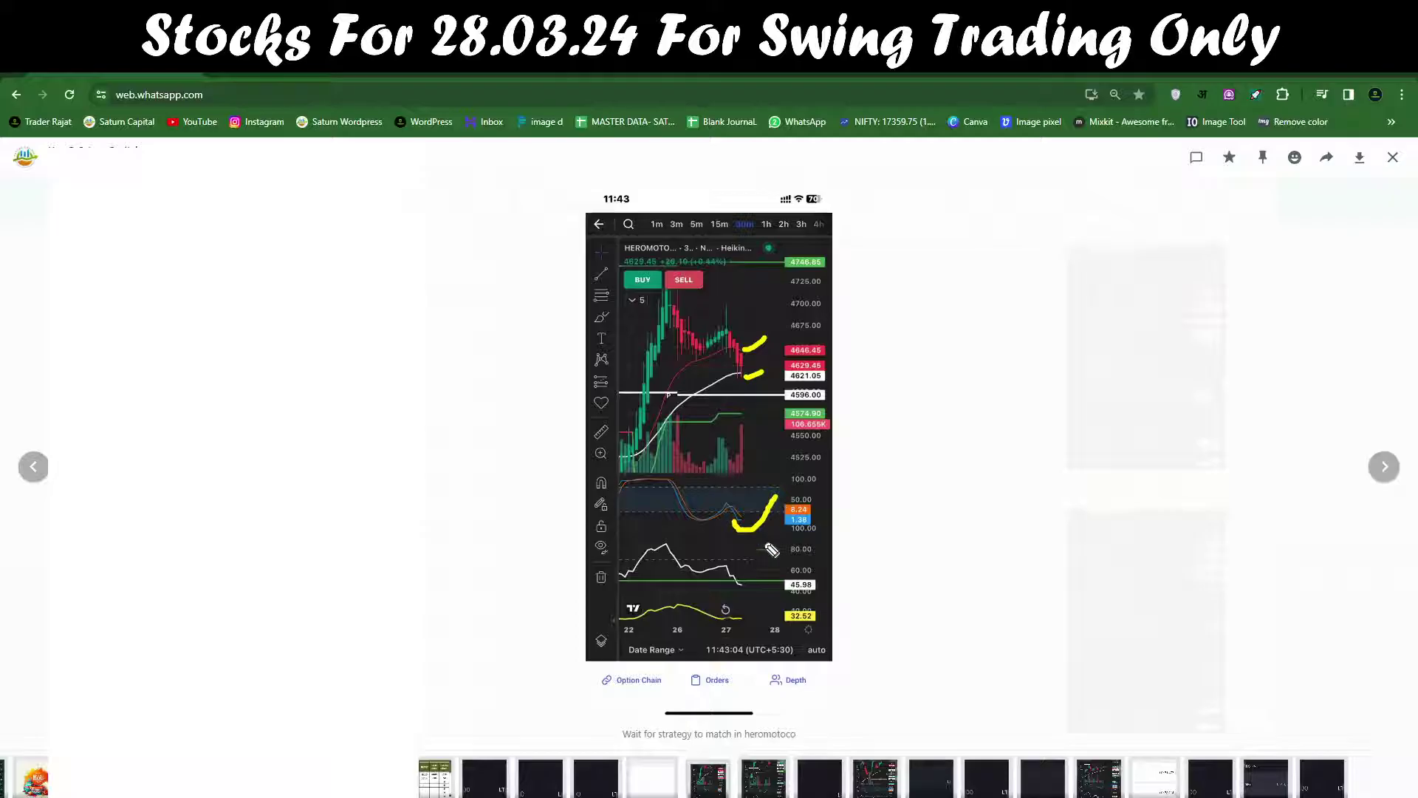
drag(731, 593, 771, 573)
drag(752, 353, 752, 363)
key(e)
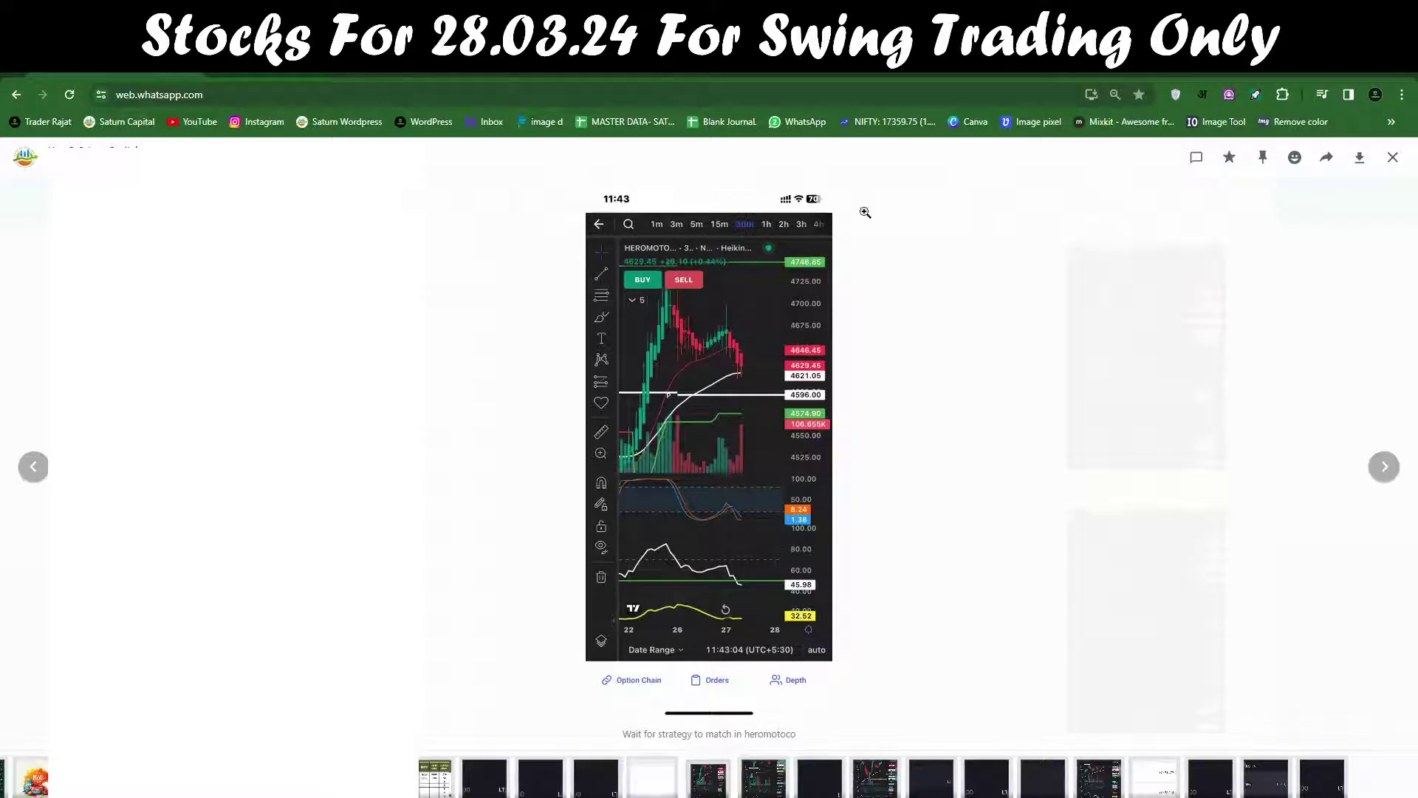
click(1392, 158)
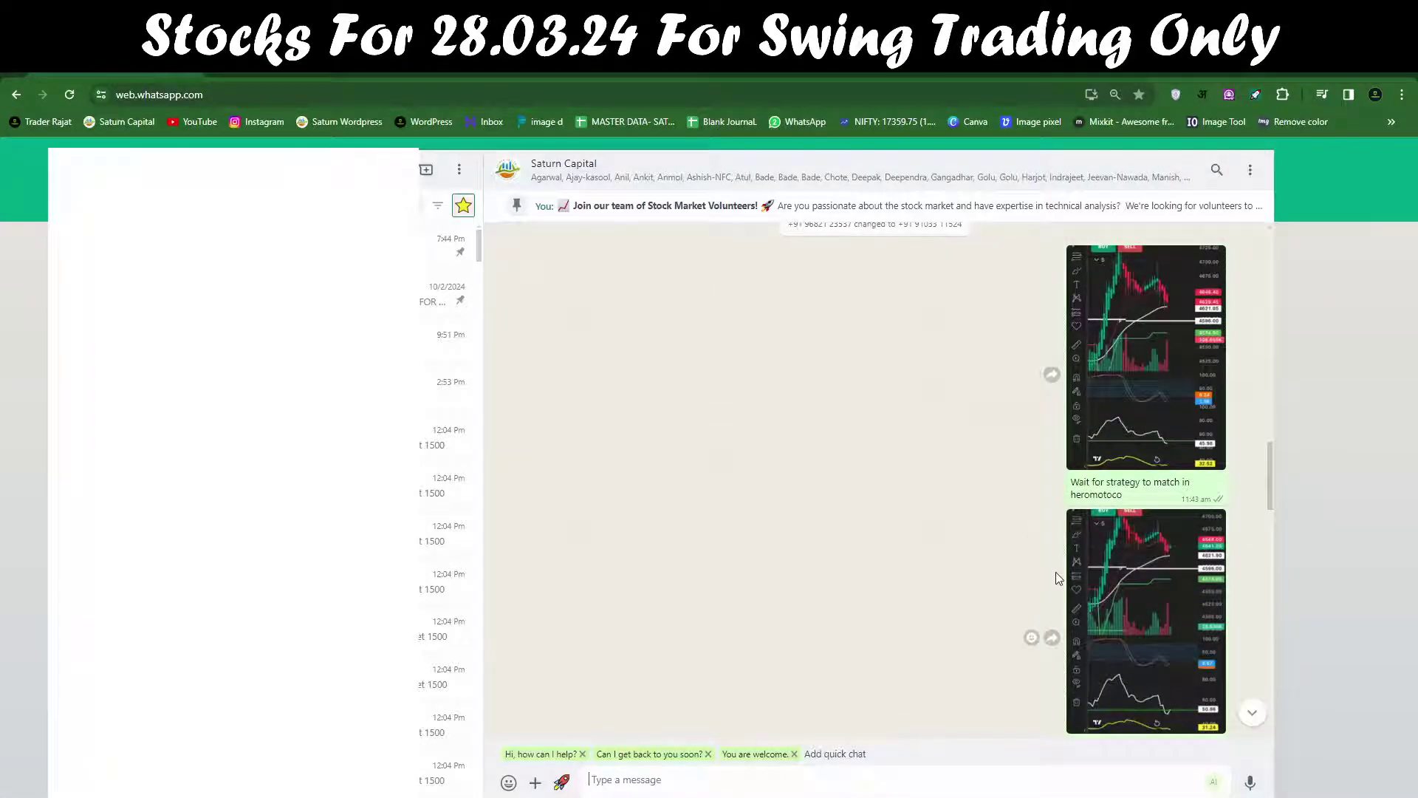
Review the day's Titan and Cipla updates in the chat and open the "3000 done in titan" screenshot
scroll(1057, 579, down, 10)
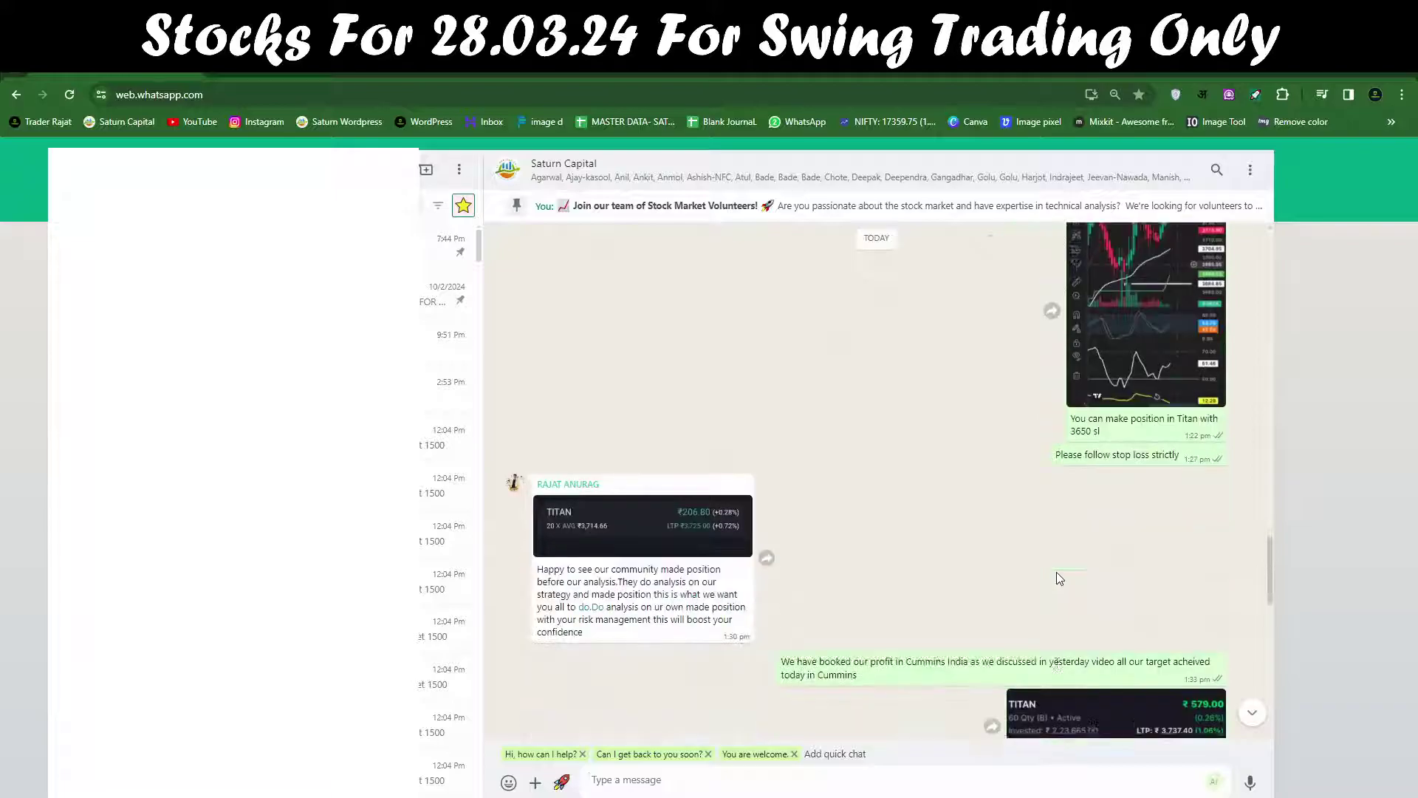
scroll(1058, 578, down, 1)
scroll(1091, 520, up, 2)
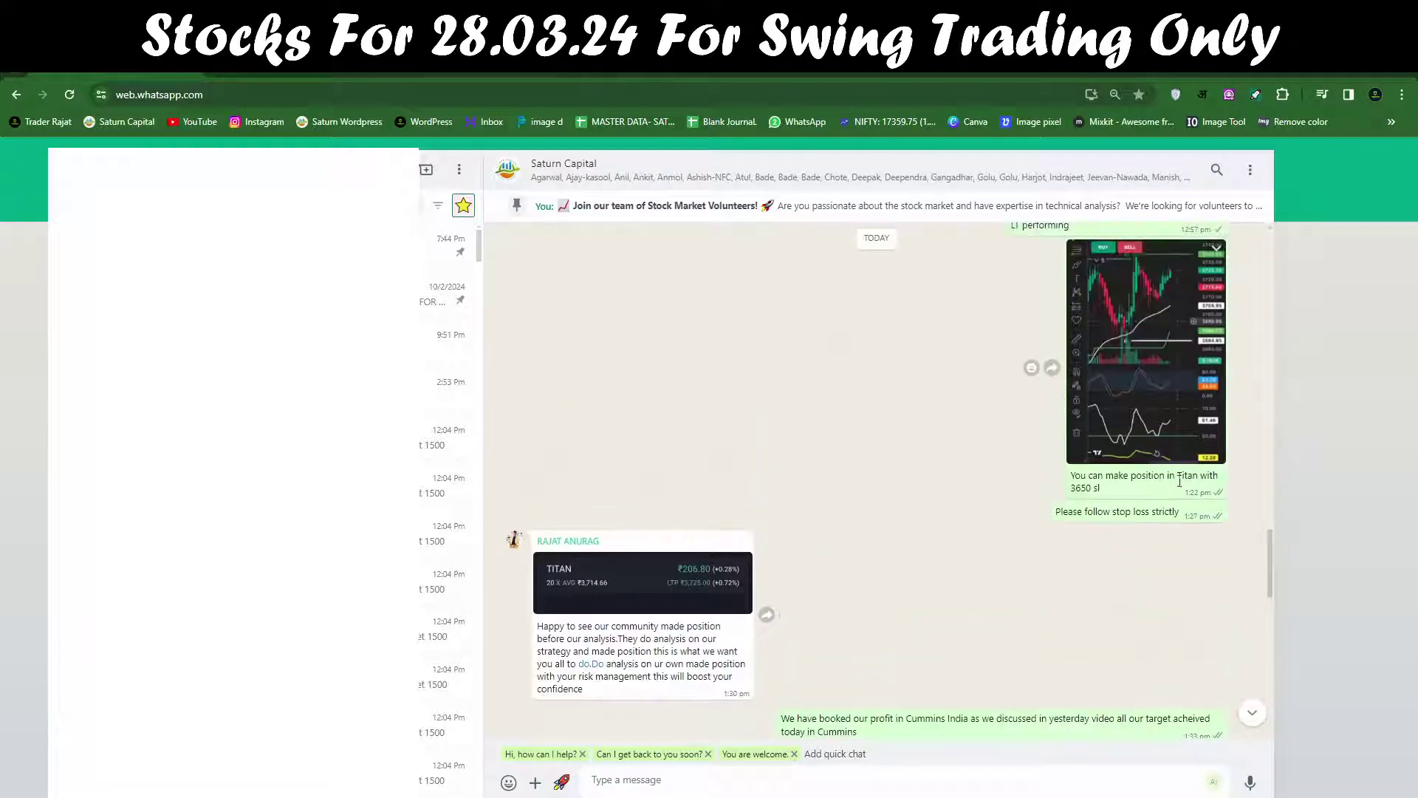
scroll(1155, 512, down, 4)
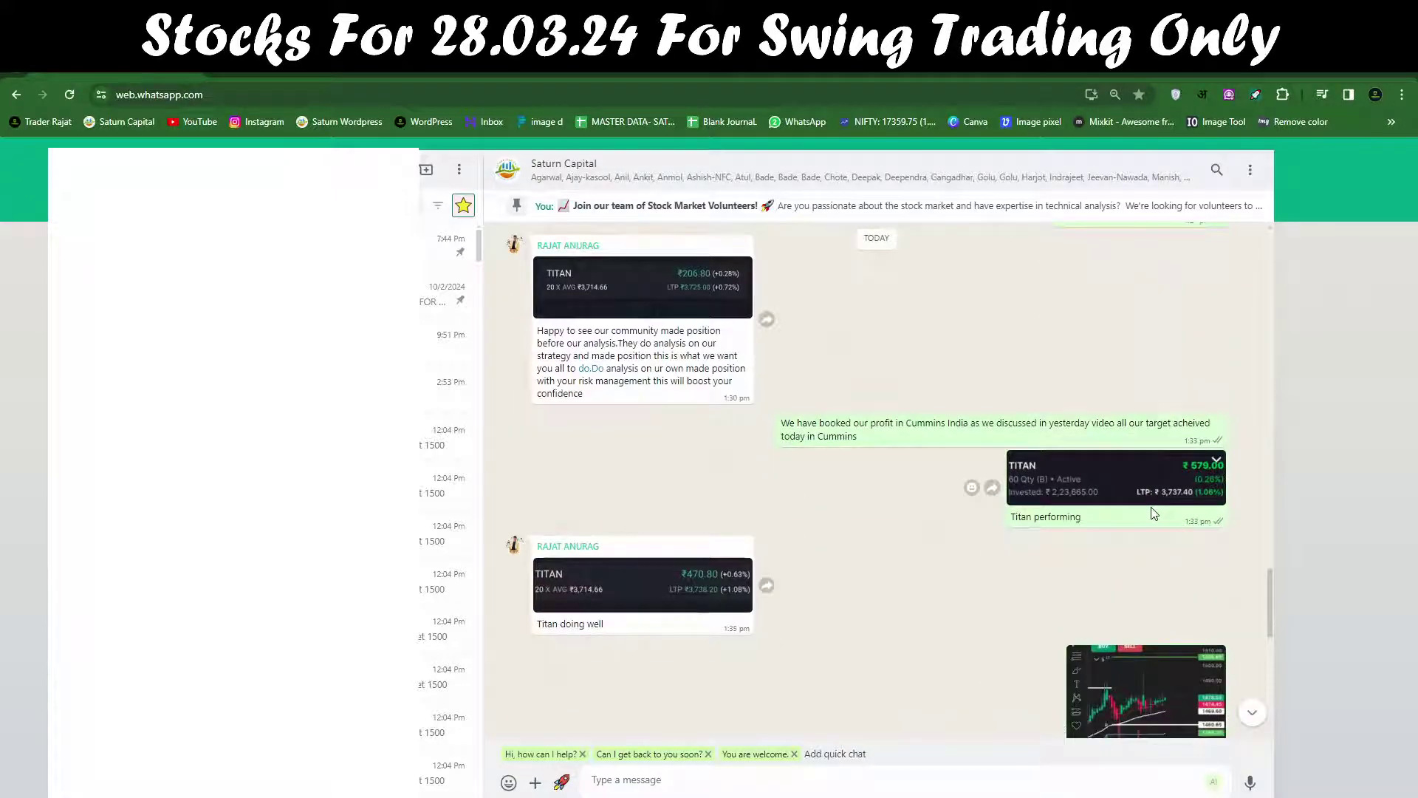
scroll(1151, 507, down, 8)
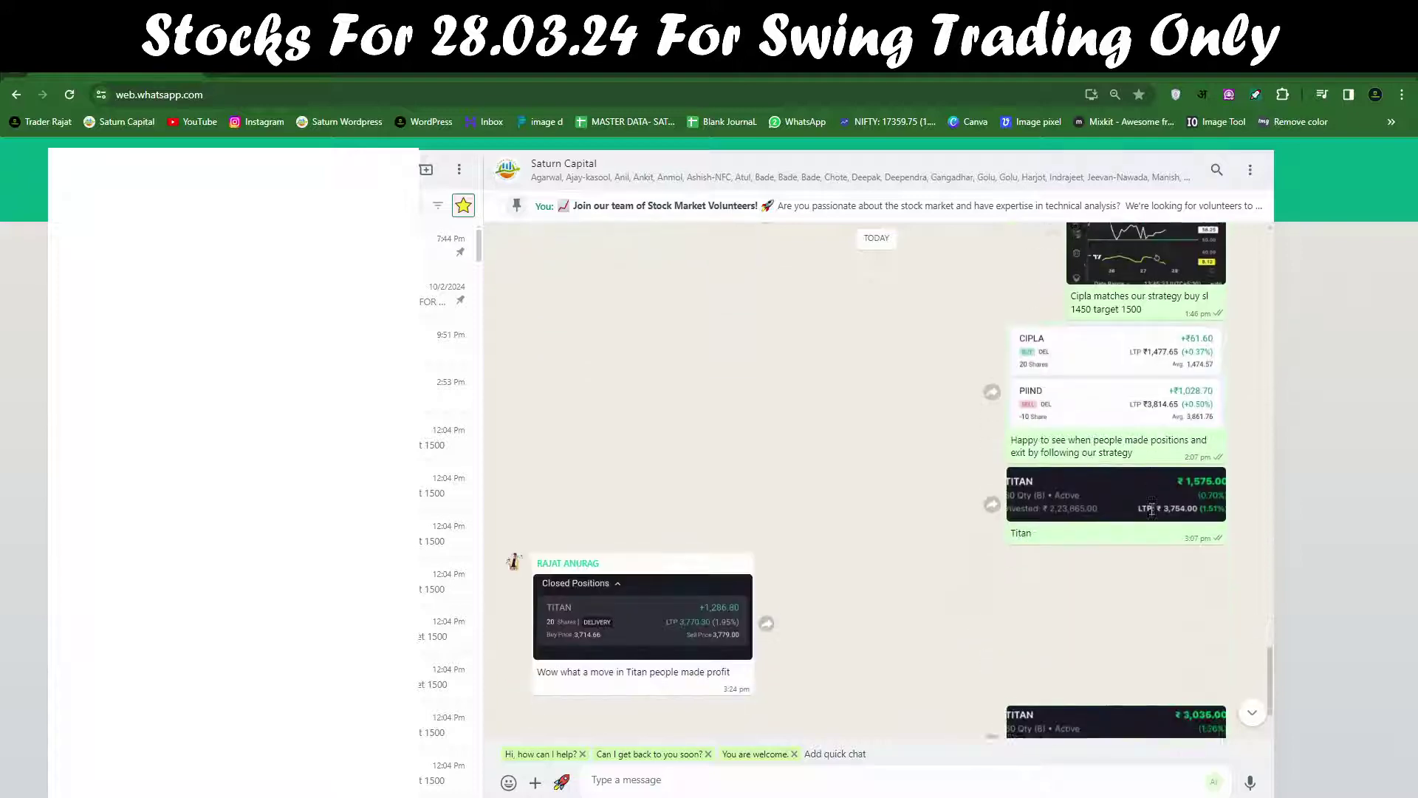
scroll(1150, 508, down, 2)
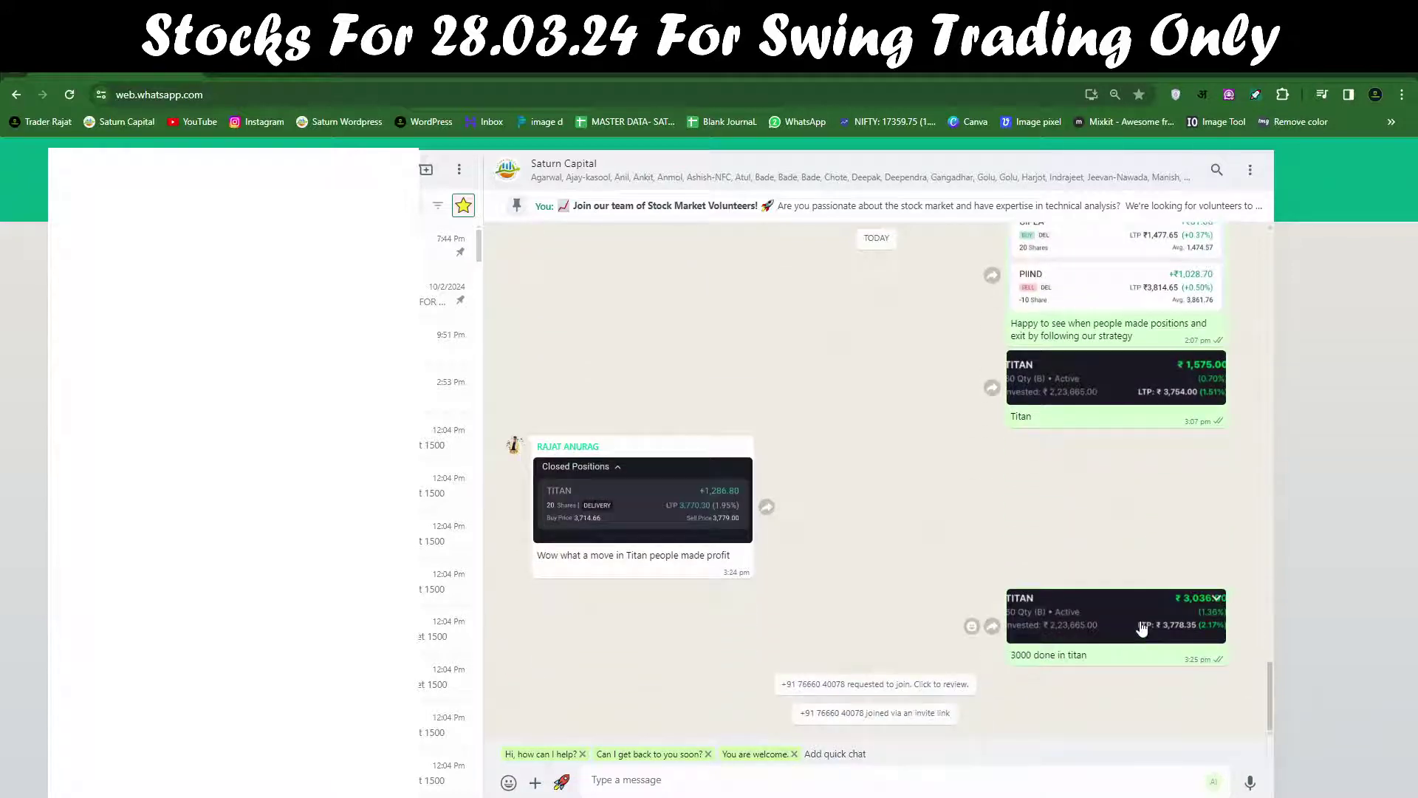
click(1141, 628)
click(1142, 625)
click(1091, 604)
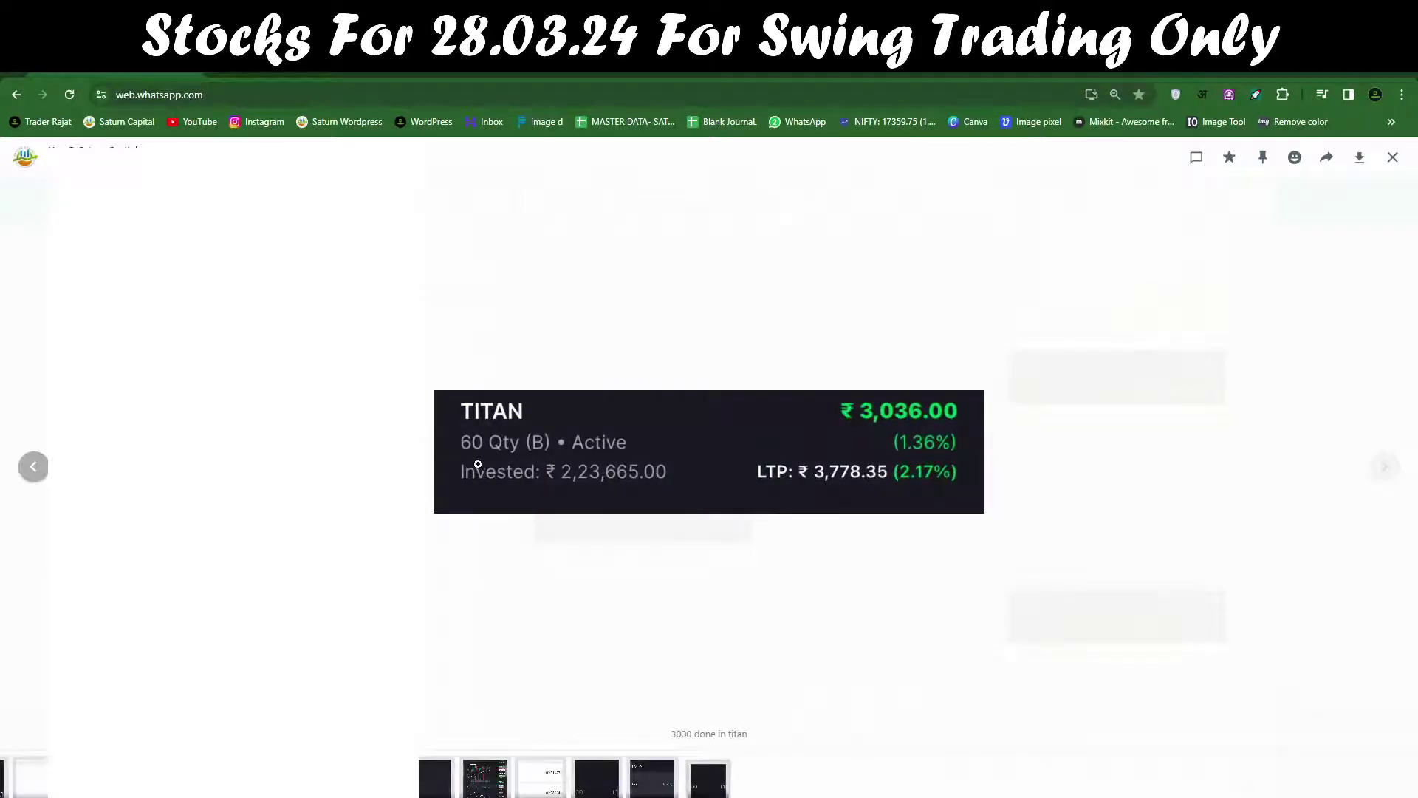
Open the 3:24 pm closed Titan position screenshot, circle its profit and LTP figures, clear the marks and close it
click(1393, 164)
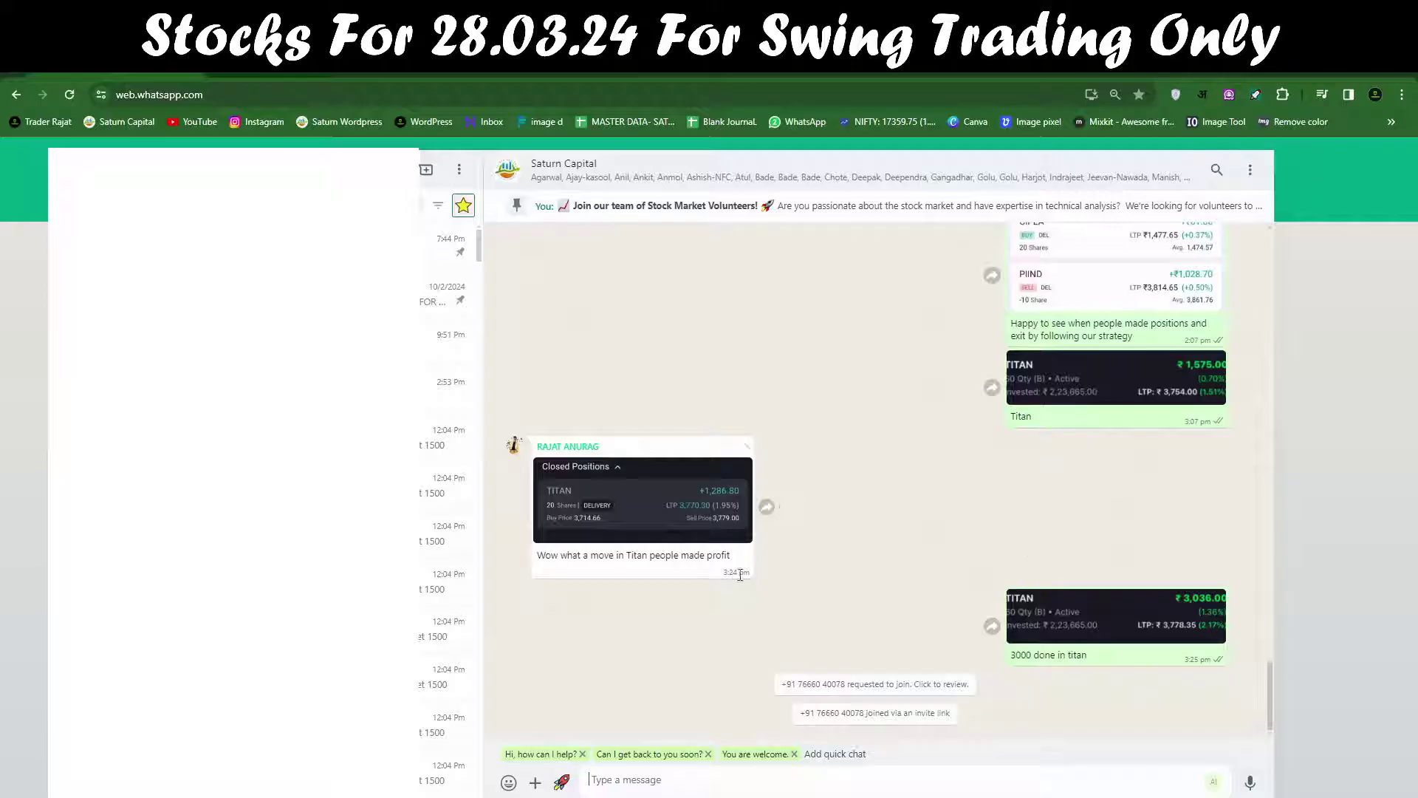
click(682, 513)
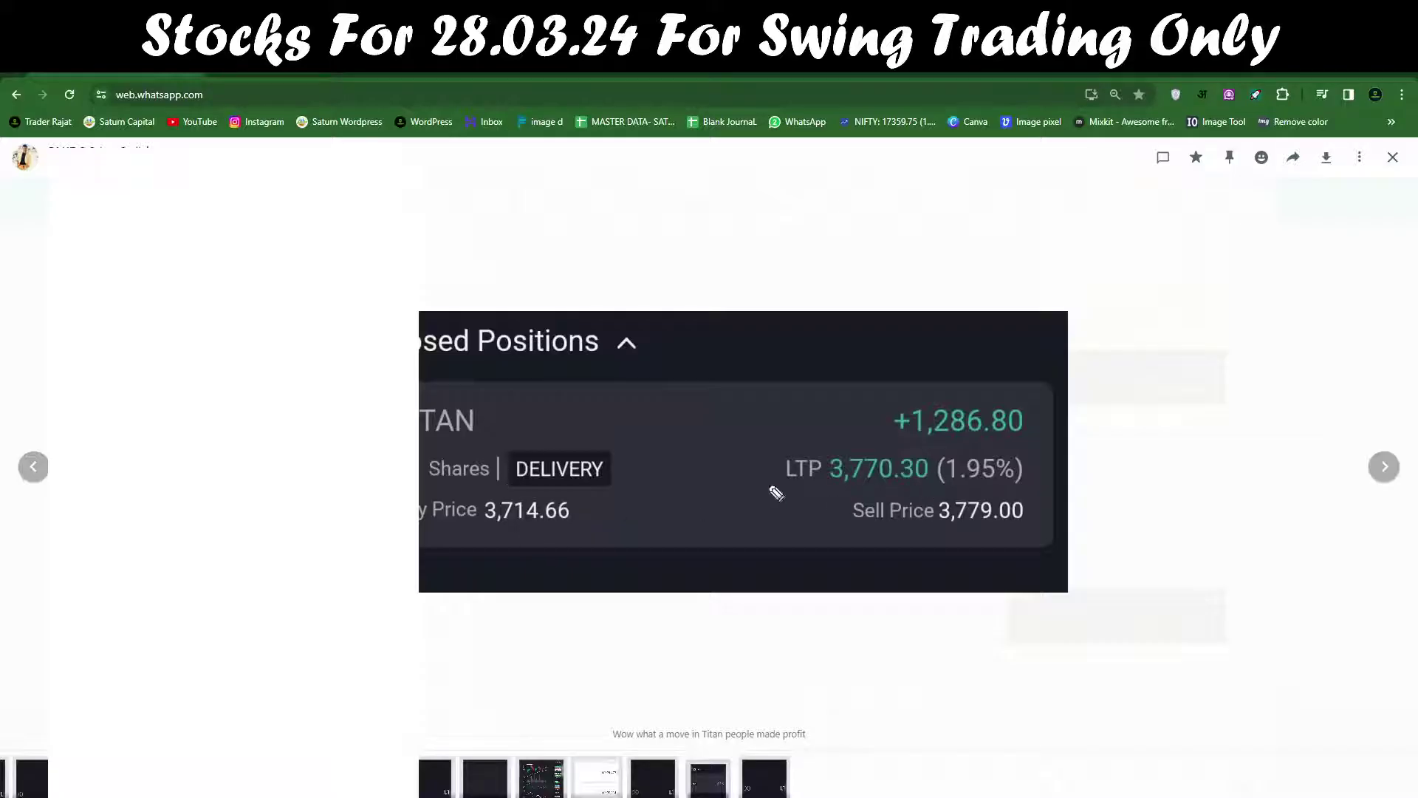
mouse_move(905, 440)
mouse_down()
mouse_move(1026, 432)
mouse_move(986, 393)
mouse_move(890, 396)
mouse_move(880, 435)
mouse_up()
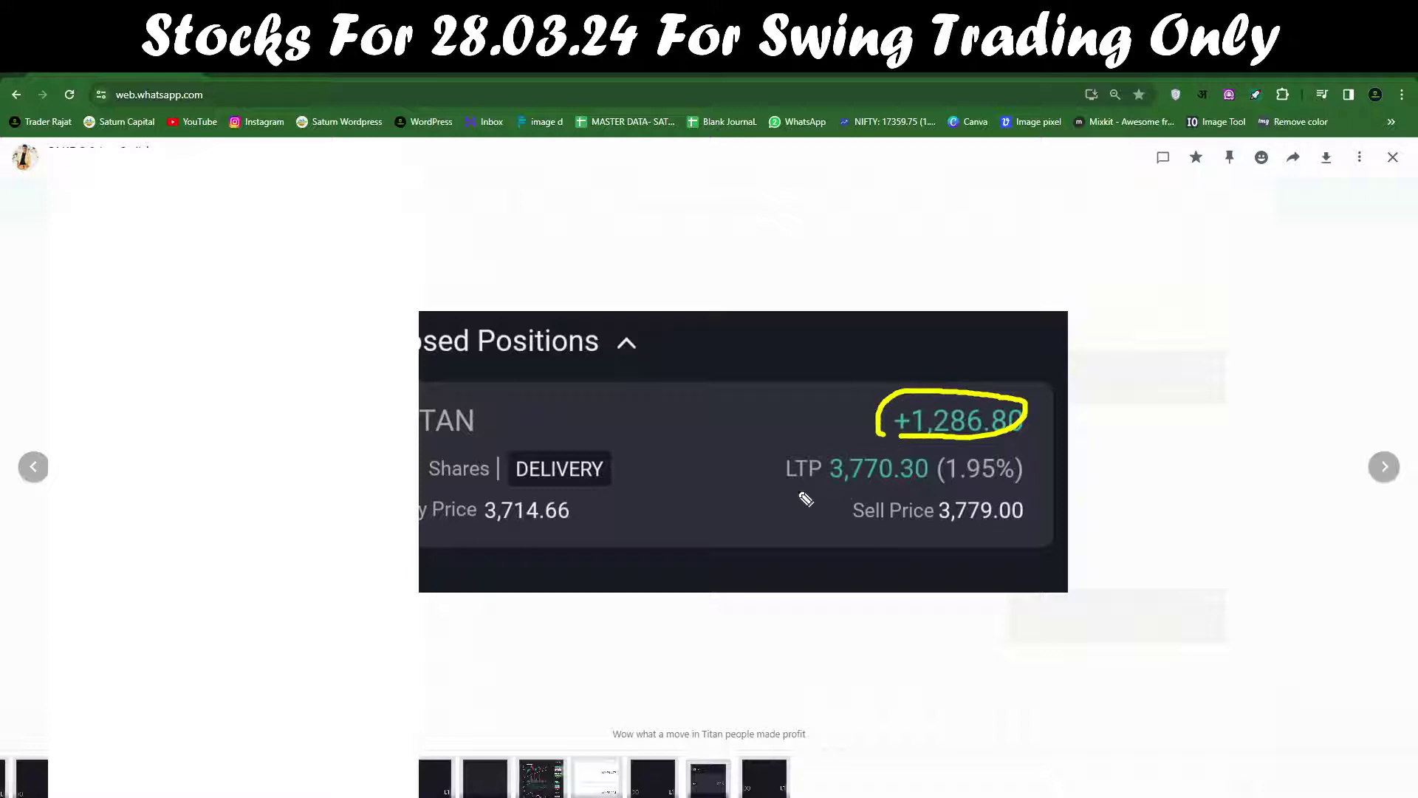
mouse_move(804, 496)
mouse_down()
mouse_move(1029, 466)
mouse_move(807, 482)
mouse_up()
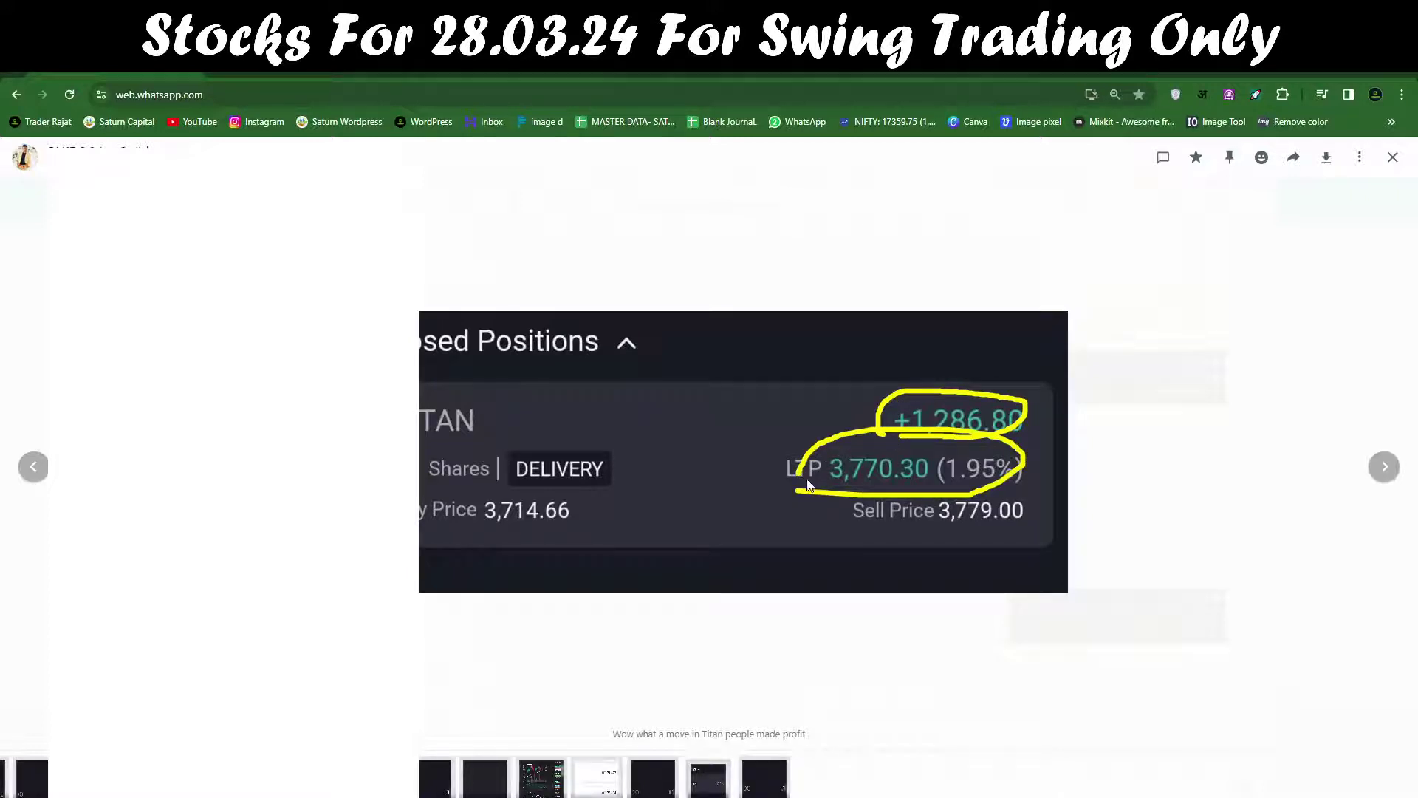
key(Escape)
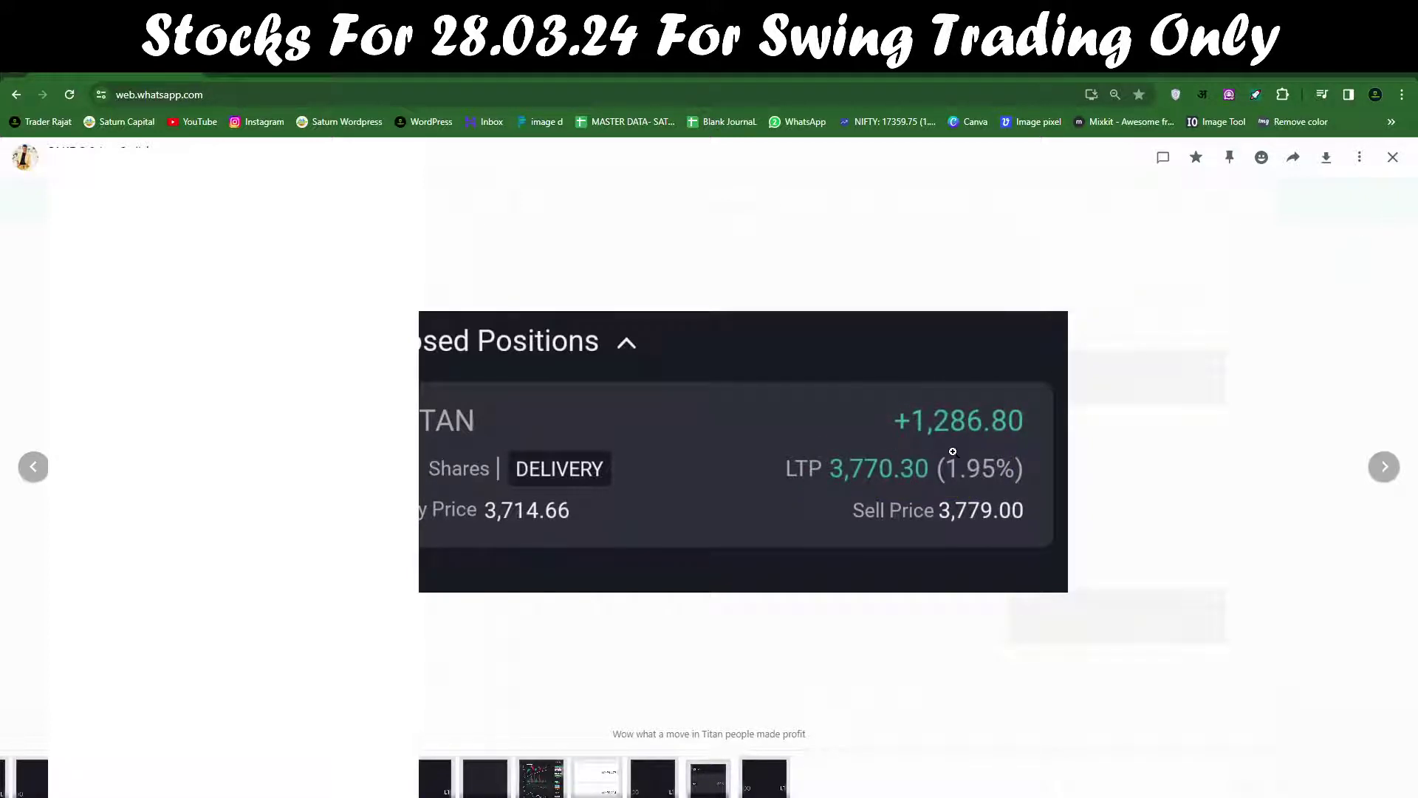
click(1392, 164)
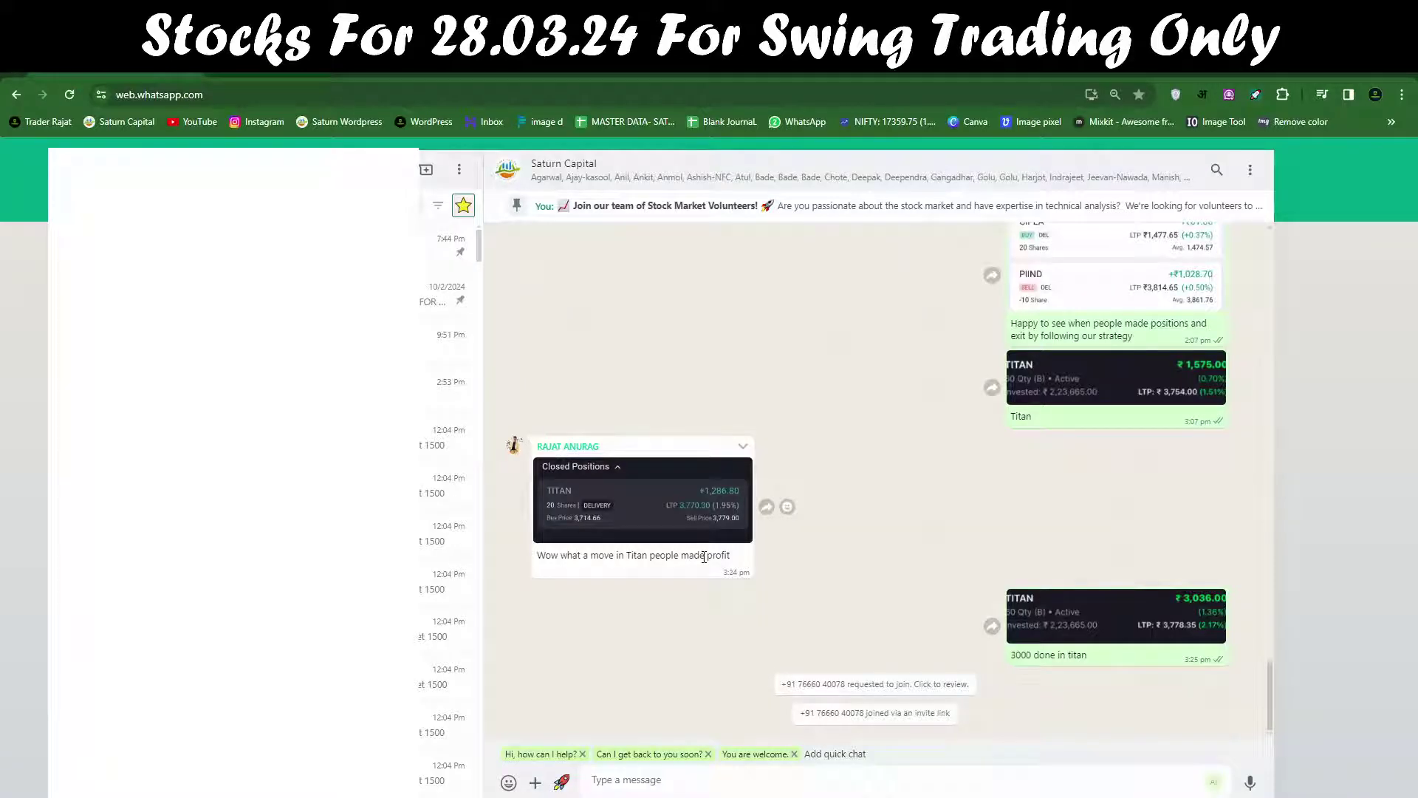
Switch to the trading journal, underline the four 27.03.24 symbols and Titan's 1:1 target, circle Titan's exit price, and clear the marks
scroll(999, 518, up, 2)
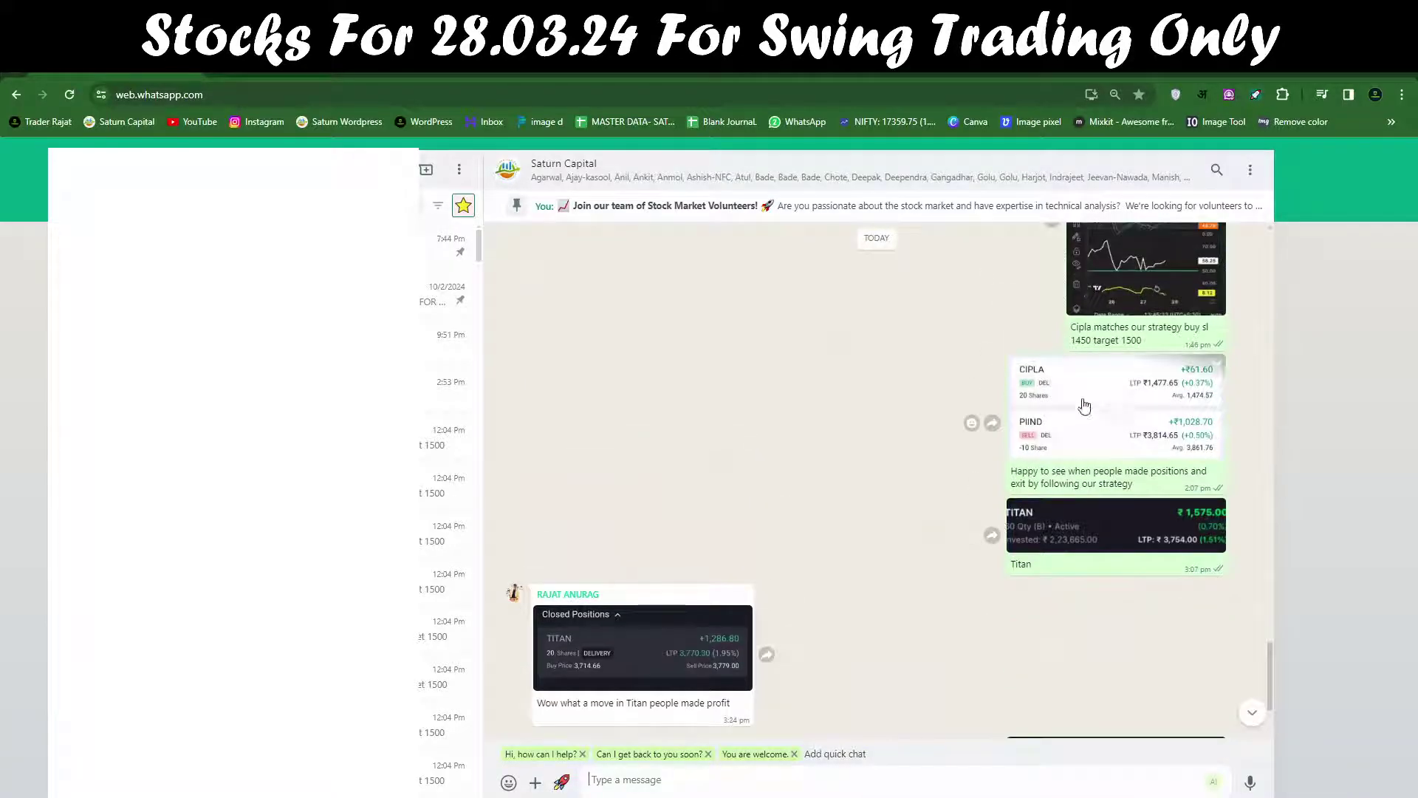
scroll(933, 455, up, 4)
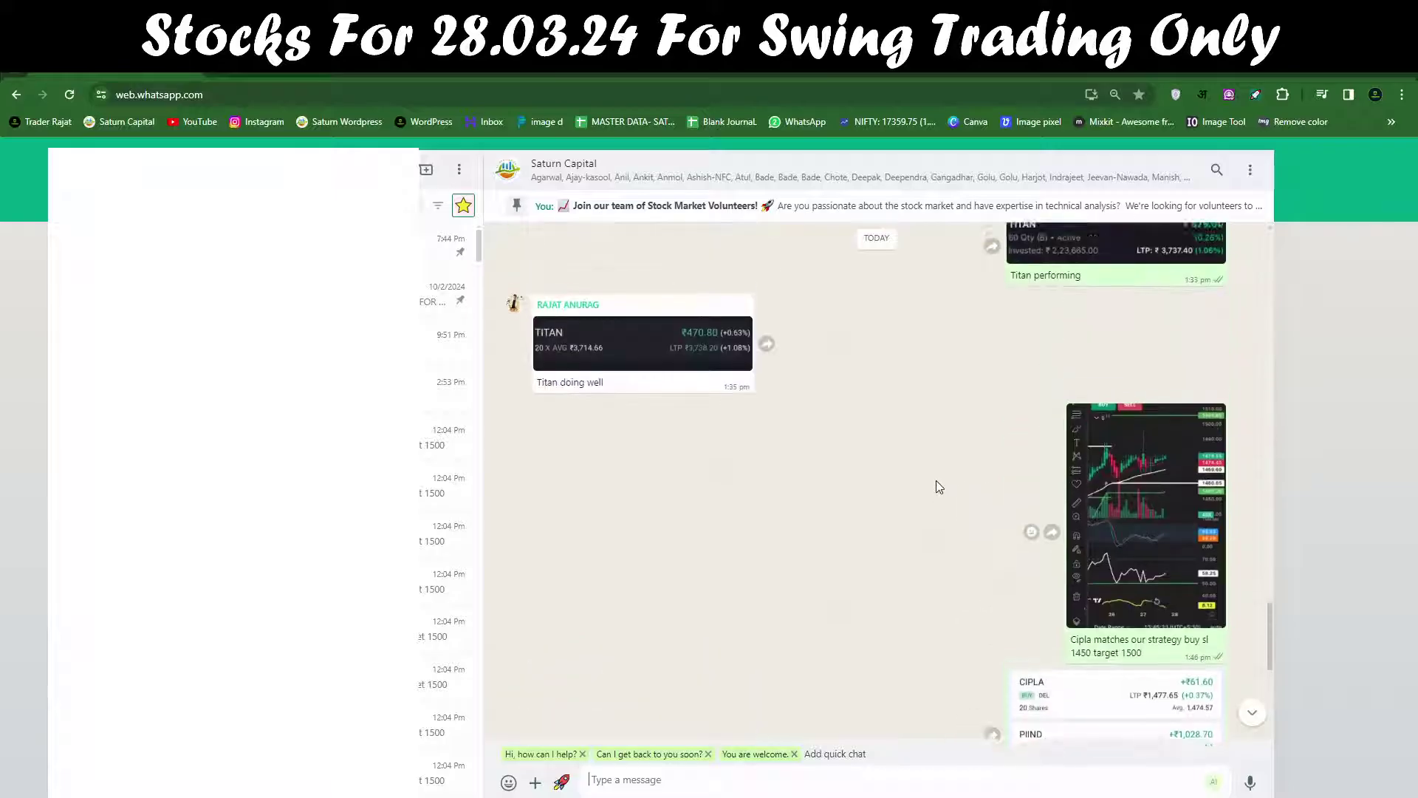
scroll(937, 489, down, 5)
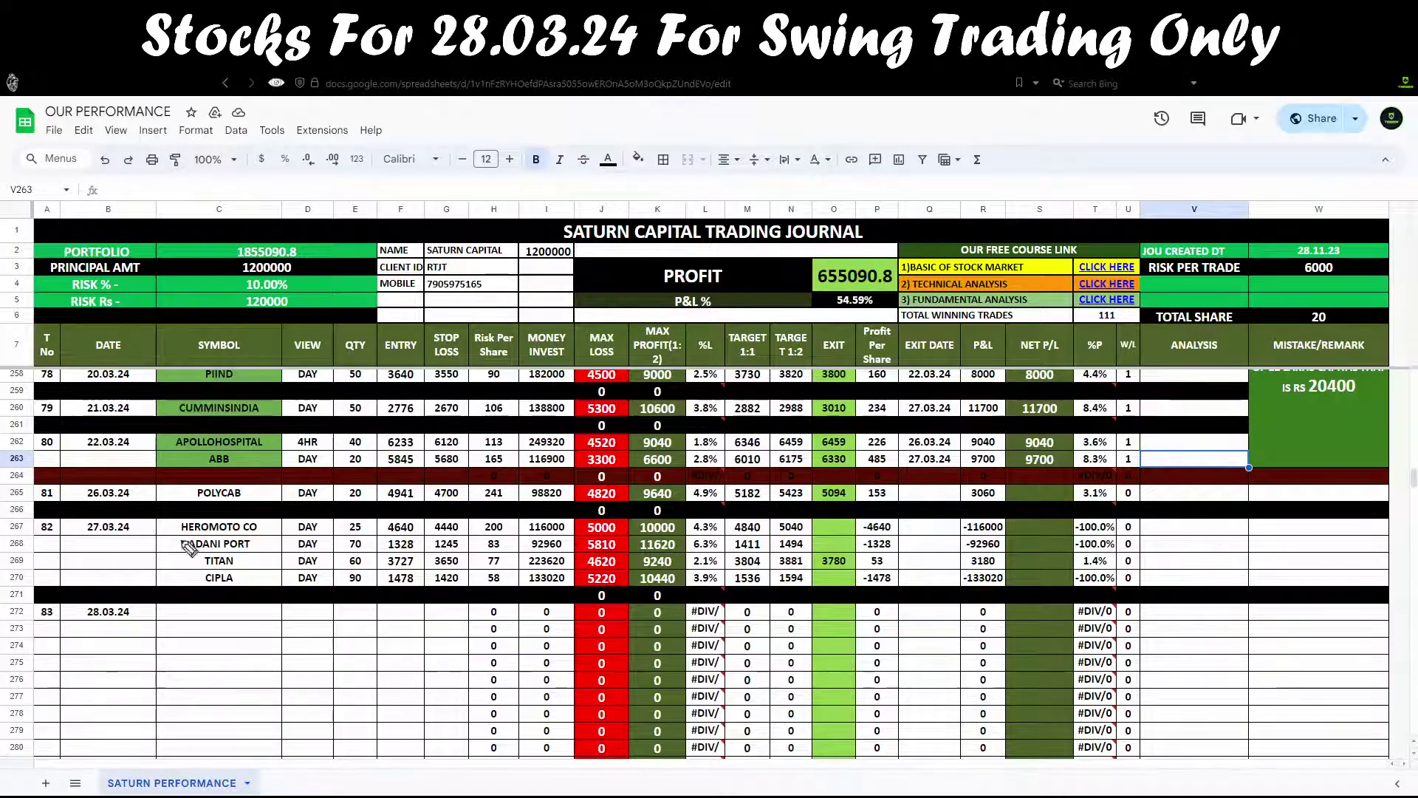
mouse_move(158, 532)
mouse_down()
mouse_move(206, 522)
mouse_move(222, 541)
mouse_up()
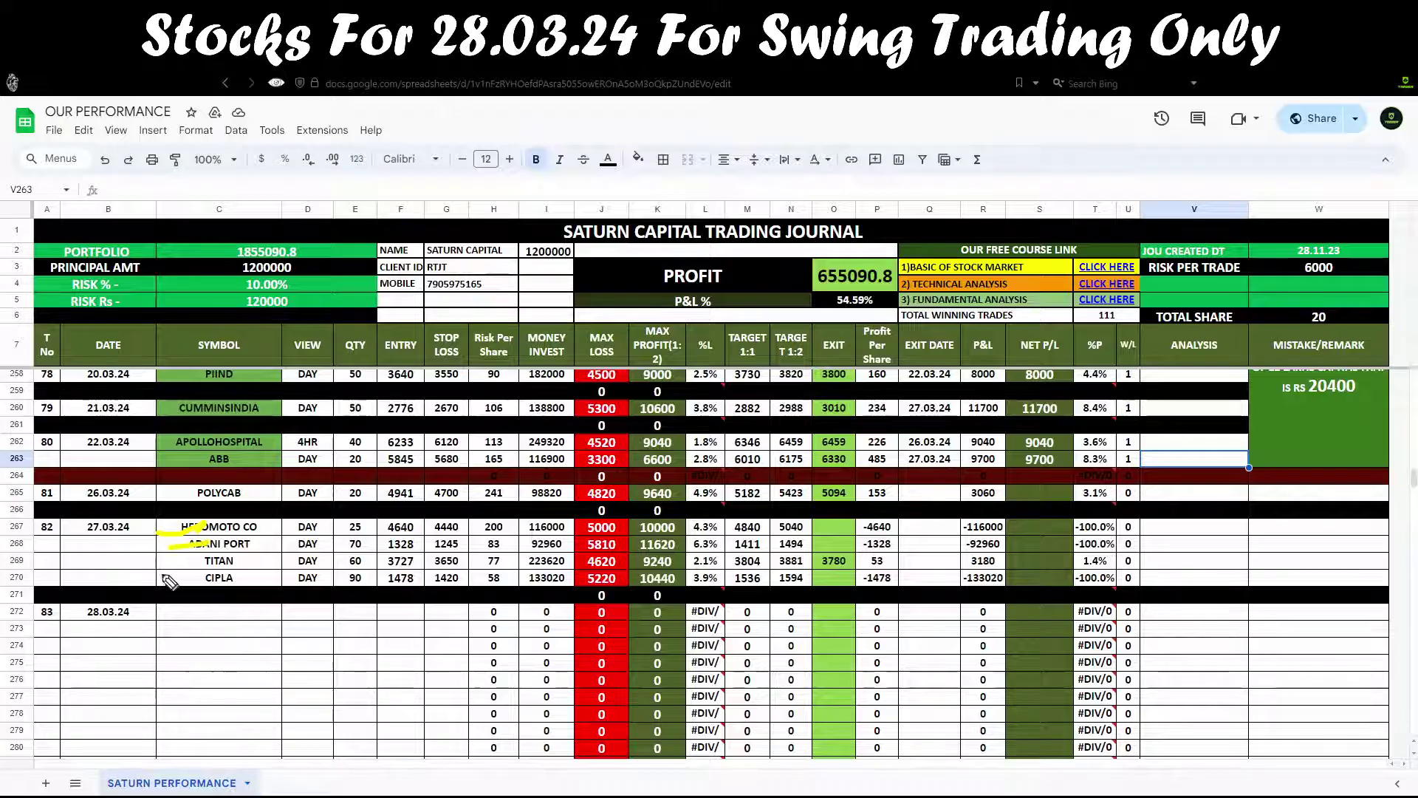
mouse_move(155, 577)
mouse_down()
mouse_move(221, 559)
mouse_move(195, 588)
mouse_up()
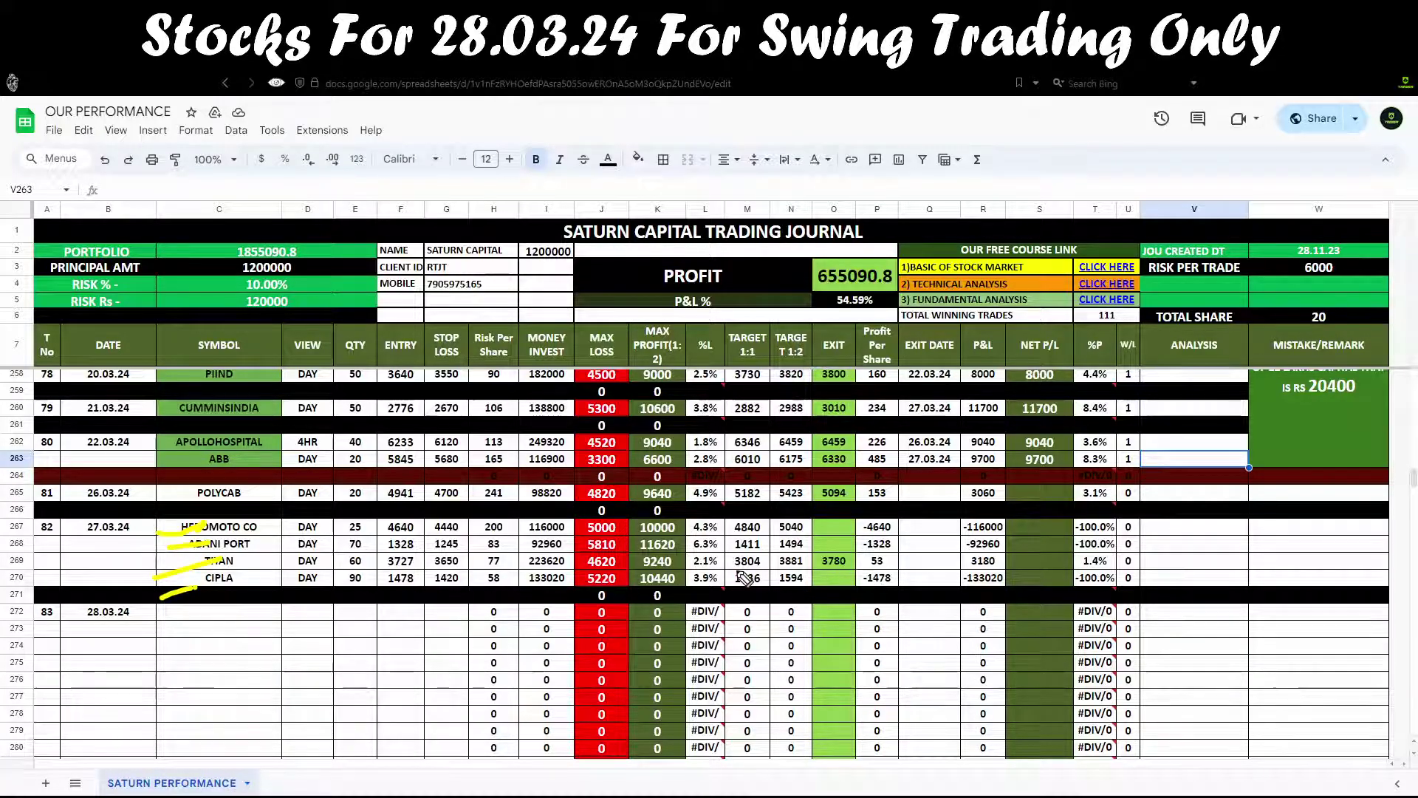
drag(729, 569, 772, 567)
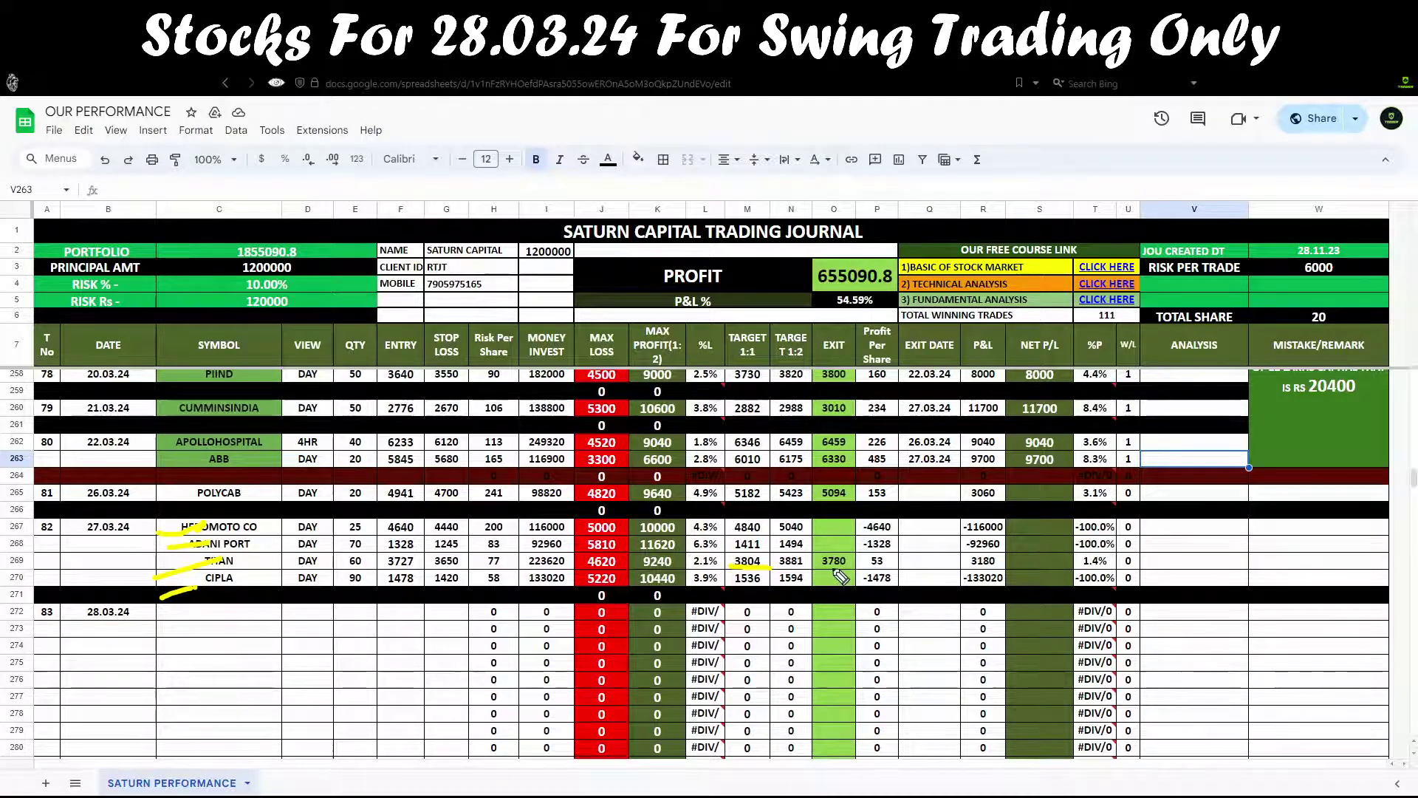
mouse_move(857, 565)
mouse_down()
mouse_move(818, 547)
mouse_move(849, 568)
mouse_up()
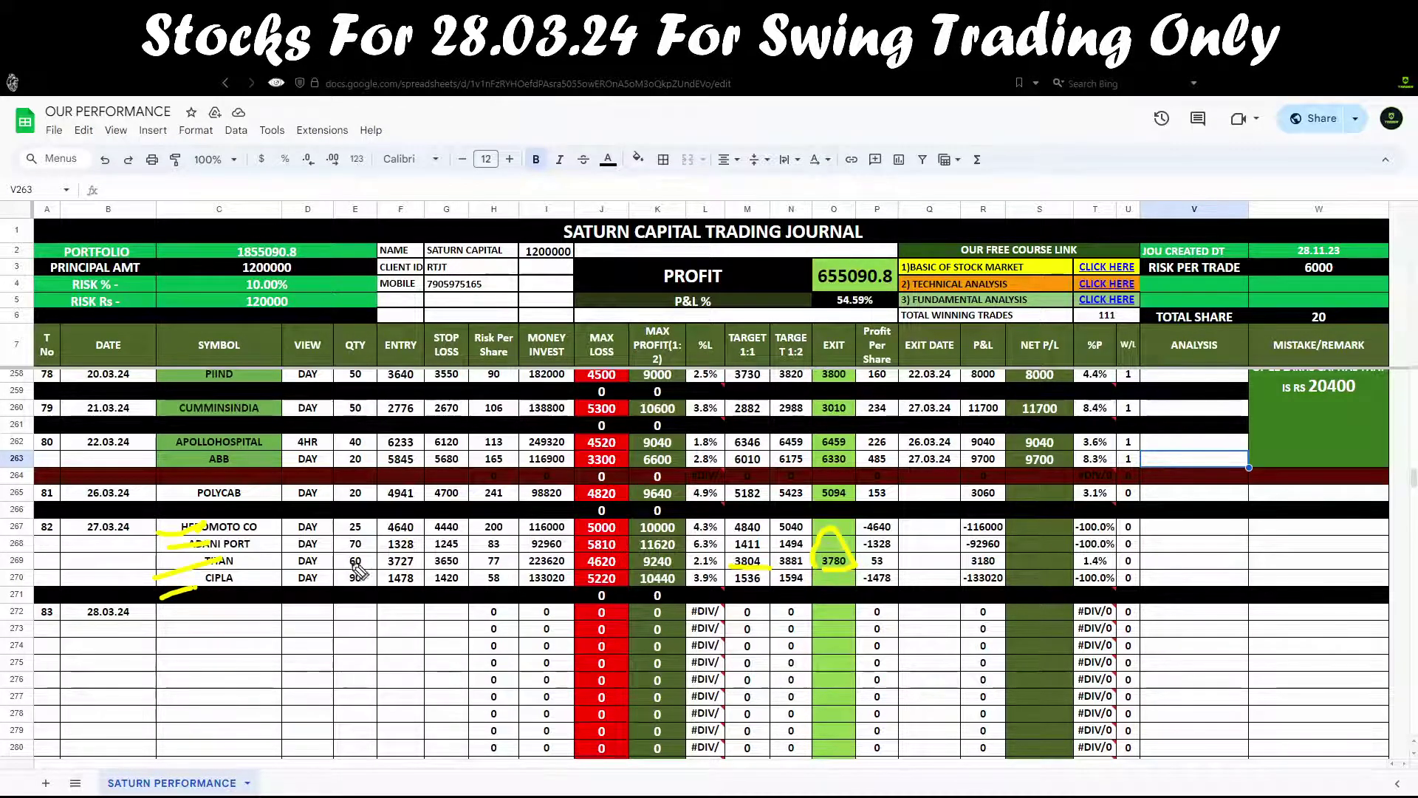
key(Escape)
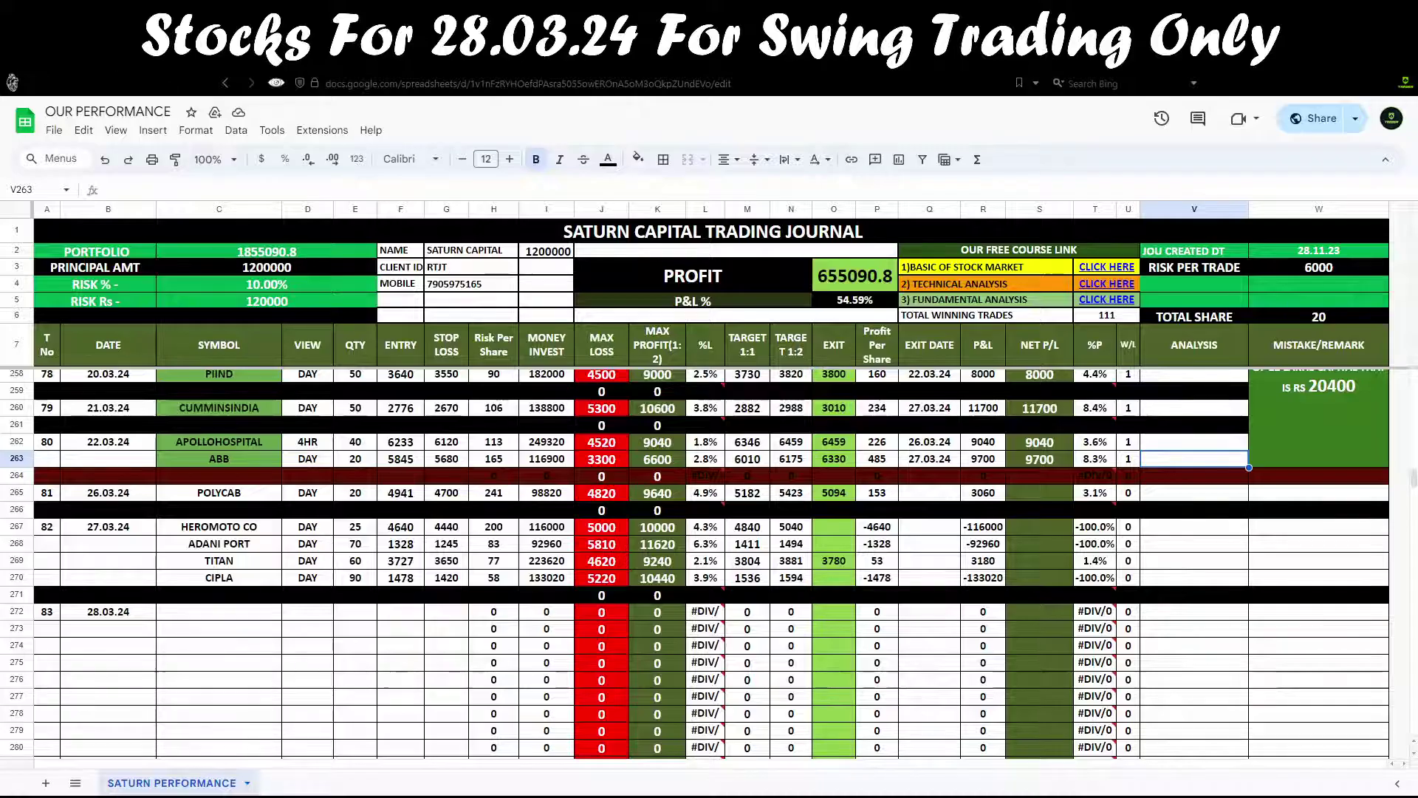
Switch to the Angel One watchlist and show Titan's daily chart with the Pivots indicator hidden and the indicator legend collapsed
key(ctrl+Tab)
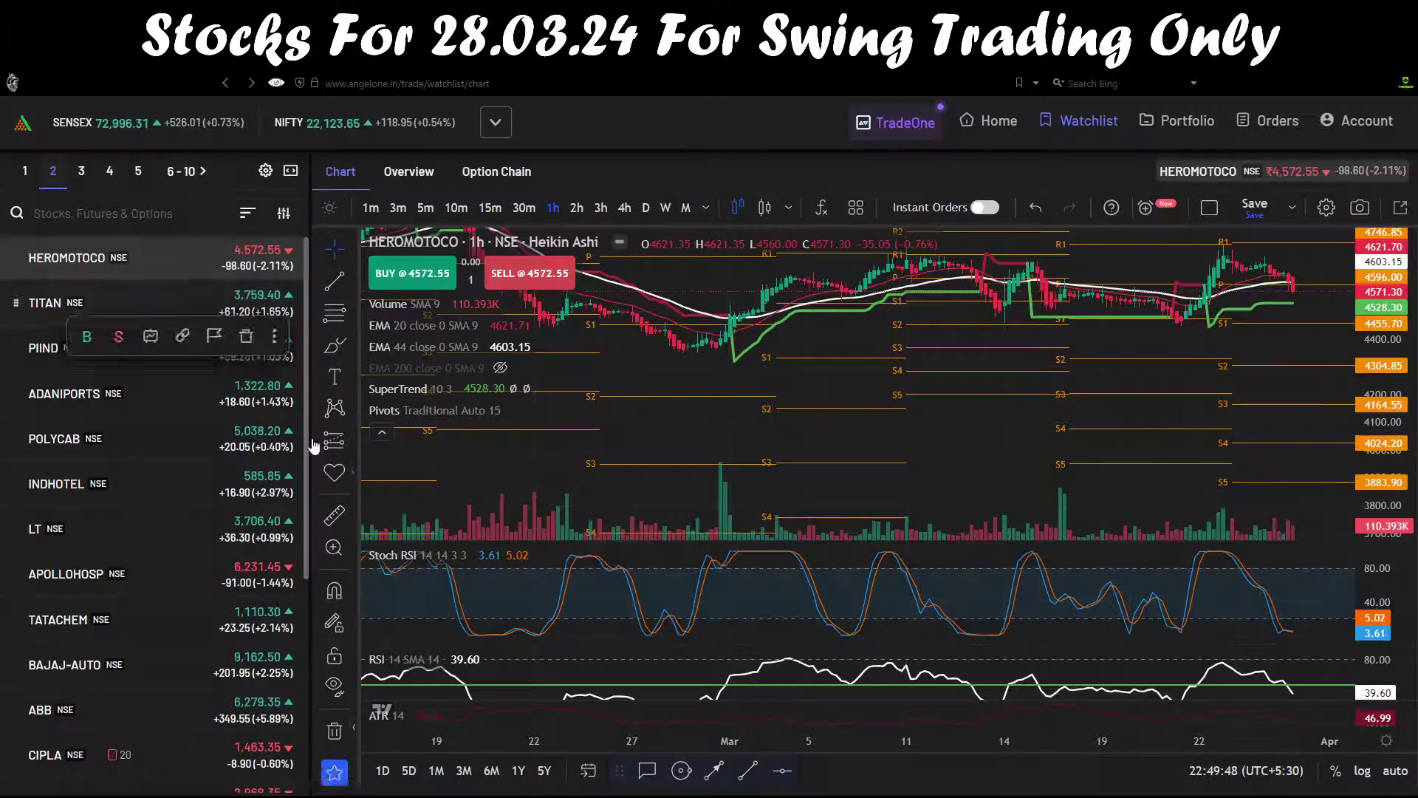
click(122, 303)
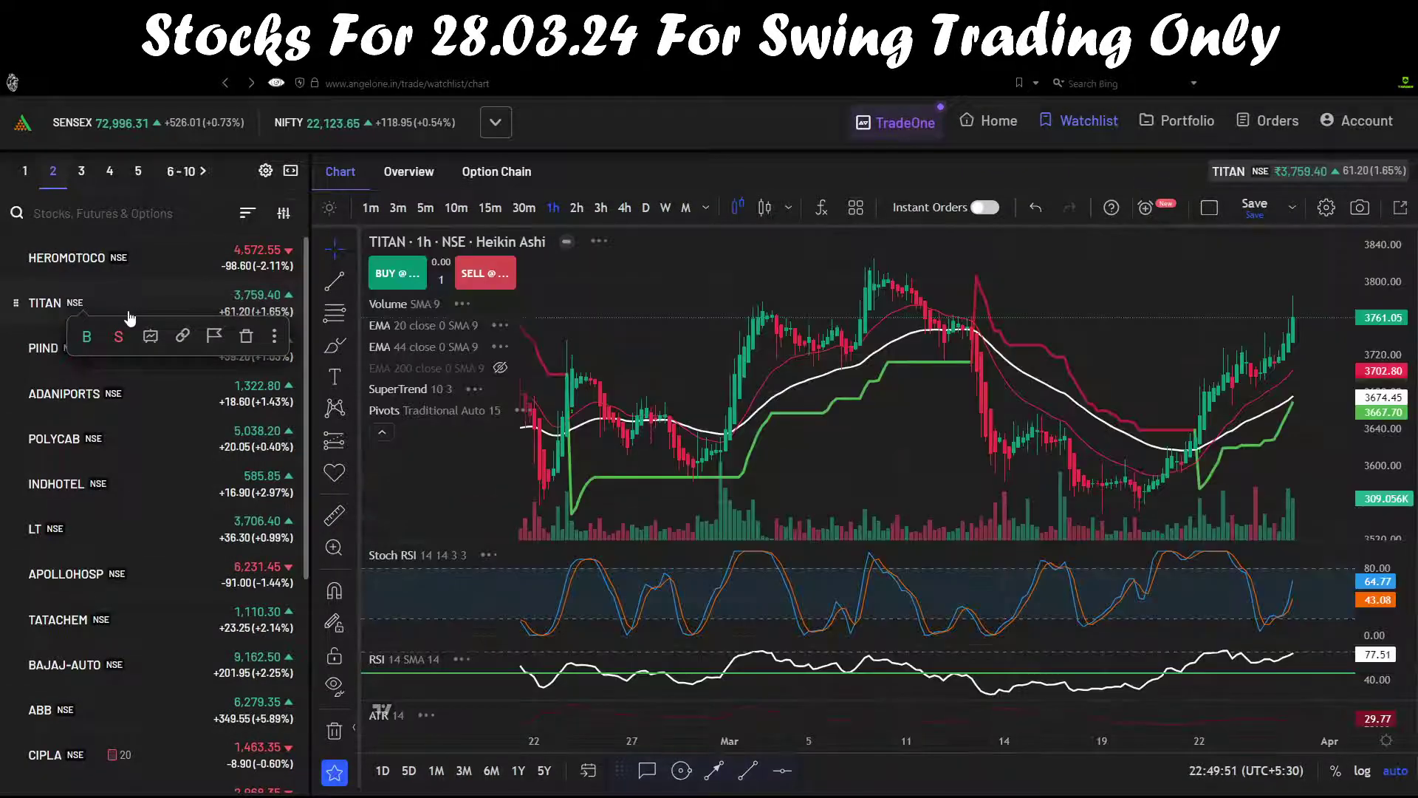
click(647, 208)
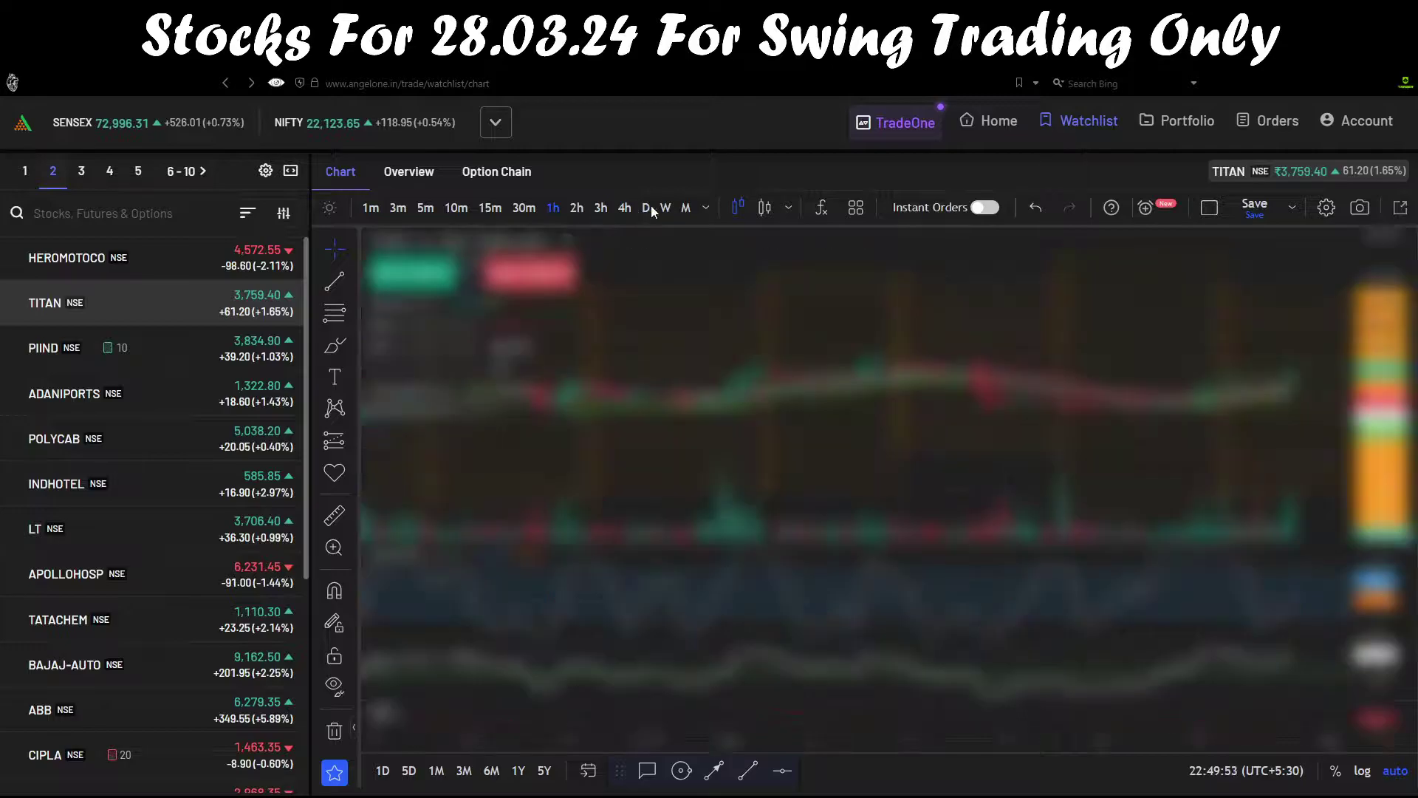
click(517, 410)
click(380, 432)
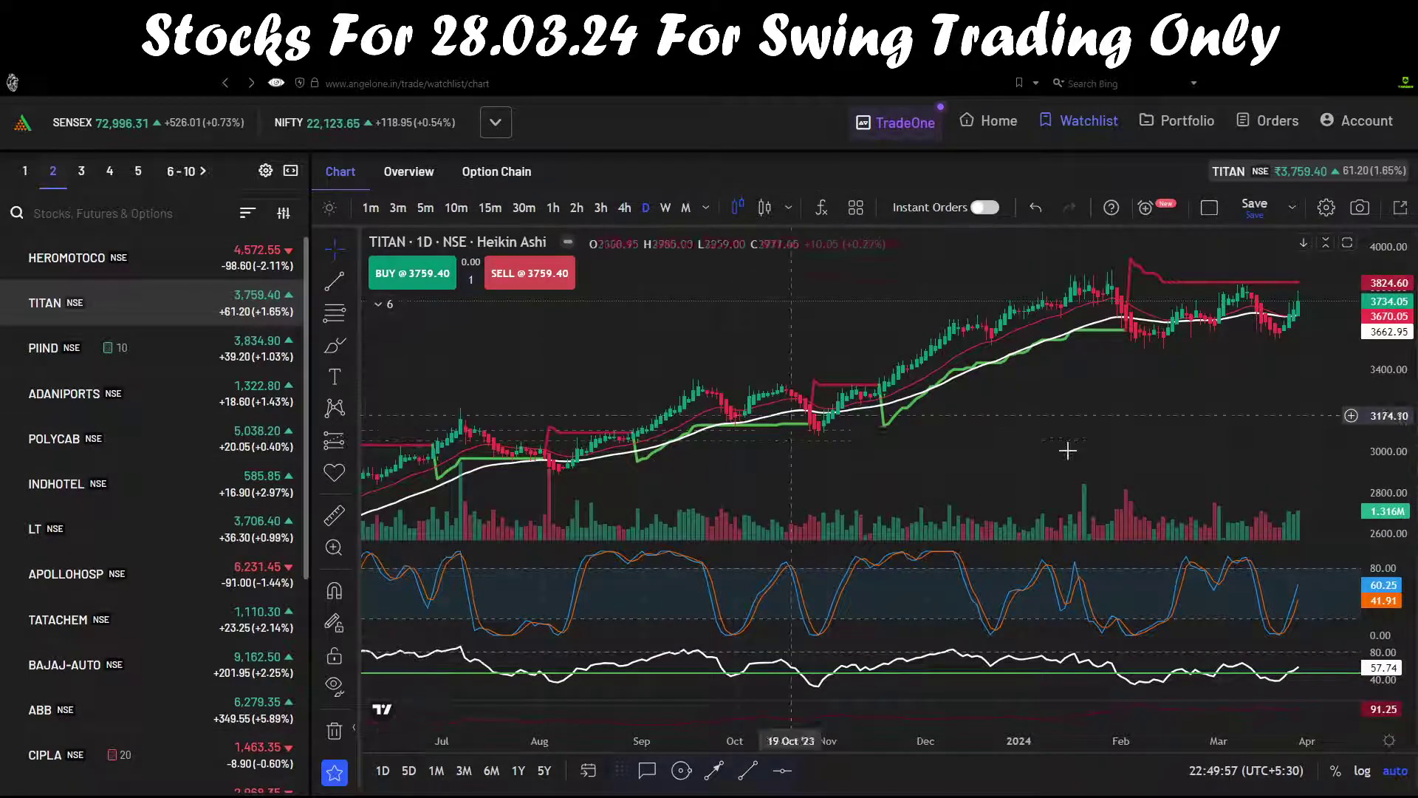
scroll(1068, 450, up, 4)
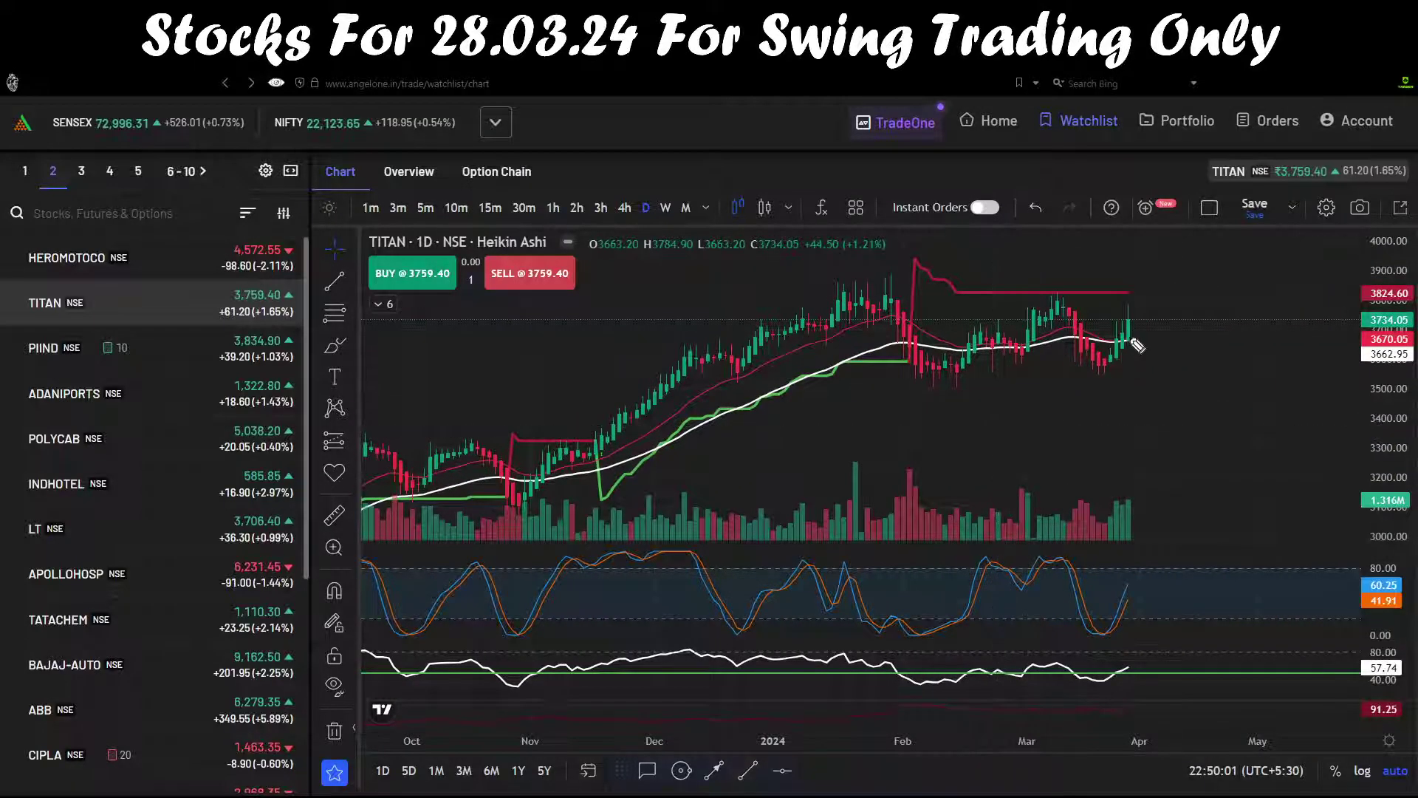
Mark the latest price, the moving average, and the Stoch RSI and RSI upturns on Titan's daily chart
drag(1127, 339, 1147, 332)
drag(1126, 347, 1151, 341)
drag(1093, 635, 1141, 572)
drag(1090, 683, 1147, 651)
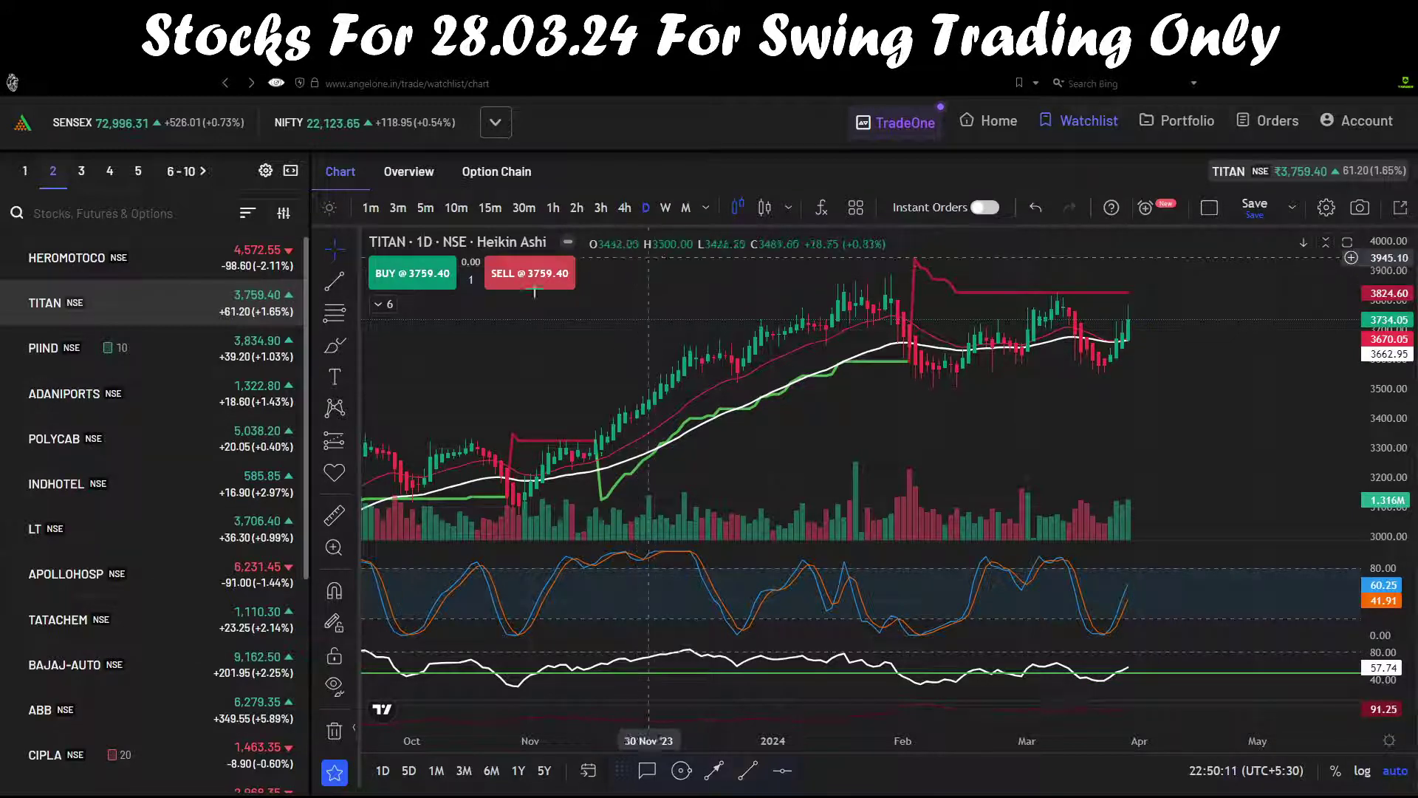
Open the HEROMOTOCO chart and view it on the 15-minute and 30-minute timeframes with a stretched price scale
click(94, 262)
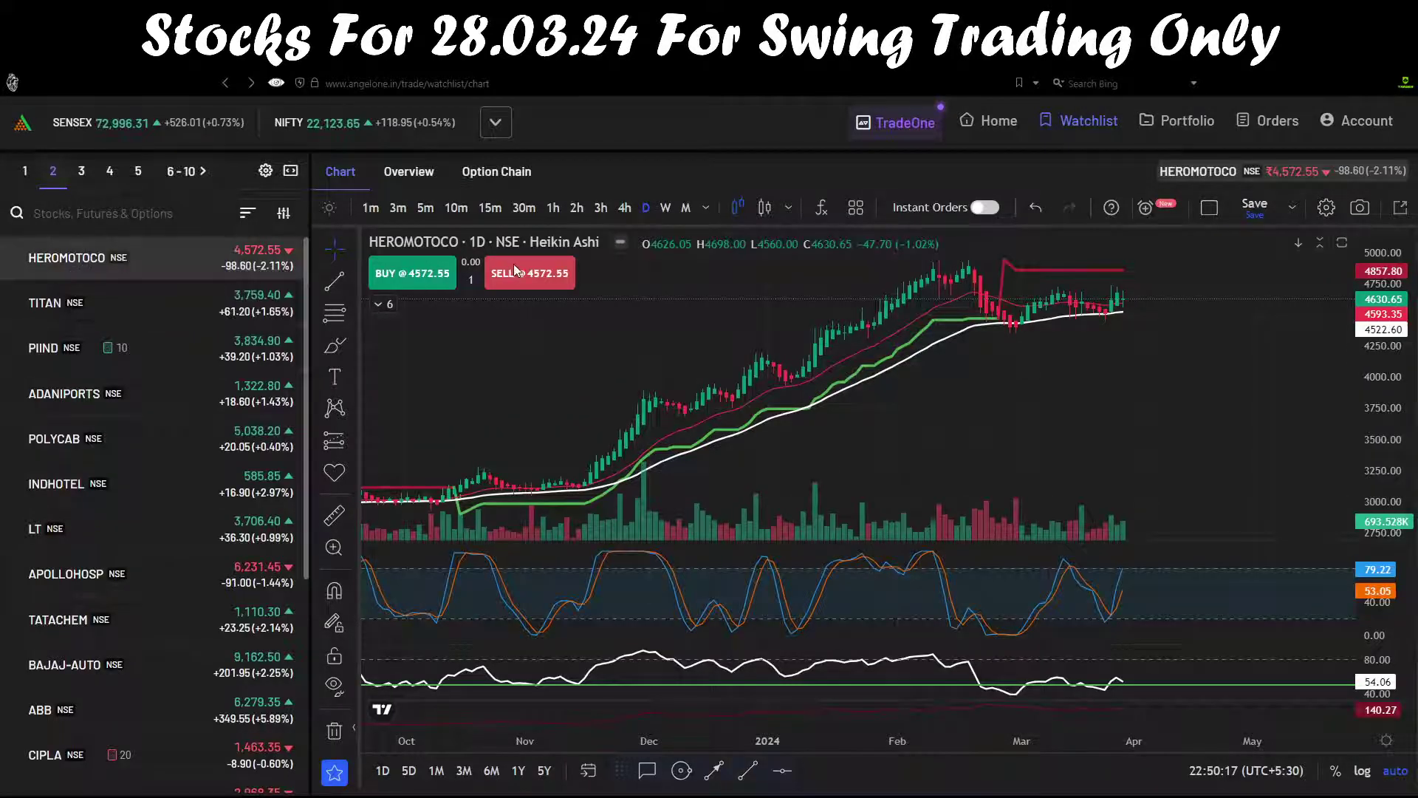
click(491, 210)
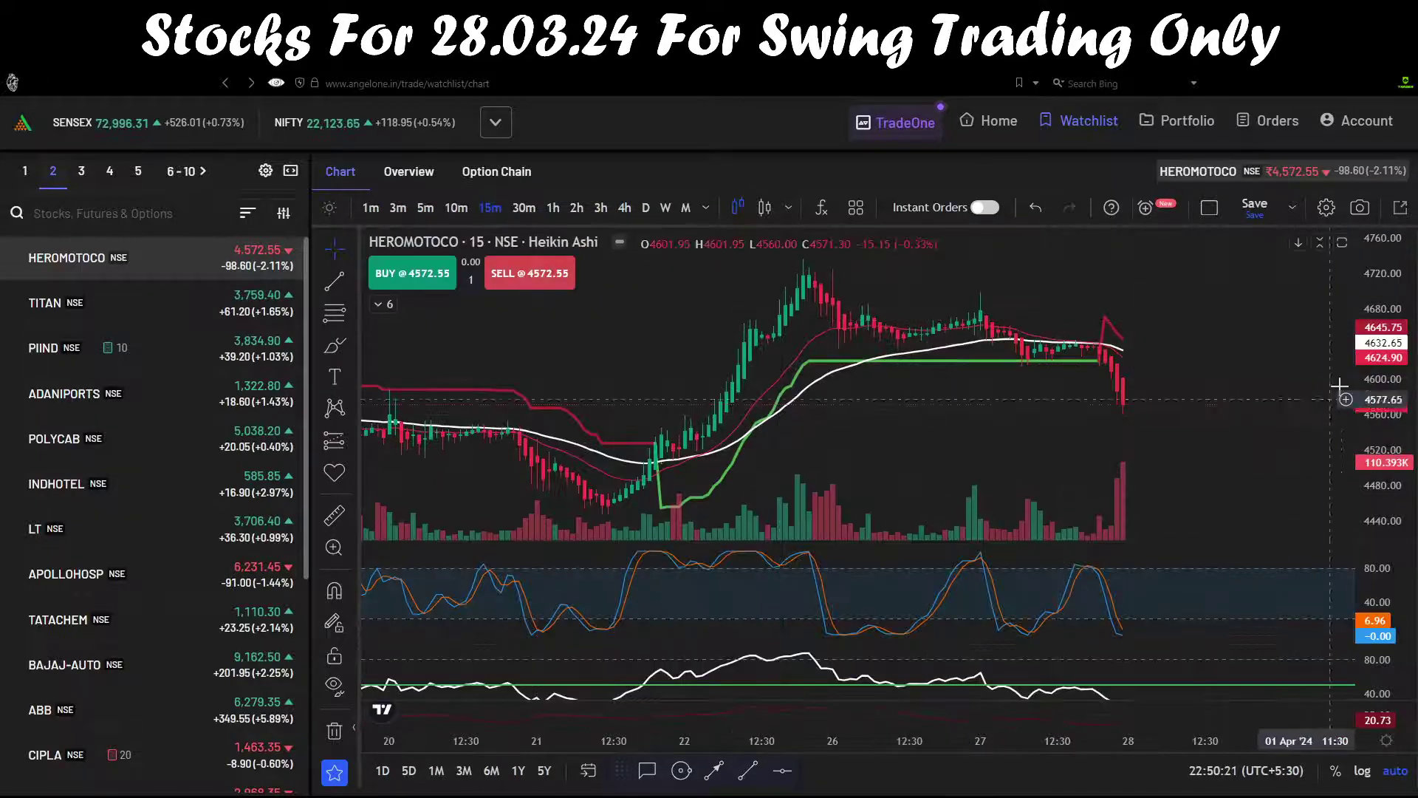
drag(1364, 403, 1379, 430)
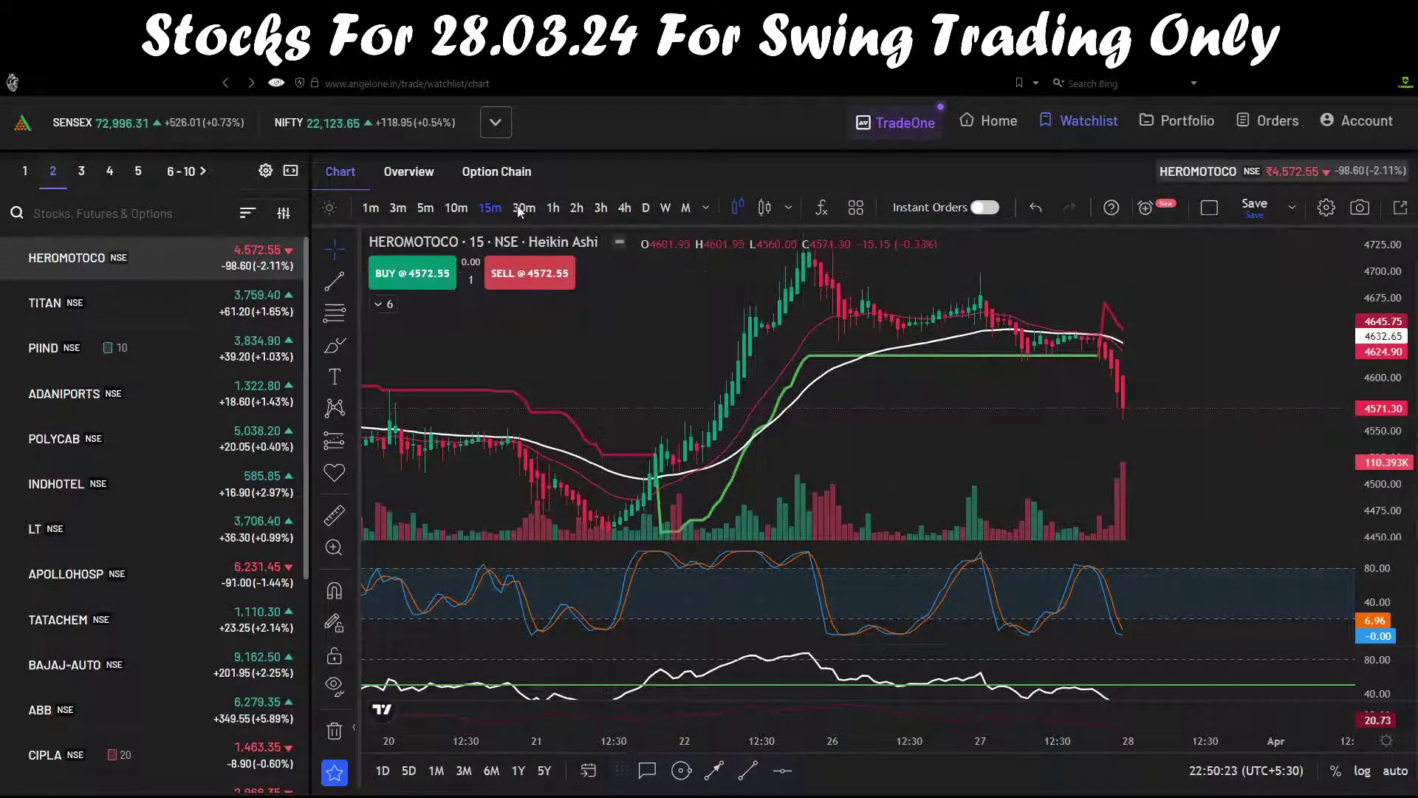
click(524, 207)
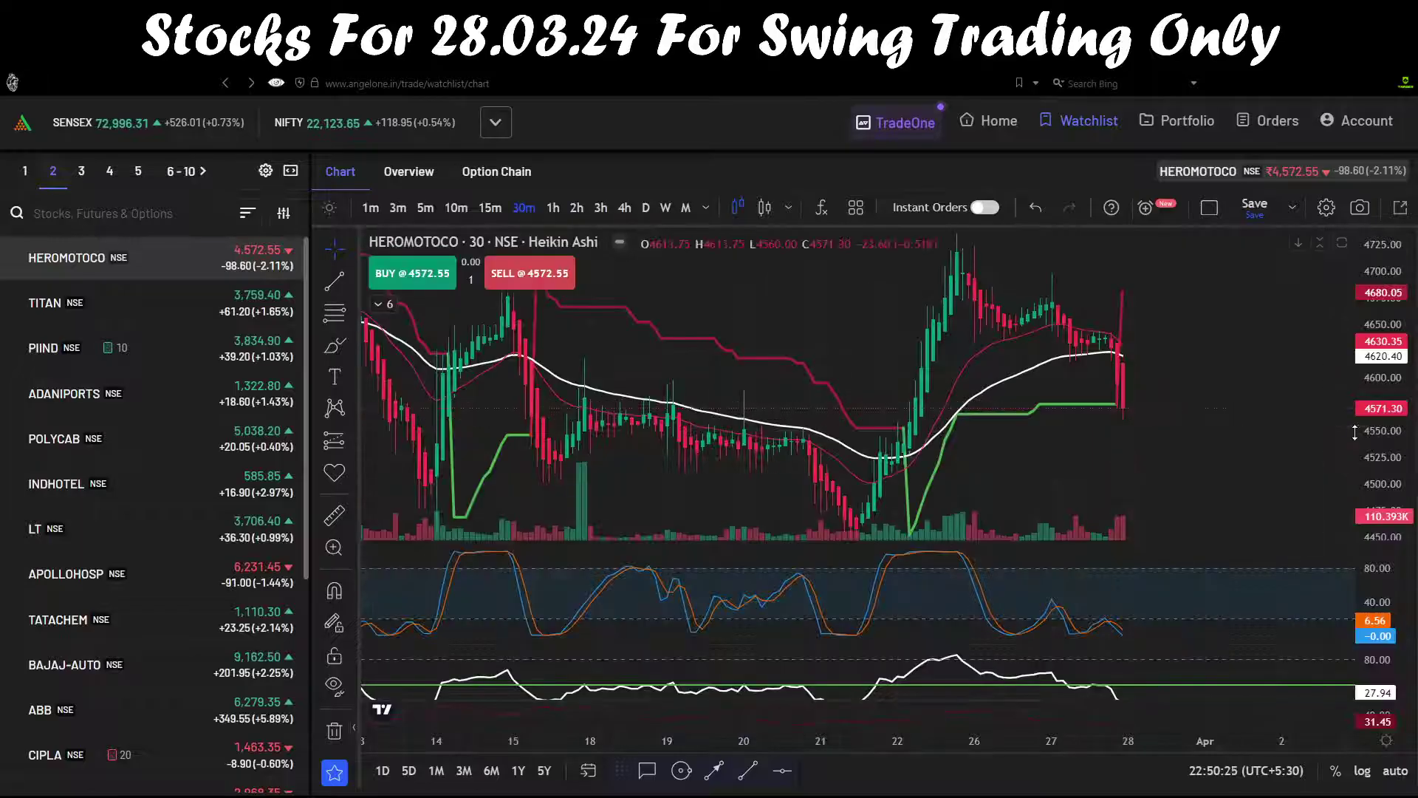
drag(1375, 436, 1383, 443)
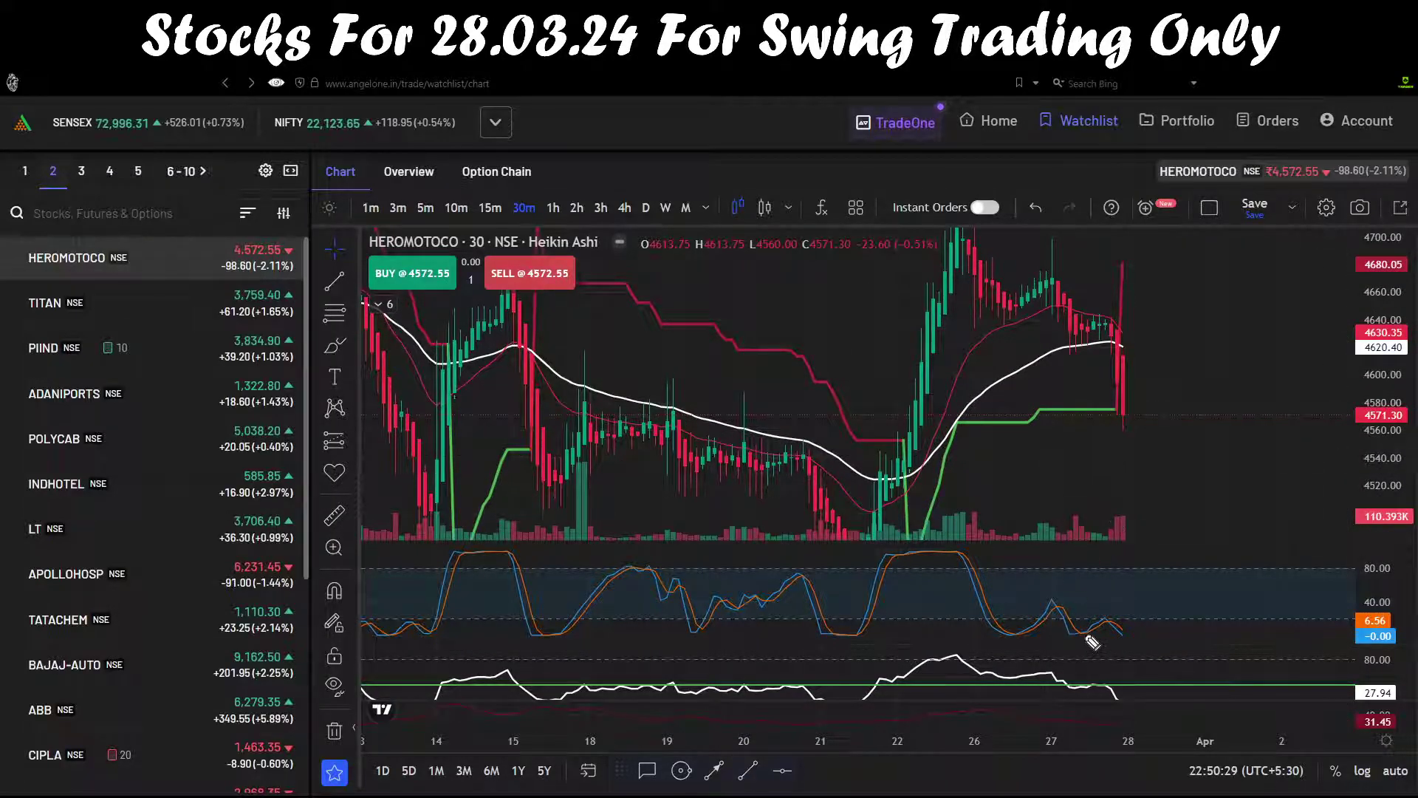
Mark the Stoch RSI and RSI upturns and the price above the moving average on the 30-minute HEROMOTOCO chart, and clear the annotations
drag(1077, 634, 1108, 626)
drag(1079, 687, 1096, 690)
drag(1084, 335, 1122, 342)
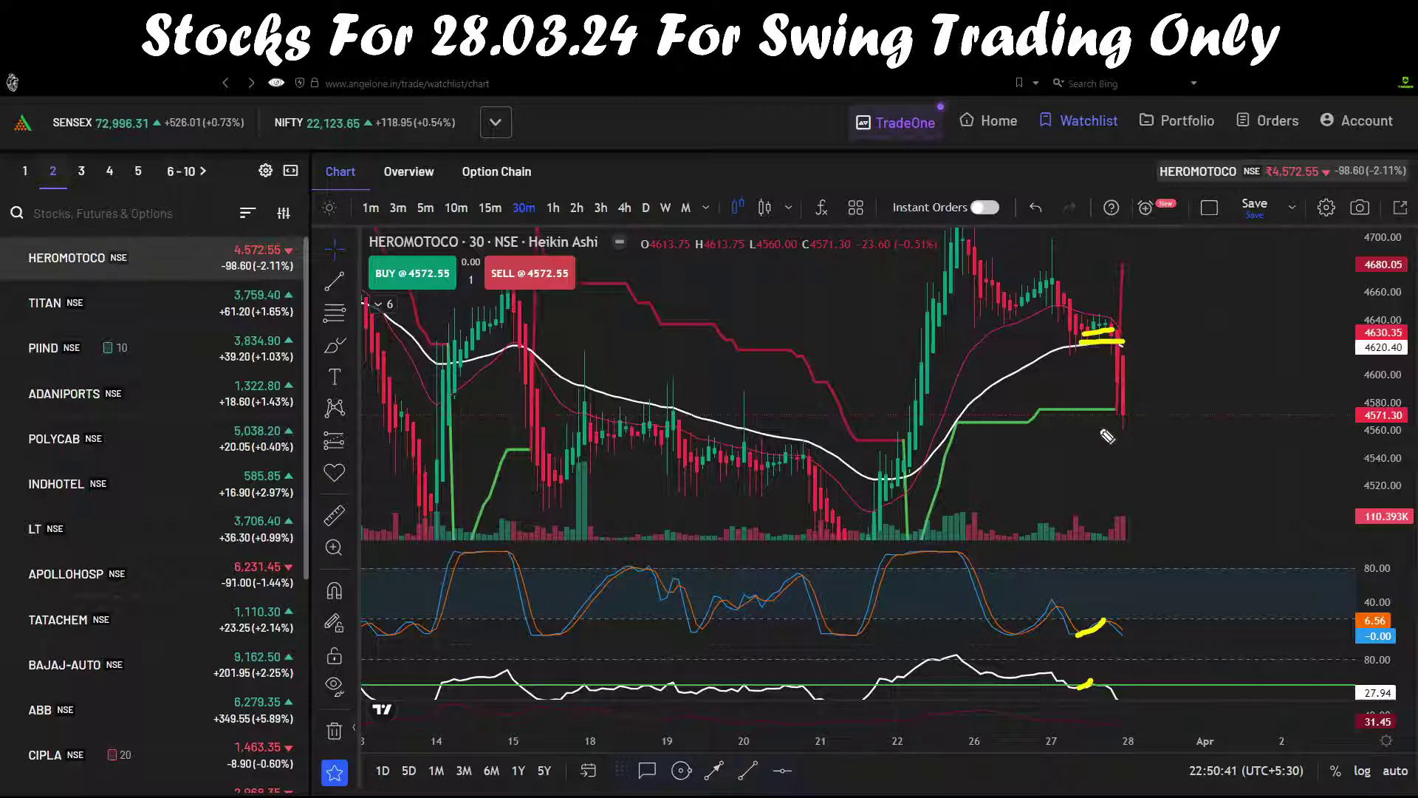
key(Escape)
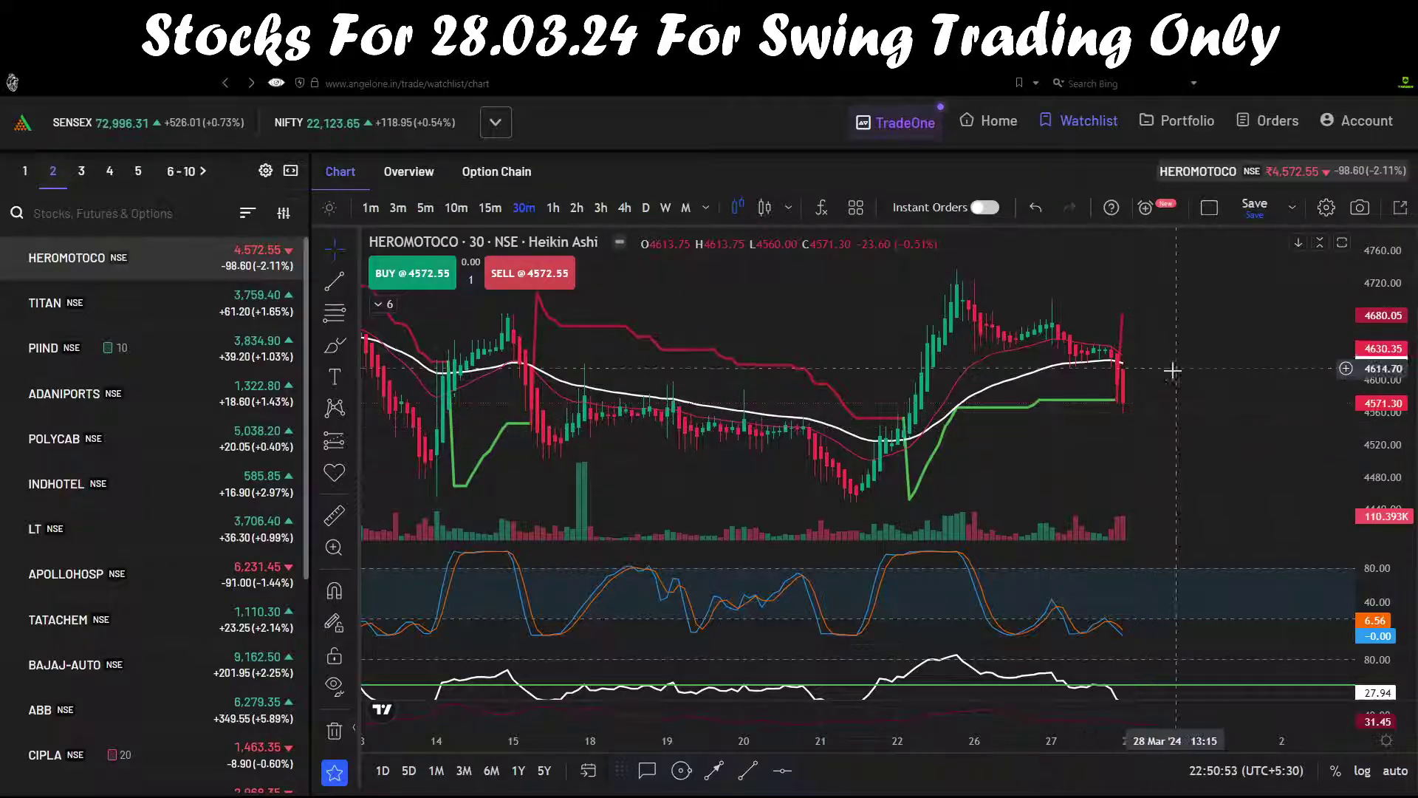
Show HEROMOTOCO on the 4-hour timeframe, mark the Stoch RSI near 80 and a projected price rise, and clear the annotations
click(624, 209)
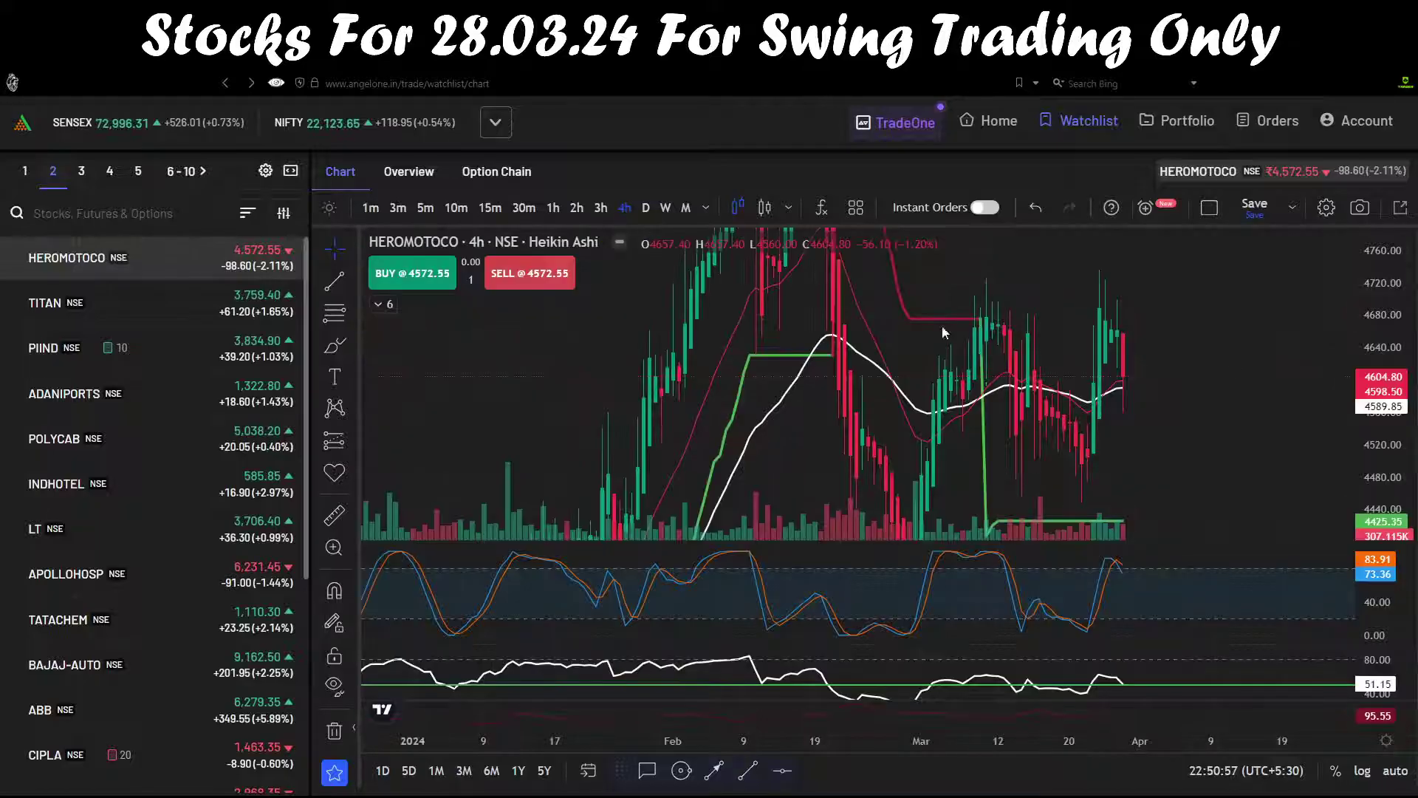
scroll(1242, 422, down, 2)
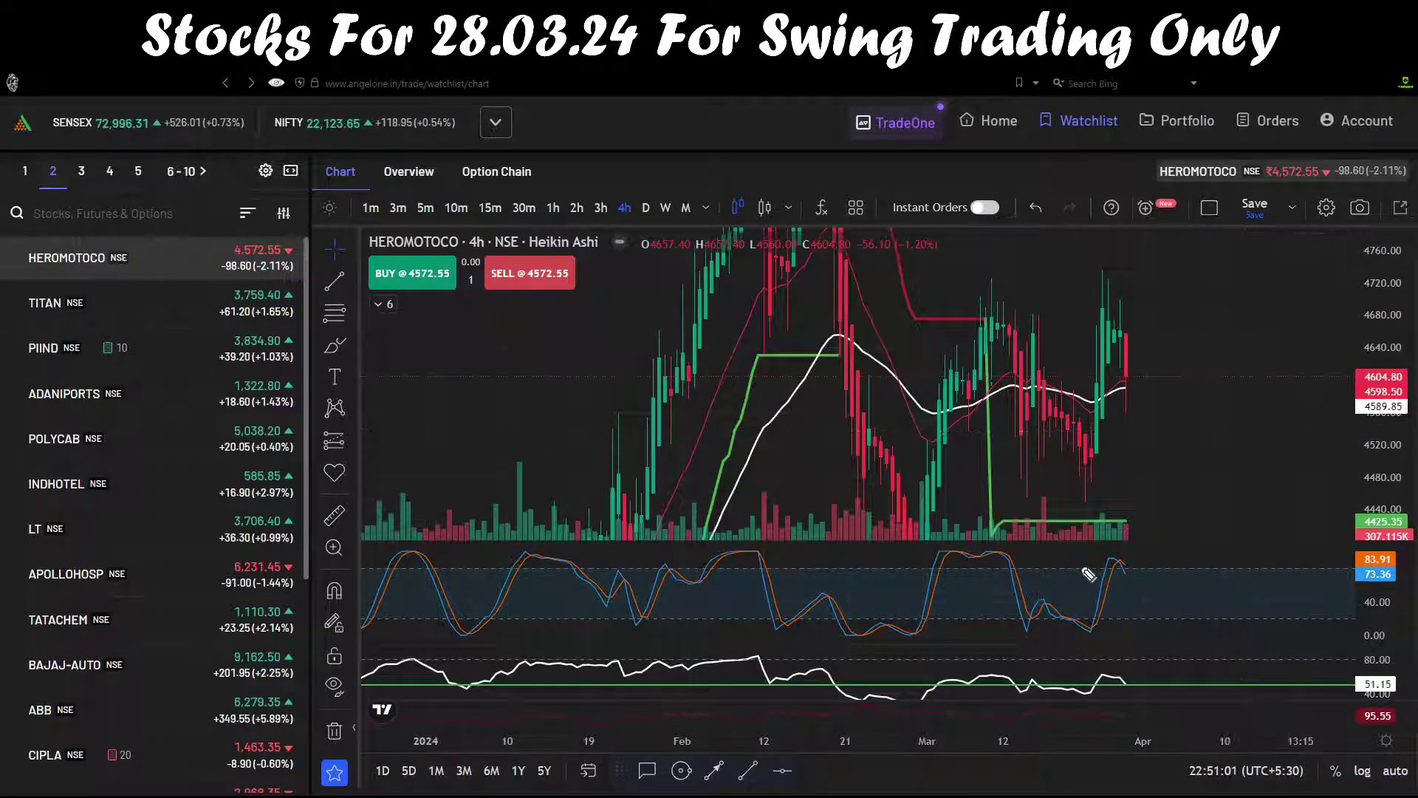
drag(1122, 567, 1083, 568)
drag(1133, 381, 1164, 330)
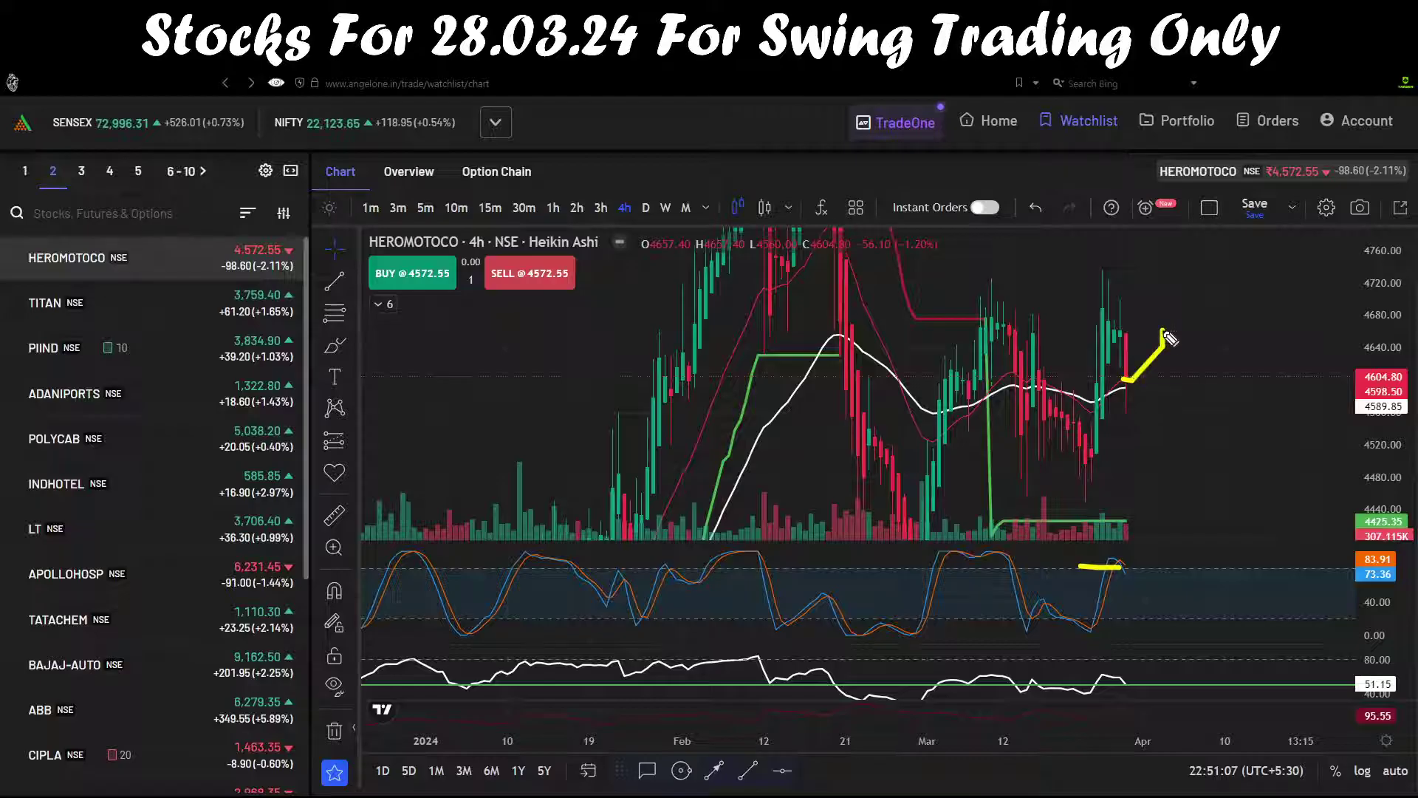
key(Escape)
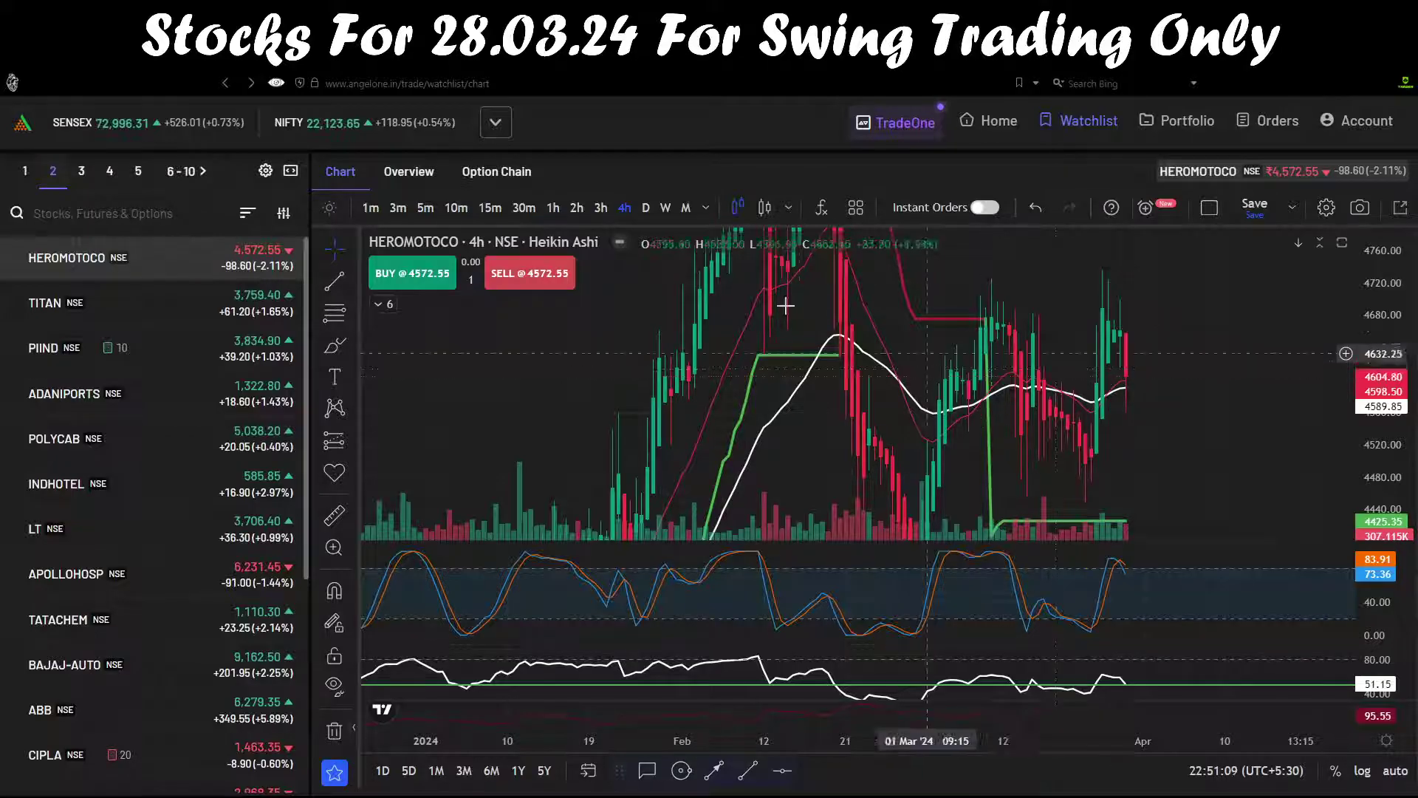
Compress the HEROMOTOCO price scale and compare the 3-hour, 30-minute and 4-hour timeframes
drag(1373, 367, 1376, 436)
scroll(1159, 416, down, 3)
scroll(1159, 416, up, 1)
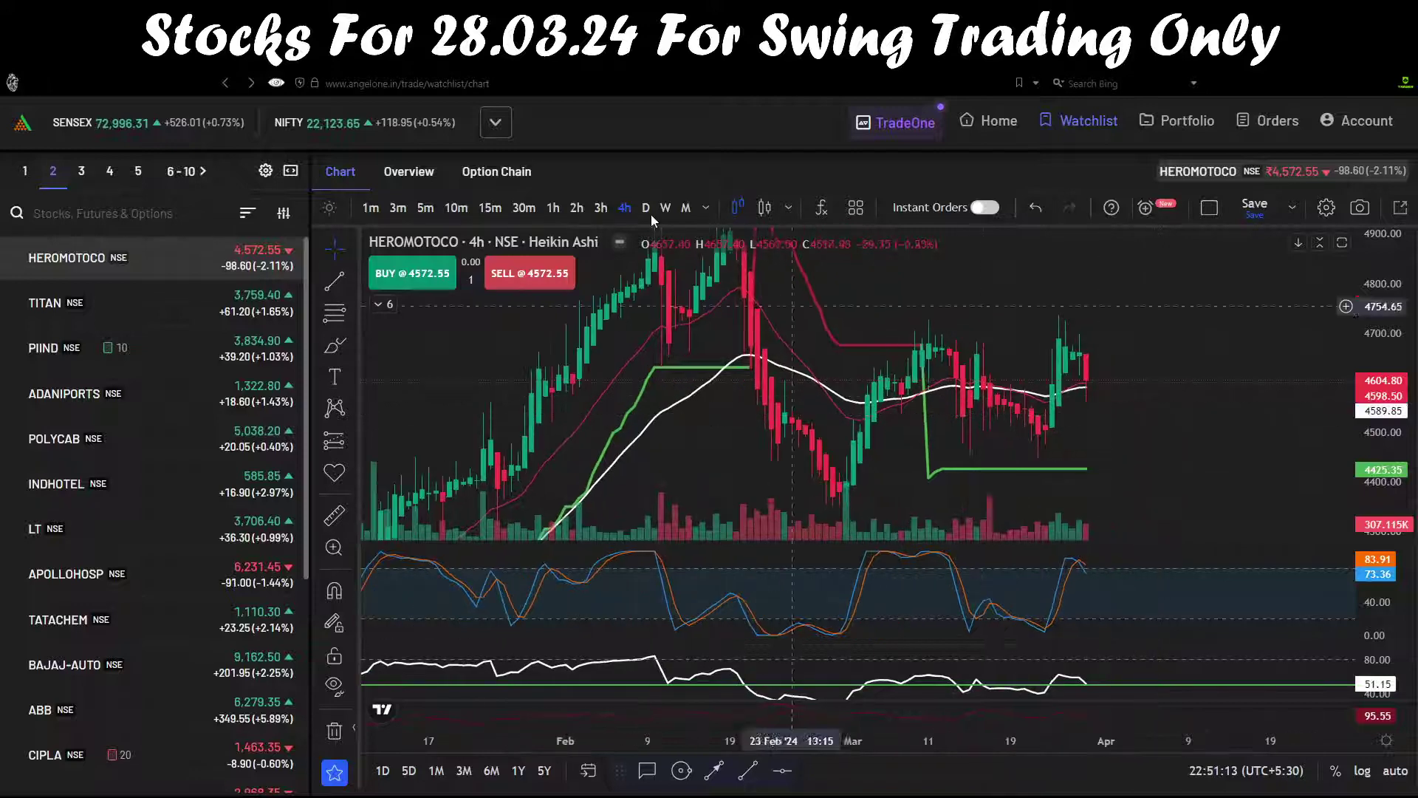
click(600, 208)
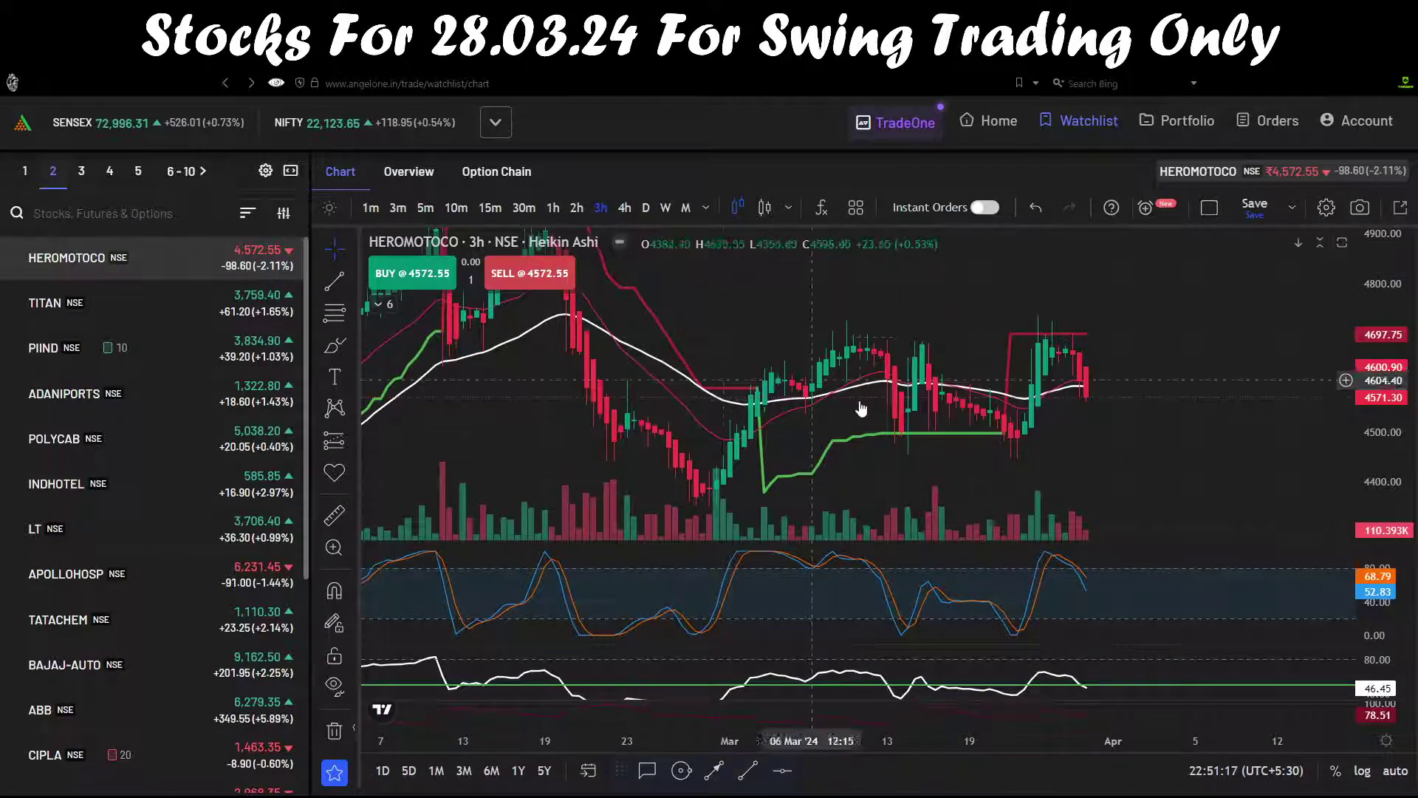
click(522, 209)
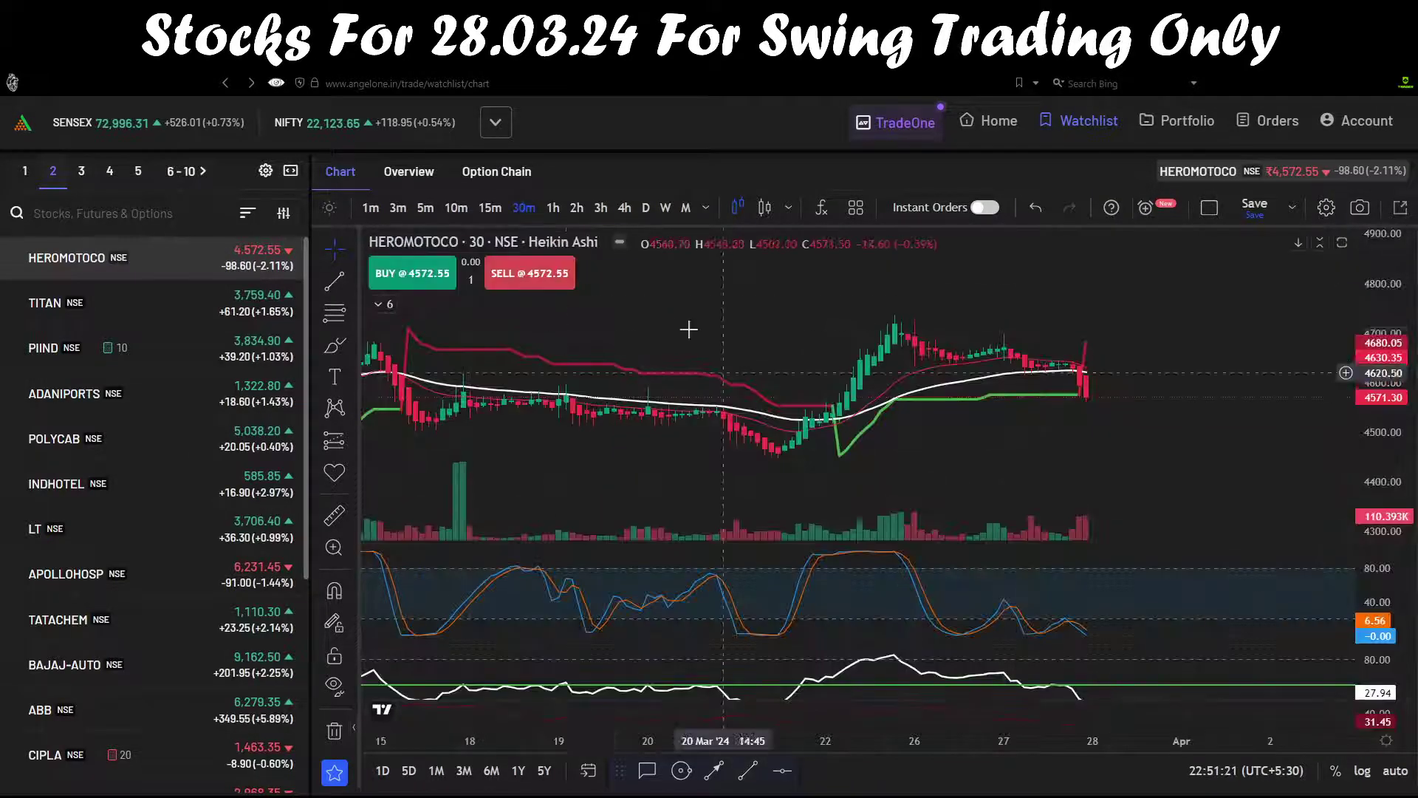
click(623, 209)
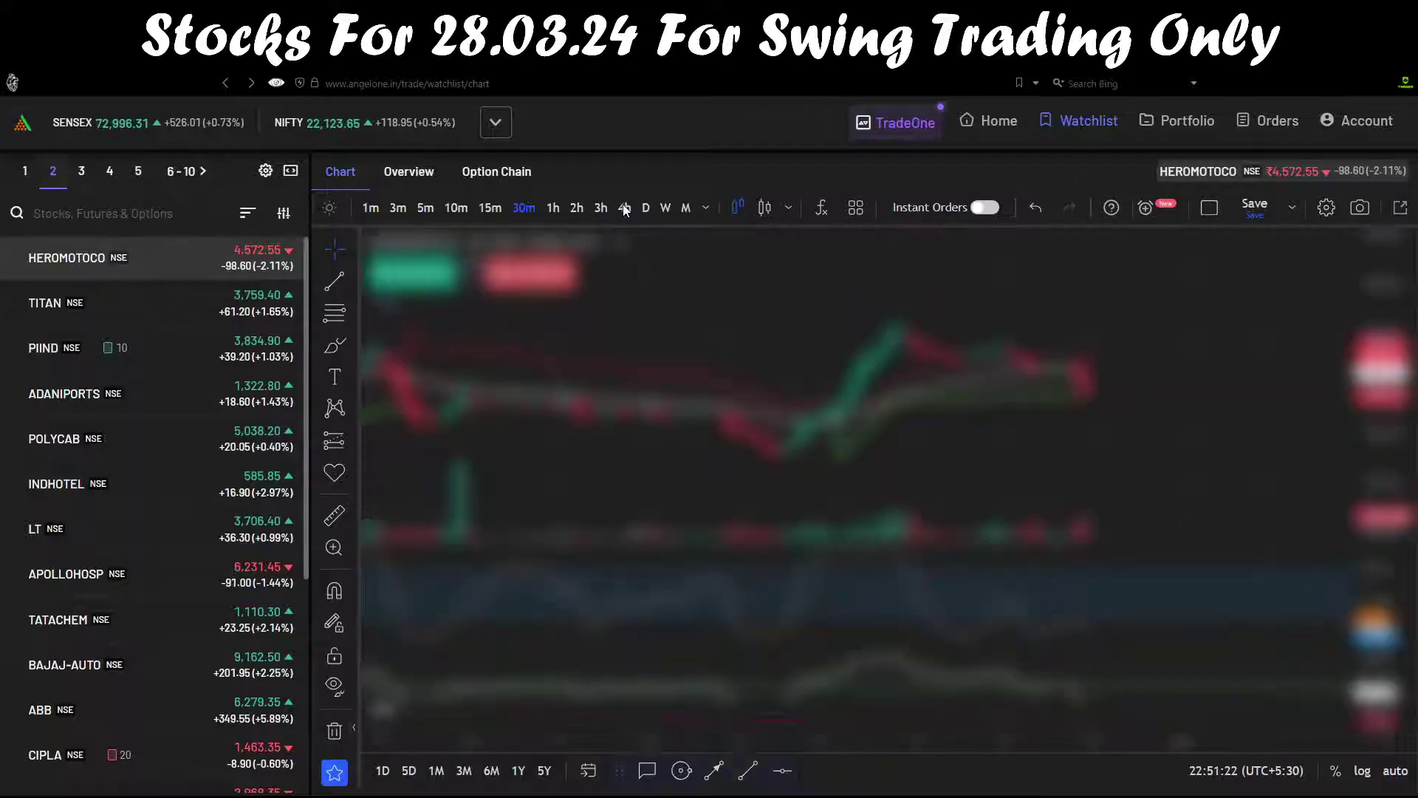
View HEROMOTOCO on the 4-hour and daily timeframes with a compressed price scale, and mark the price drop on the daily chart
click(625, 208)
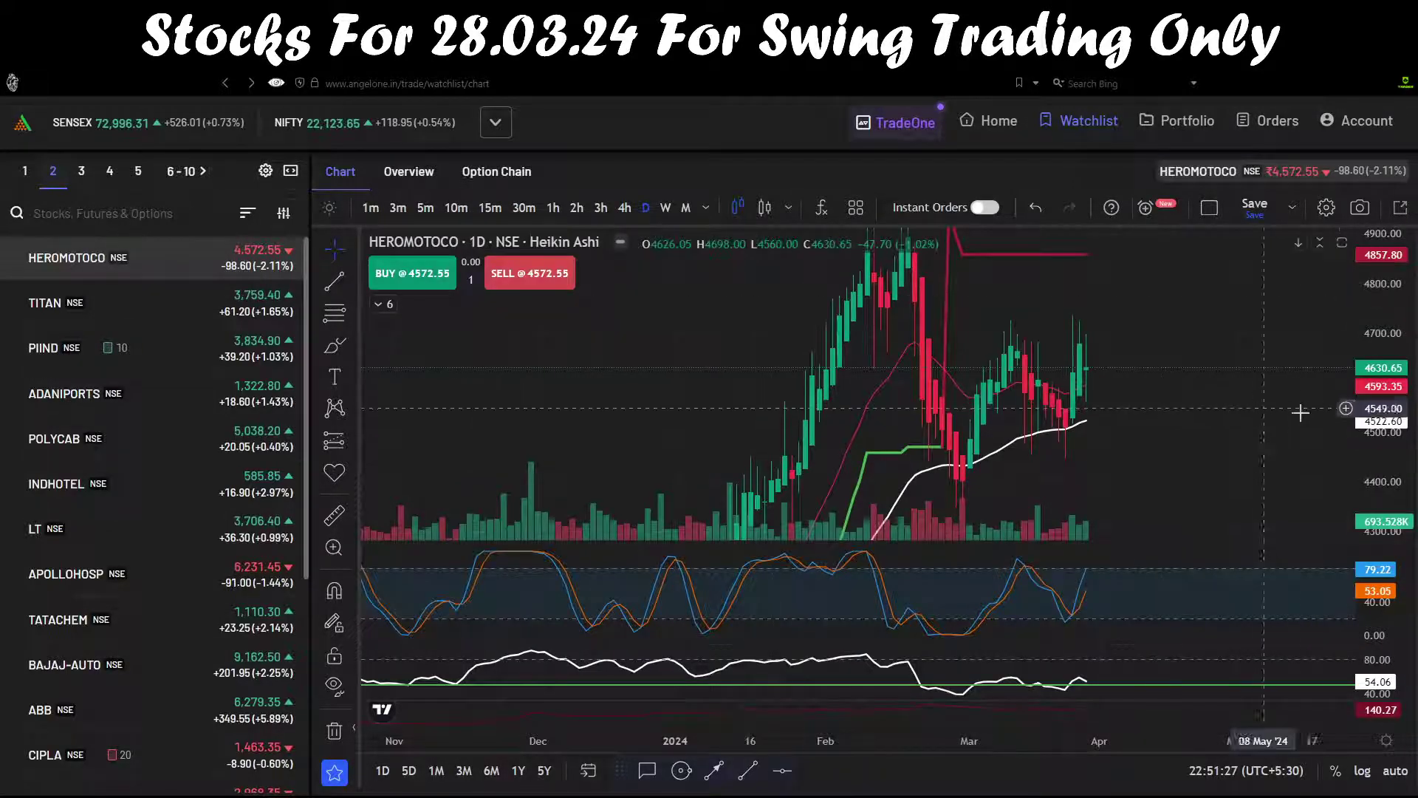
drag(1352, 412, 1352, 433)
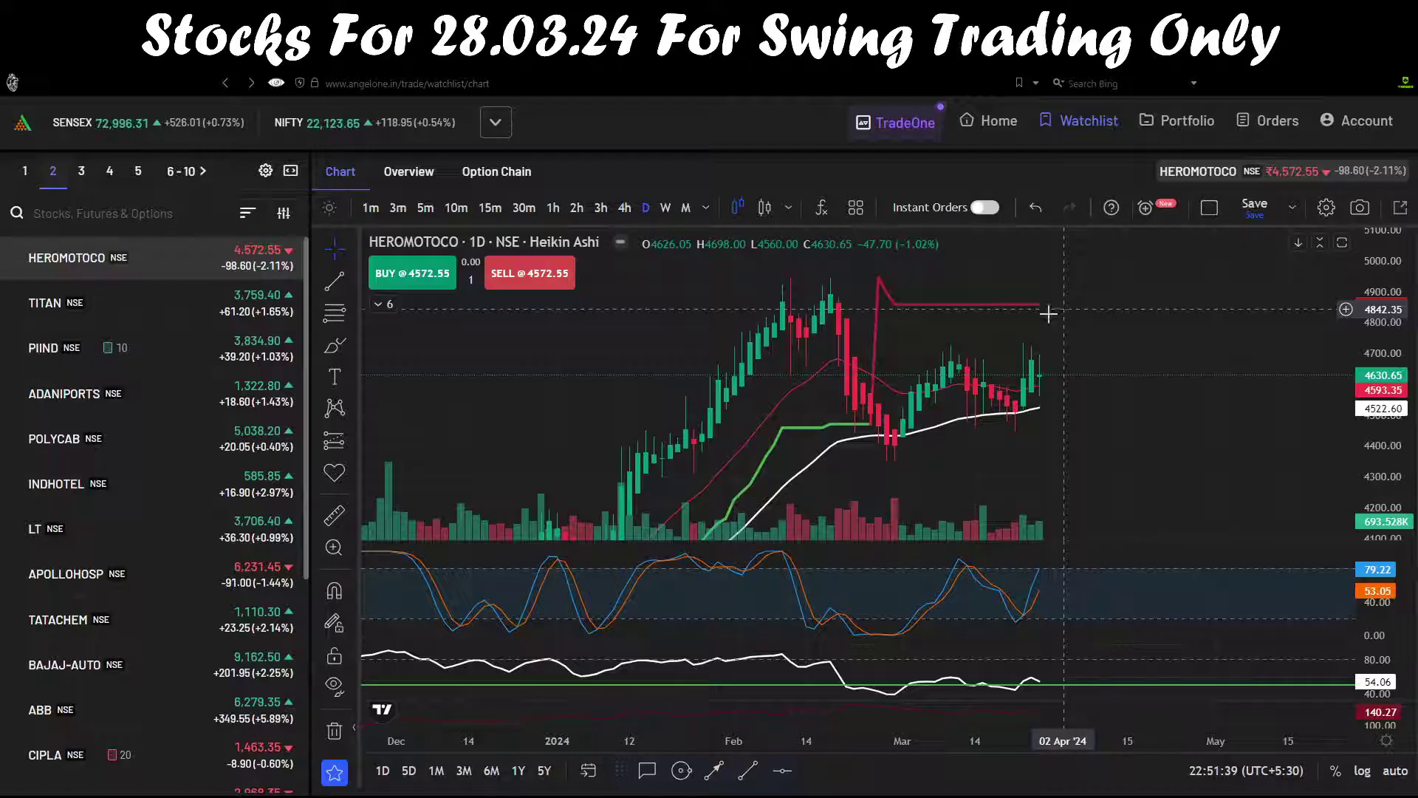
scroll(878, 378, down, 3)
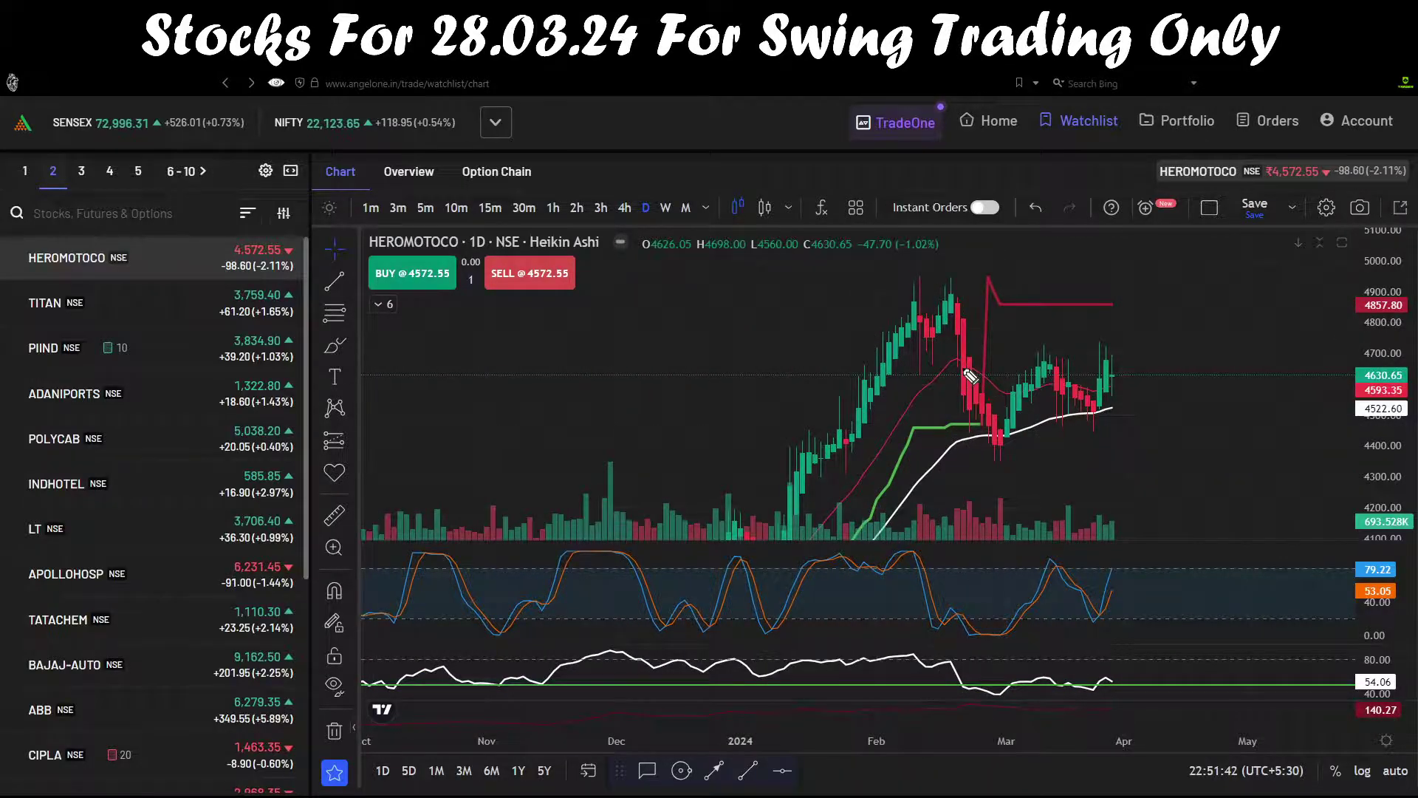
mouse_move(962, 366)
mouse_down()
mouse_move(1042, 358)
mouse_move(1058, 381)
mouse_move(1115, 354)
mouse_move(964, 350)
mouse_up()
Open the TATACHEM chart from the watchlist and hide its SuperTrend indicator
mouse_move(63, 553)
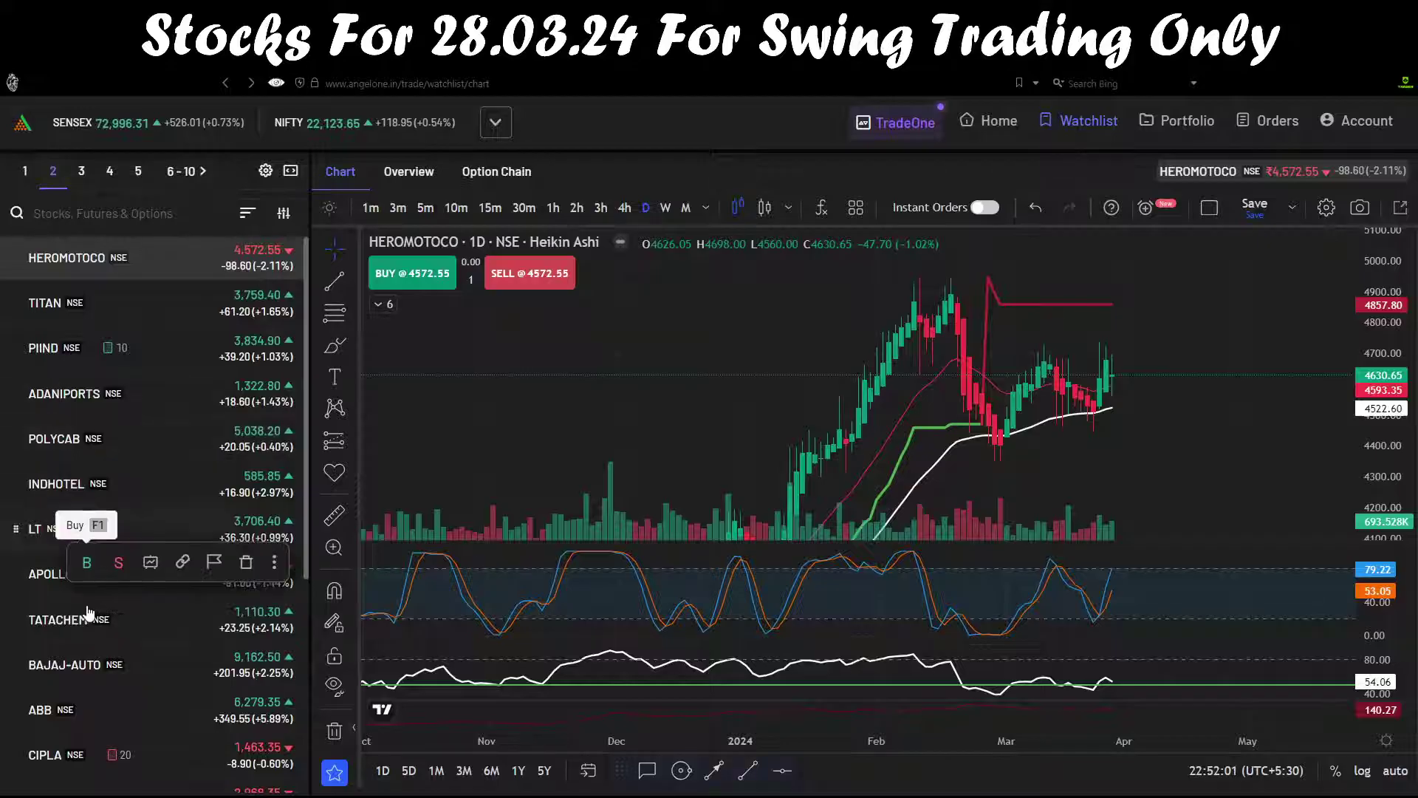
scroll(87, 613, down, 2)
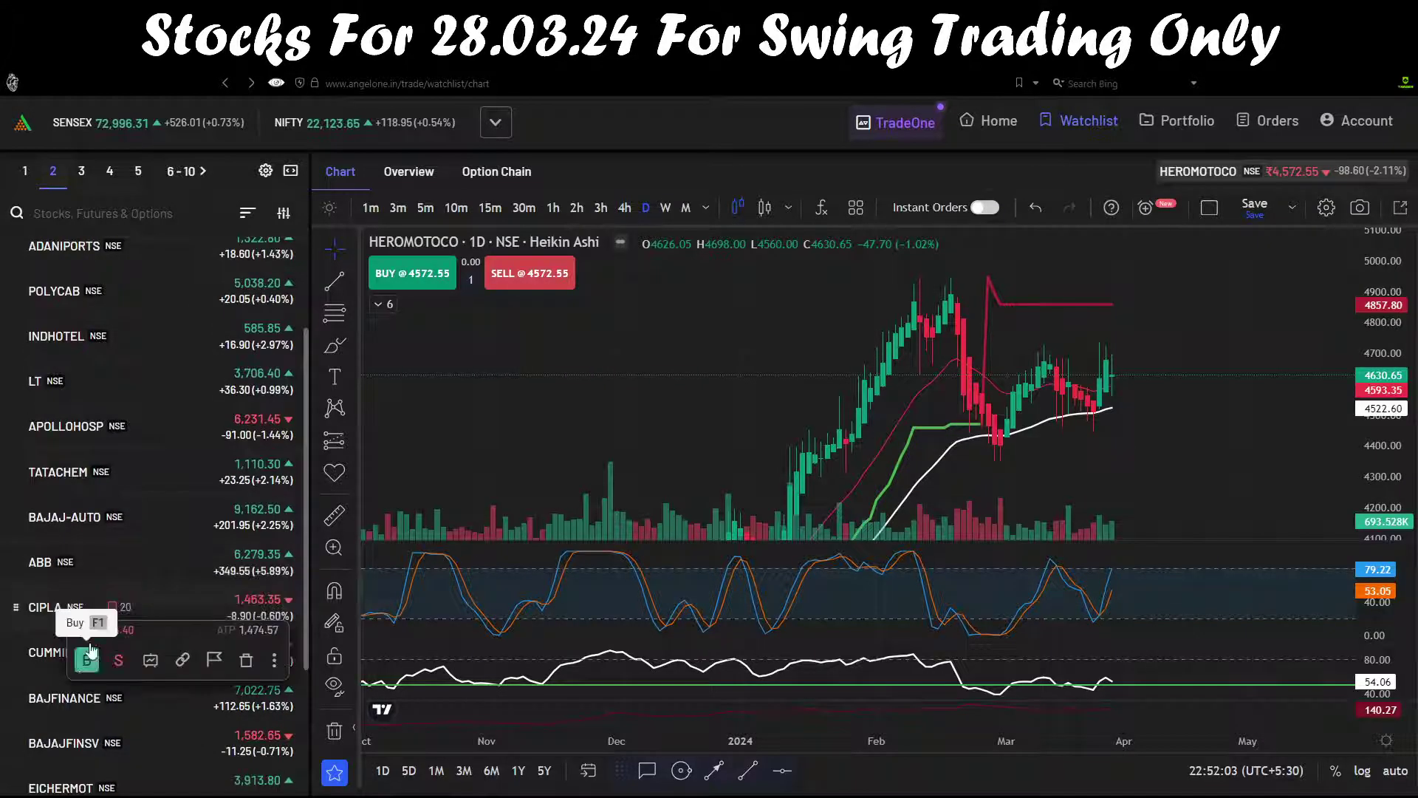
click(81, 481)
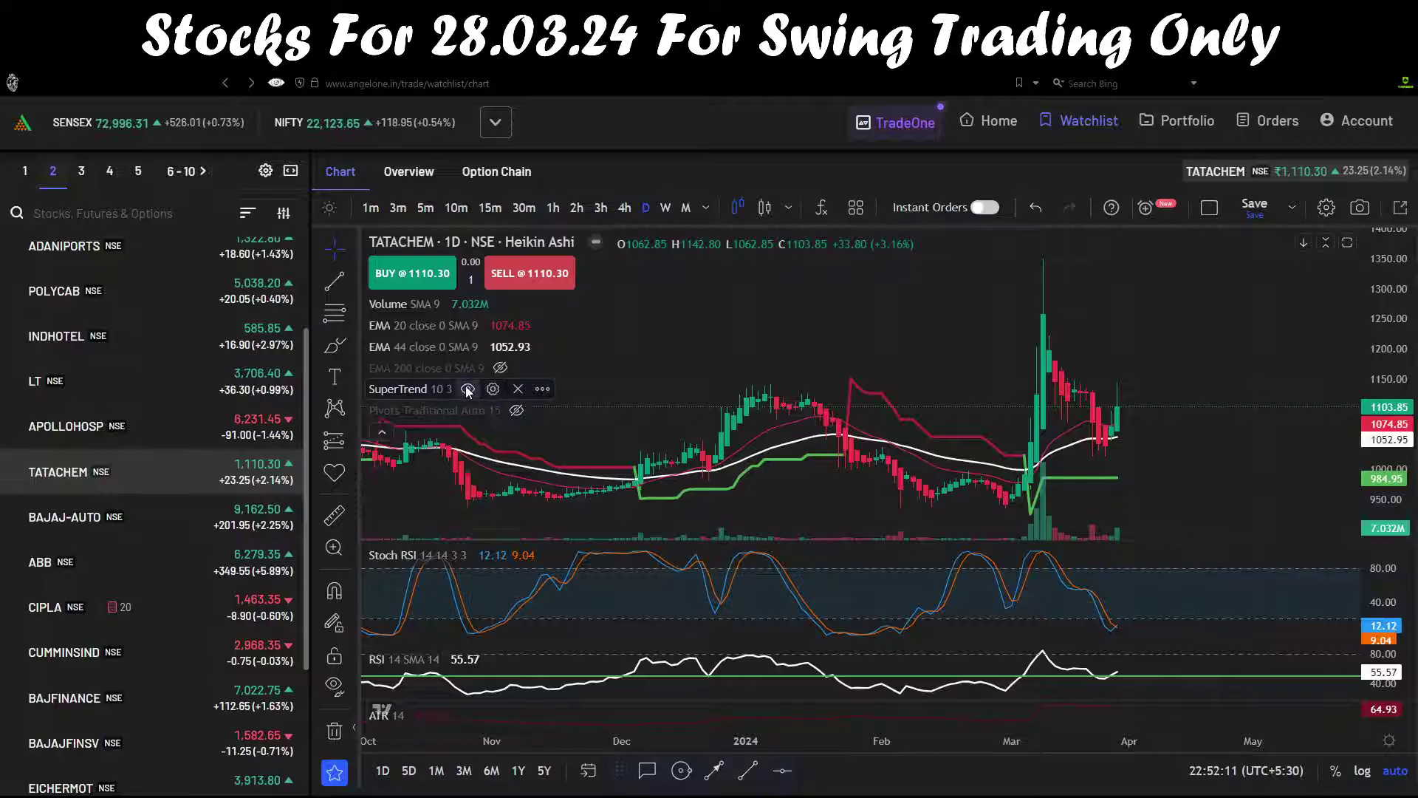
click(467, 389)
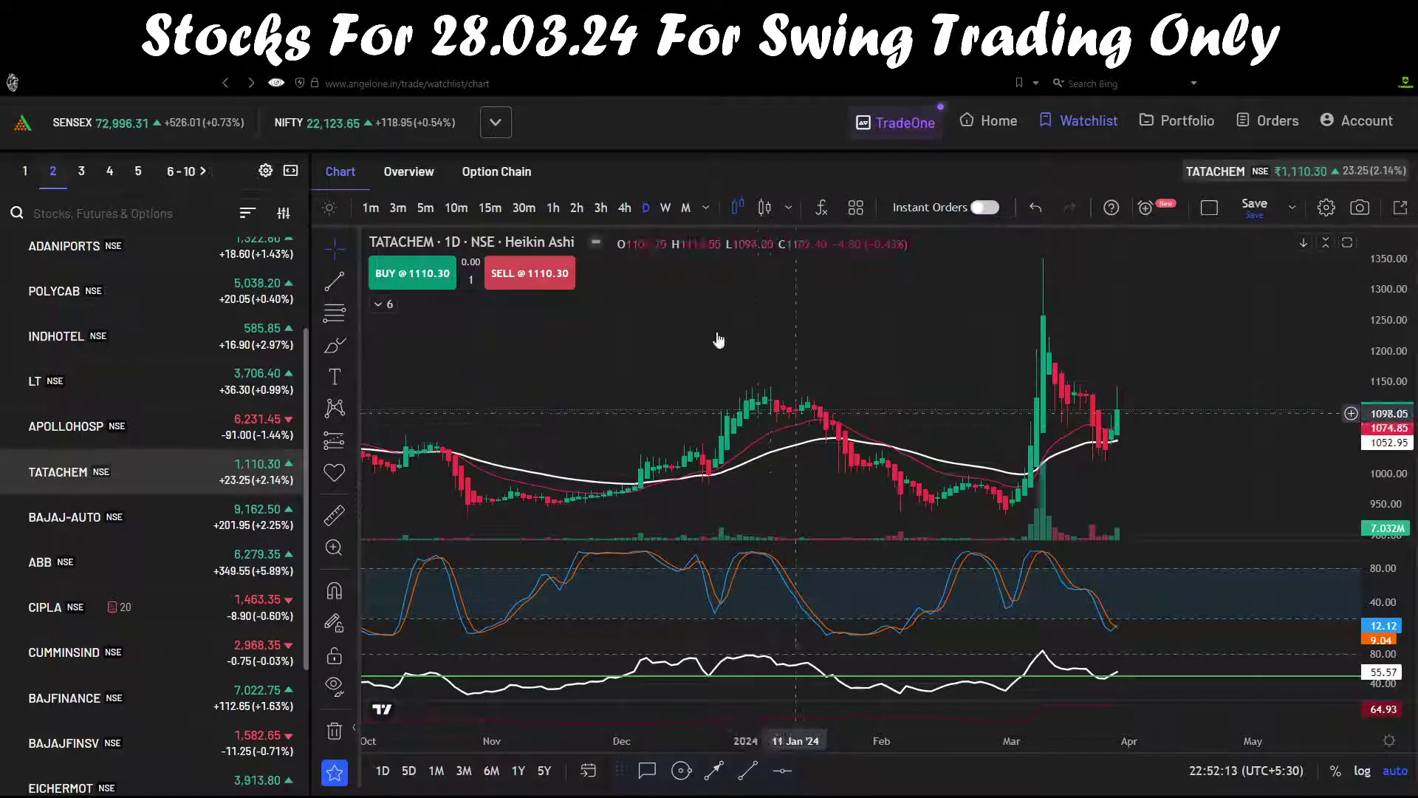
Show TATACHEM on the 4-hour timeframe, mark the price above the moving averages and the Stoch RSI and RSI upturns, and clear the annotations
click(624, 207)
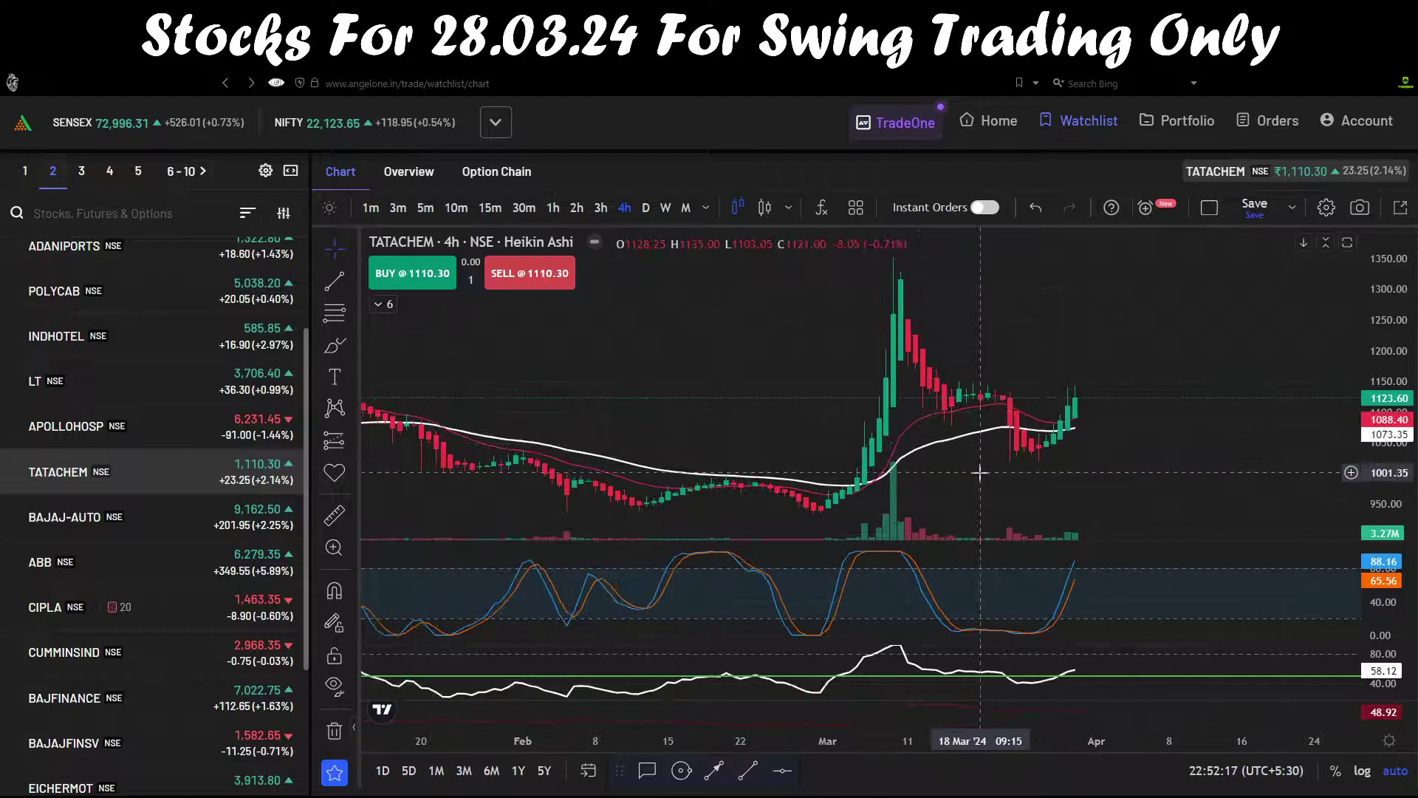
mouse_move(1084, 419)
mouse_down()
mouse_move(1123, 394)
mouse_move(1091, 441)
mouse_move(1135, 411)
mouse_up()
drag(1023, 638, 1094, 583)
drag(1034, 687, 1108, 664)
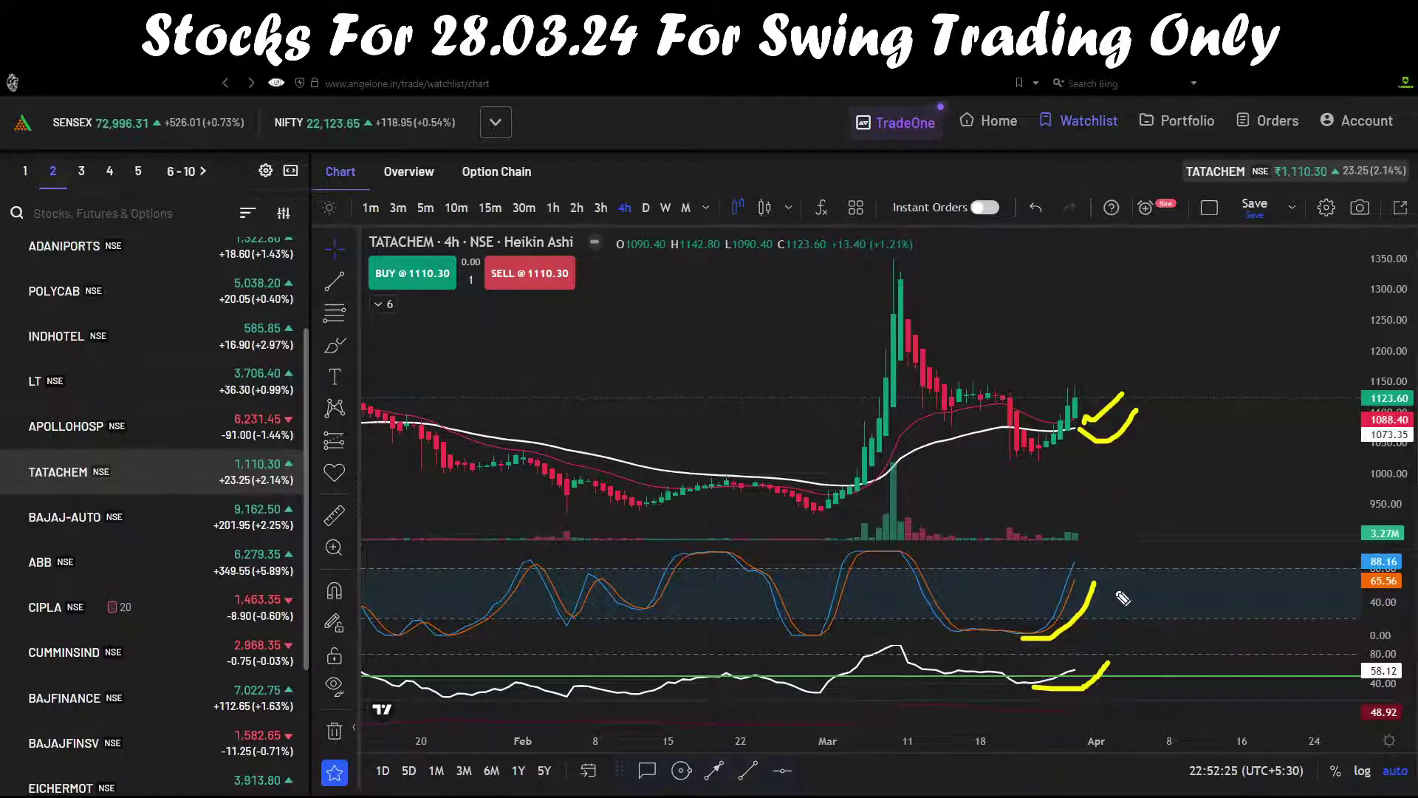
key(Escape)
Show TATACHEM on the daily timeframe, mark the moving-average support and projected Stoch RSI and RSI upturns, and clear the annotations
click(647, 209)
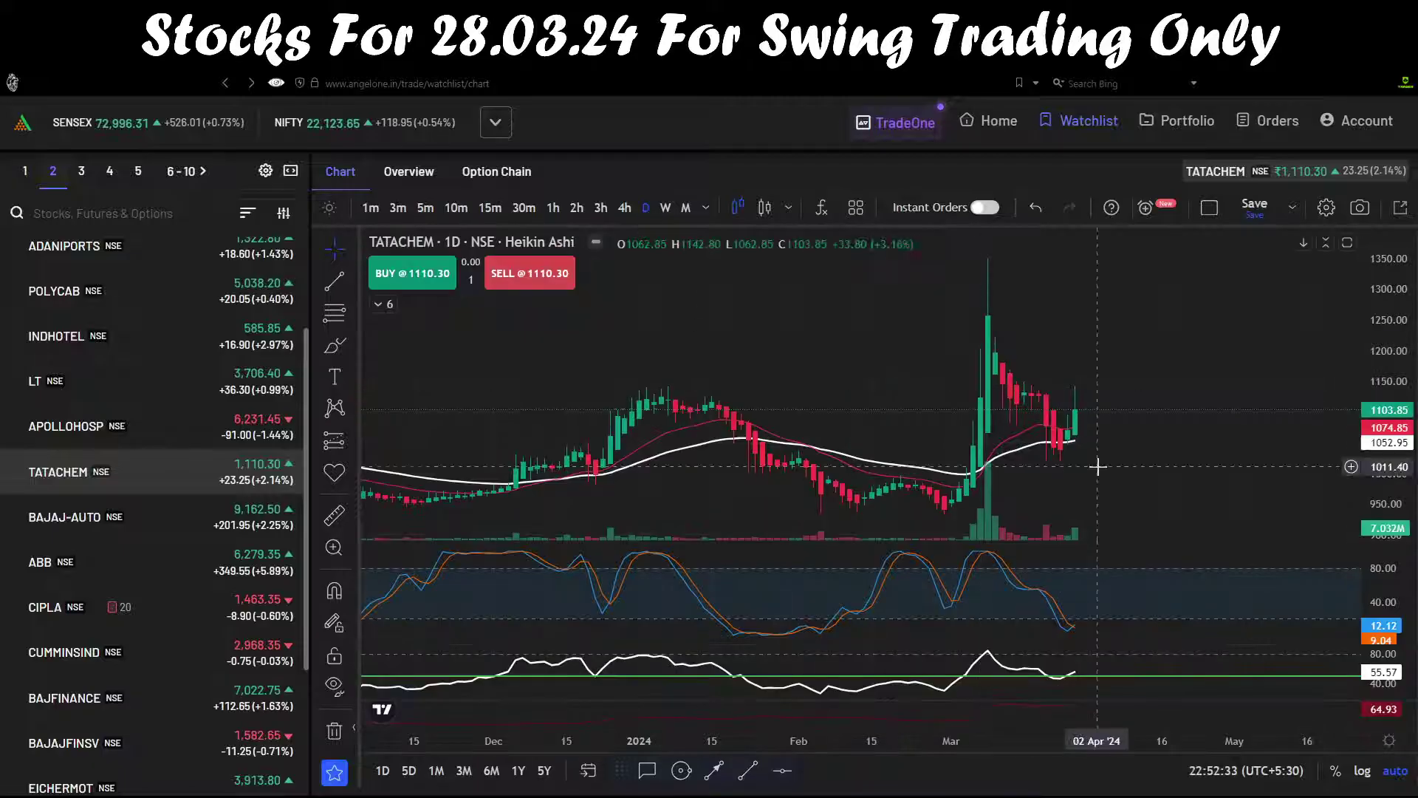
key(ctrl+2)
mouse_move(1080, 429)
mouse_down()
mouse_move(1110, 405)
mouse_move(1109, 432)
mouse_up()
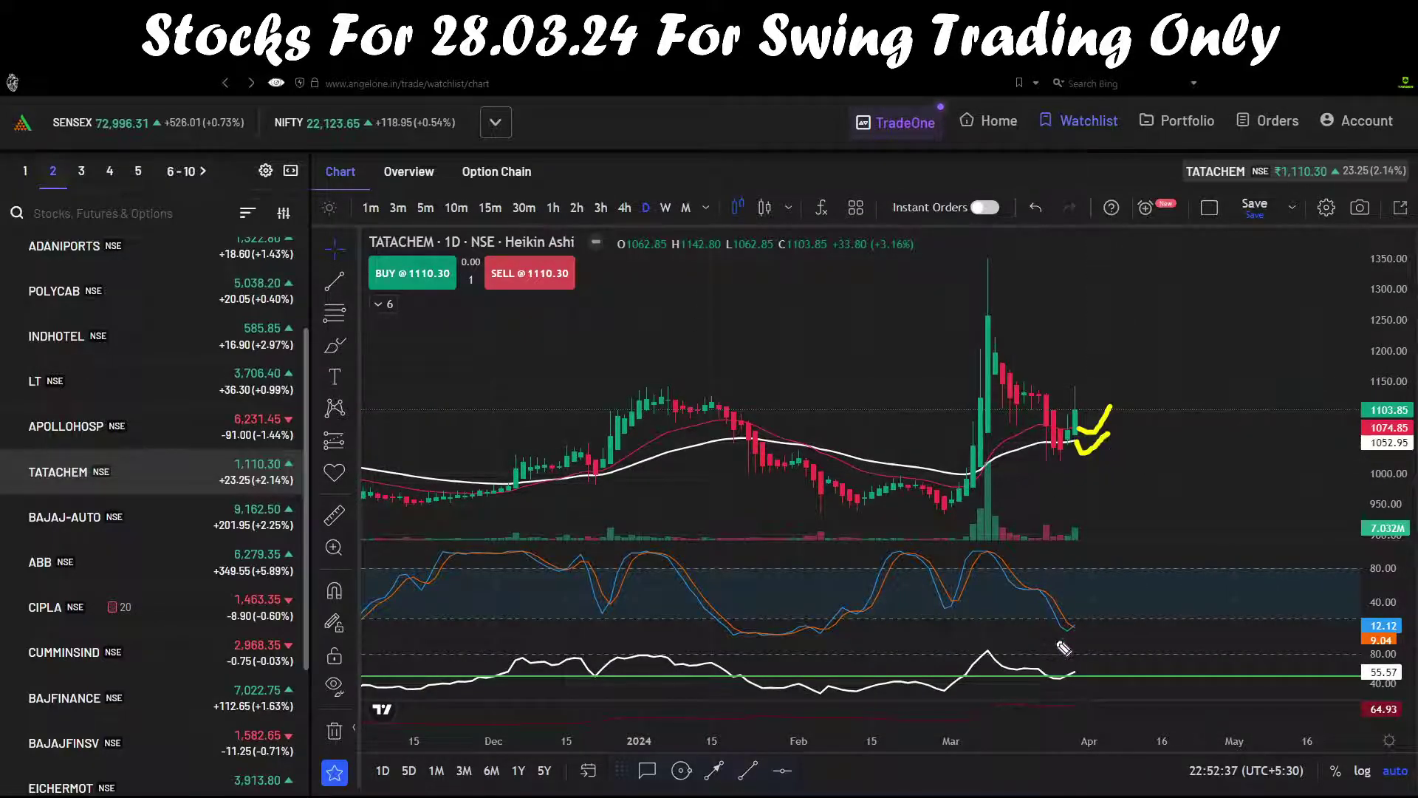
mouse_move(1049, 629)
mouse_down()
mouse_move(1091, 630)
mouse_move(1118, 568)
mouse_up()
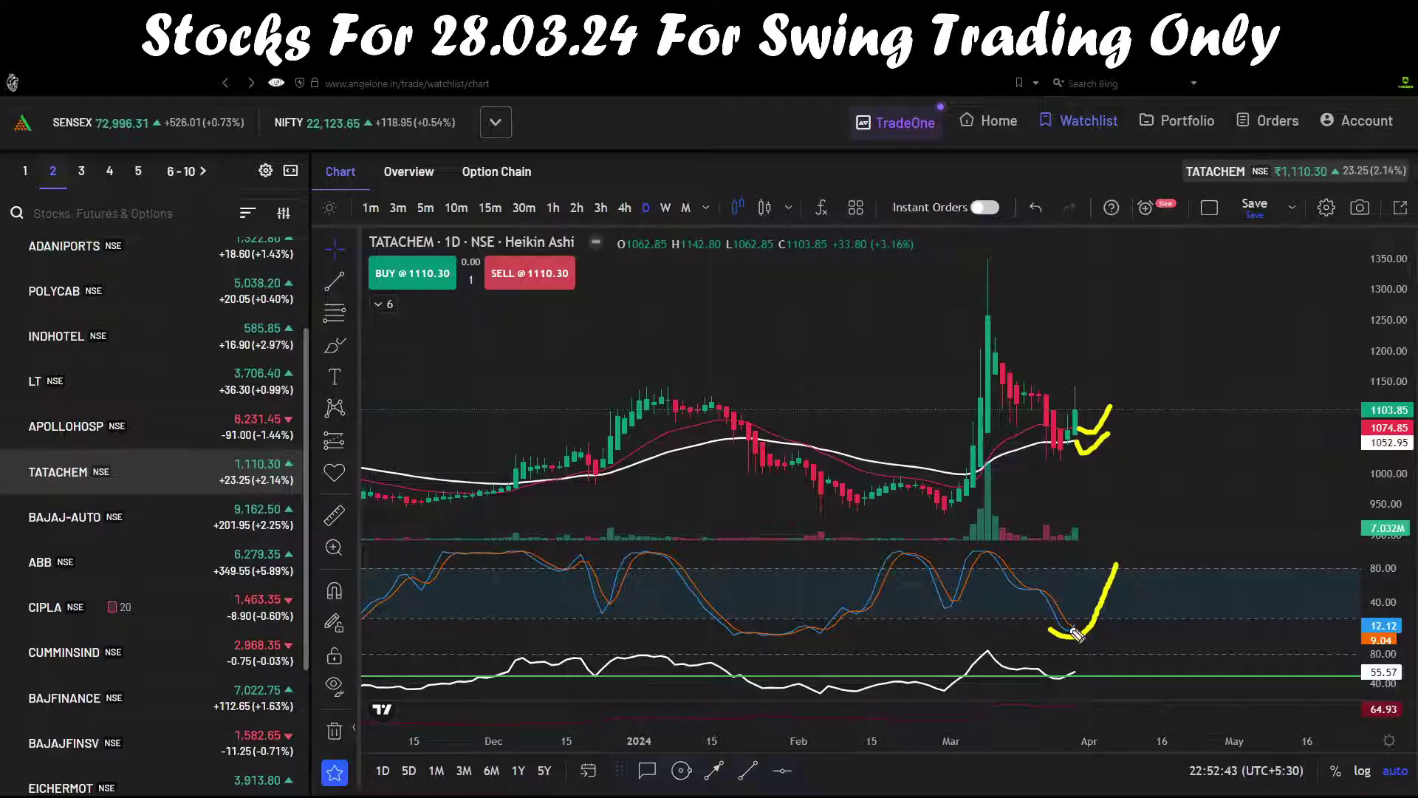
mouse_move(1192, 581)
mouse_down()
mouse_move(1209, 621)
mouse_move(1243, 591)
mouse_up()
drag(1039, 685, 1106, 664)
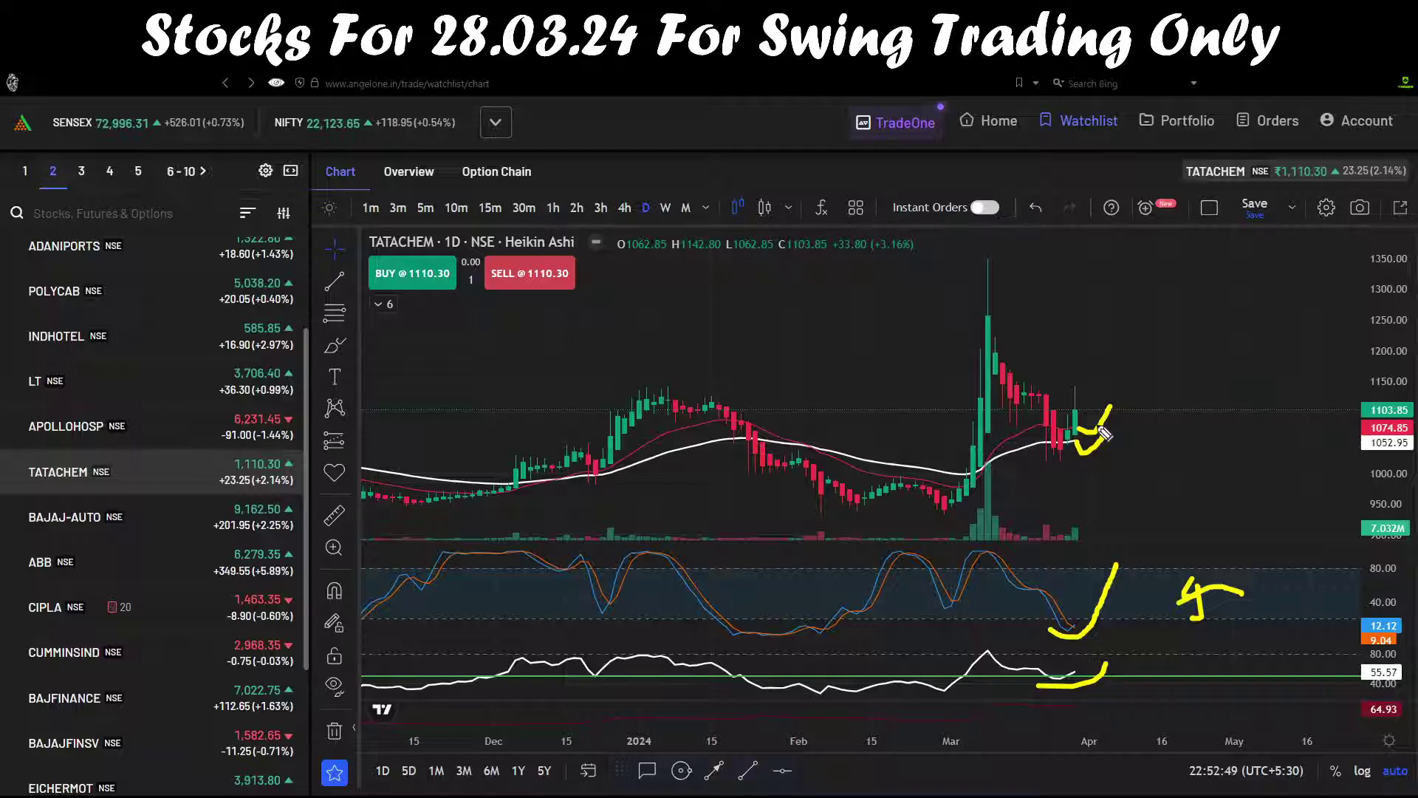
mouse_move(1079, 463)
mouse_down()
mouse_move(1087, 484)
mouse_move(1114, 460)
mouse_up()
mouse_move(1099, 659)
mouse_down()
mouse_move(1105, 672)
mouse_move(1152, 641)
mouse_up()
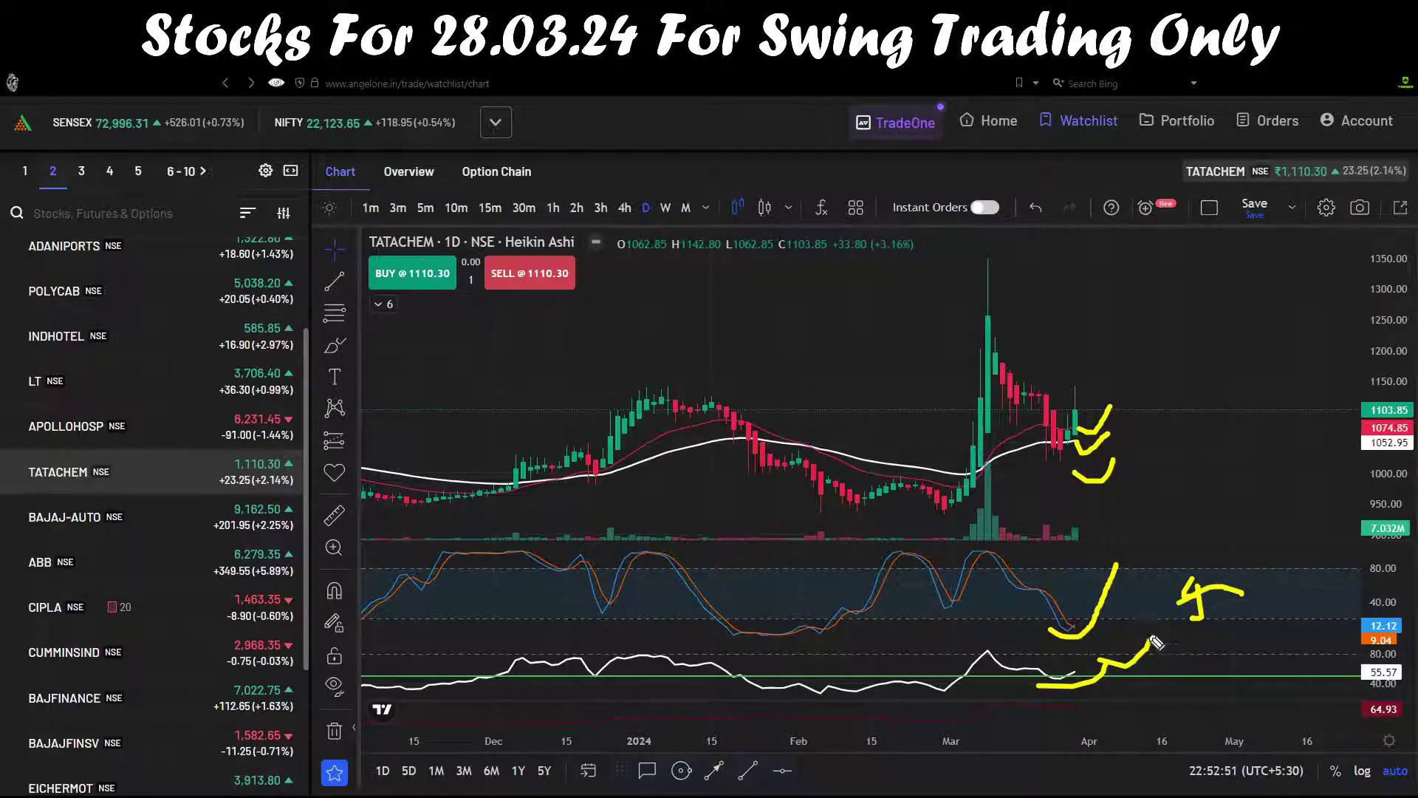
key(Escape)
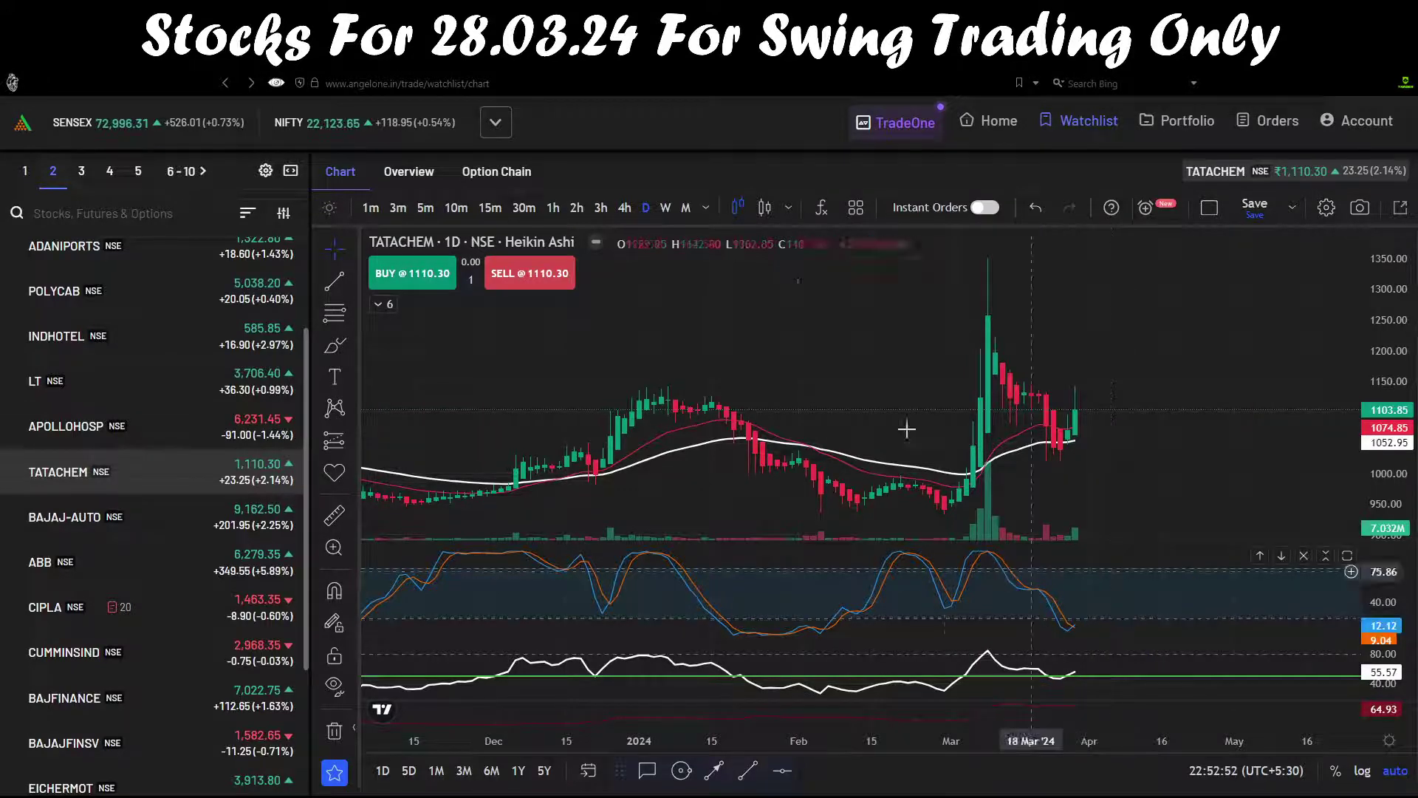
Show TATACHEM on the monthly timeframe, tick both moving averages, underline the Stoch RSI and RSI upturns, and clear the annotations
click(685, 209)
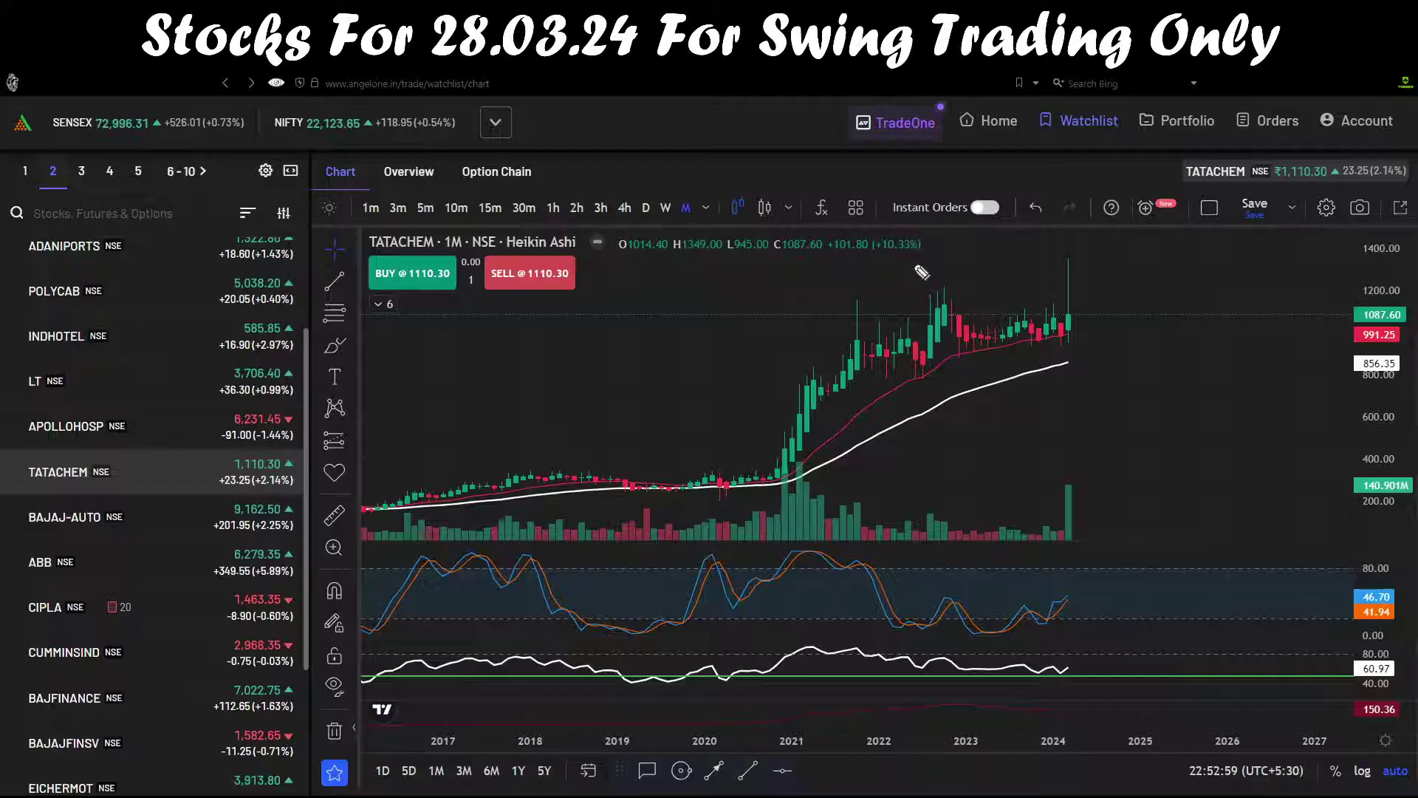
drag(1066, 340, 1101, 320)
drag(1068, 374, 1102, 357)
drag(1033, 632, 1093, 606)
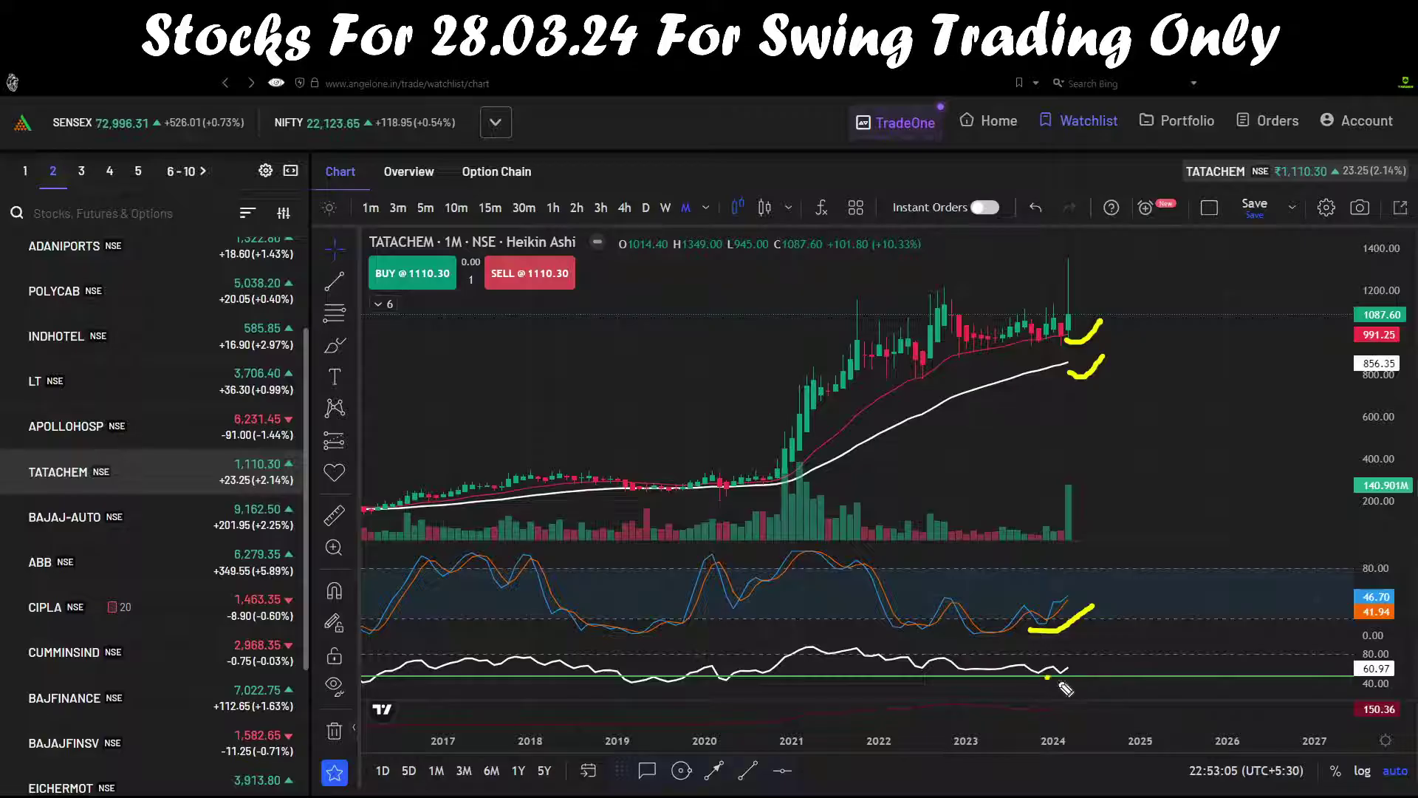
drag(1061, 683, 1087, 662)
key(Escape)
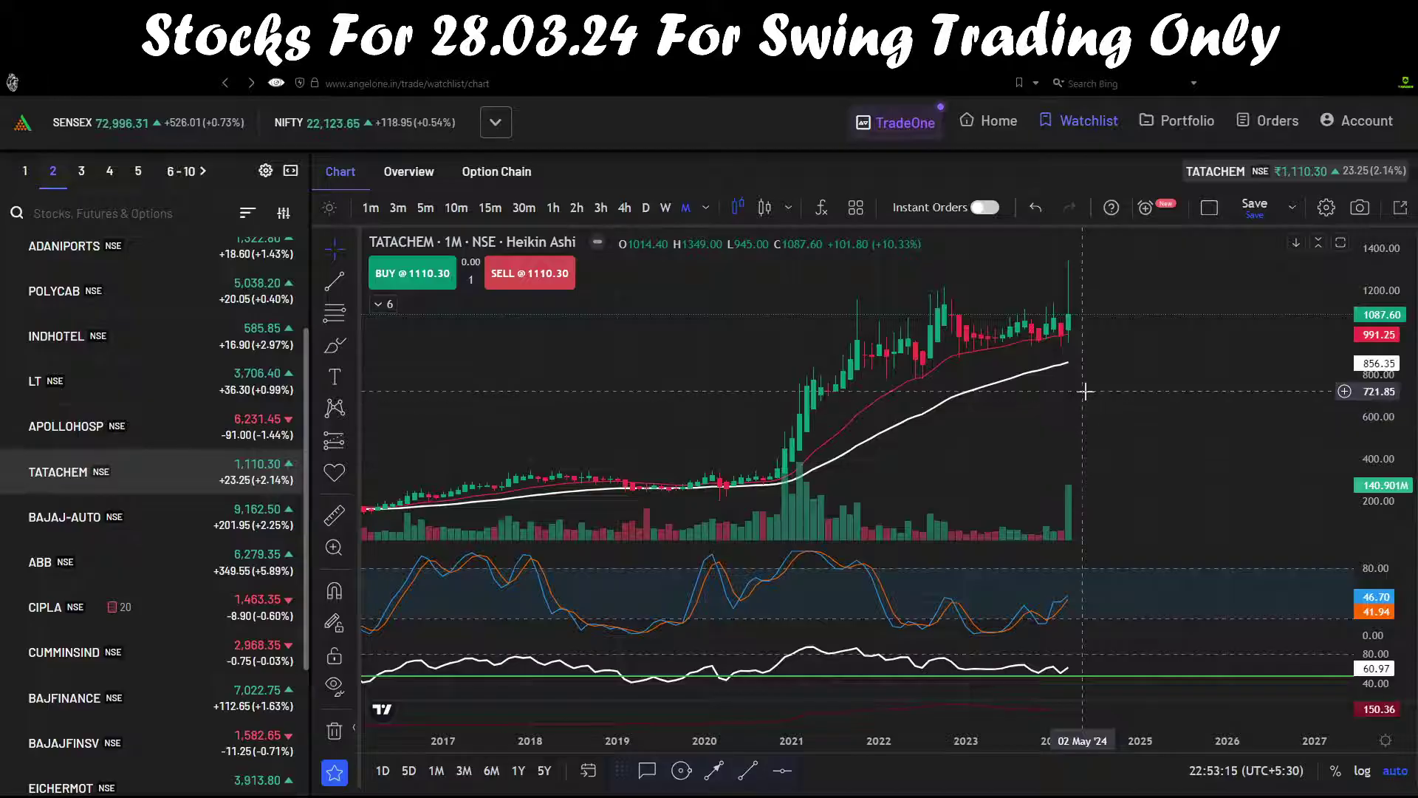
Mark the latest tall volume bar on the monthly TATACHEM chart and clear the annotation
scroll(1085, 392, down, 1)
scroll(1085, 391, down, 1)
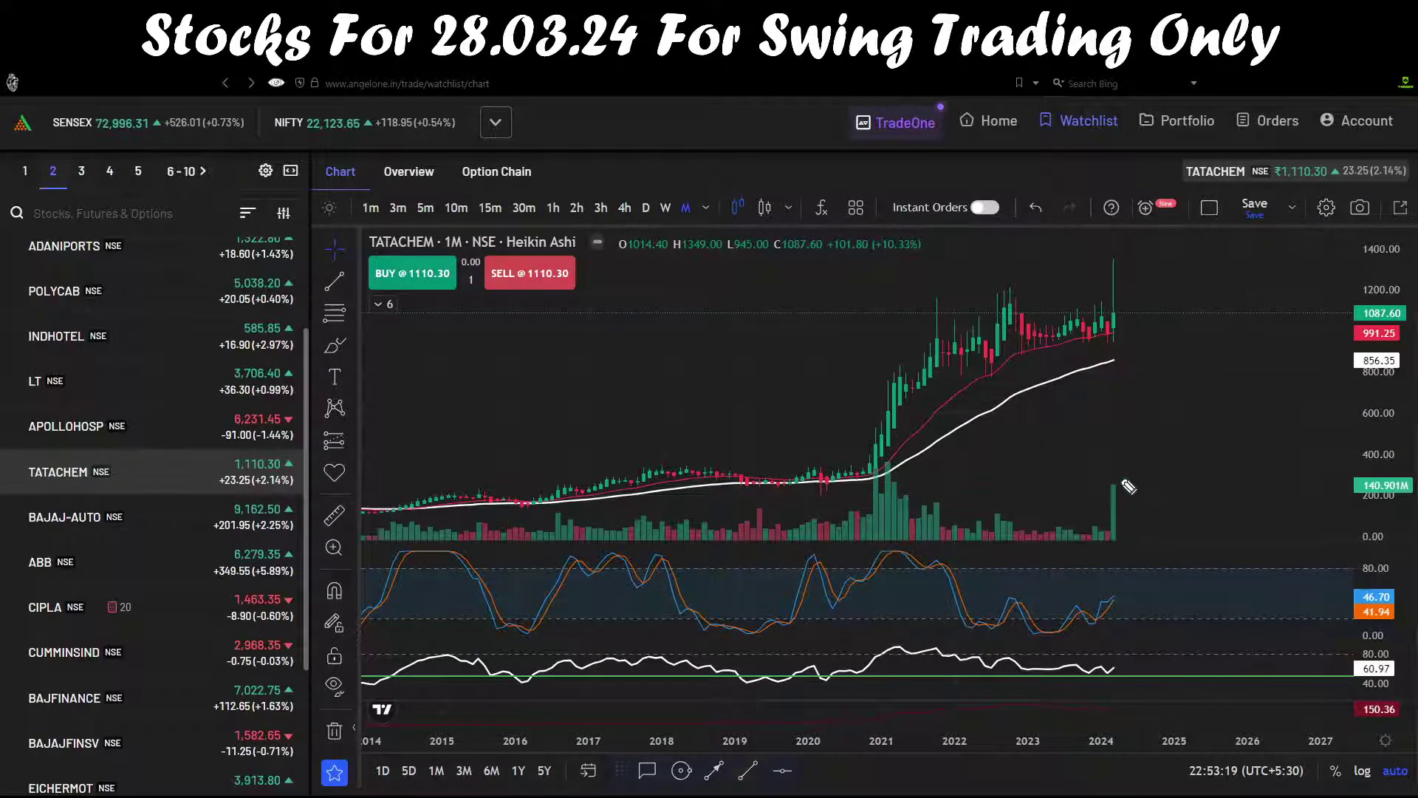
mouse_move(1127, 477)
mouse_down()
mouse_move(1112, 473)
mouse_move(1113, 562)
mouse_move(1133, 465)
mouse_move(1089, 462)
mouse_up()
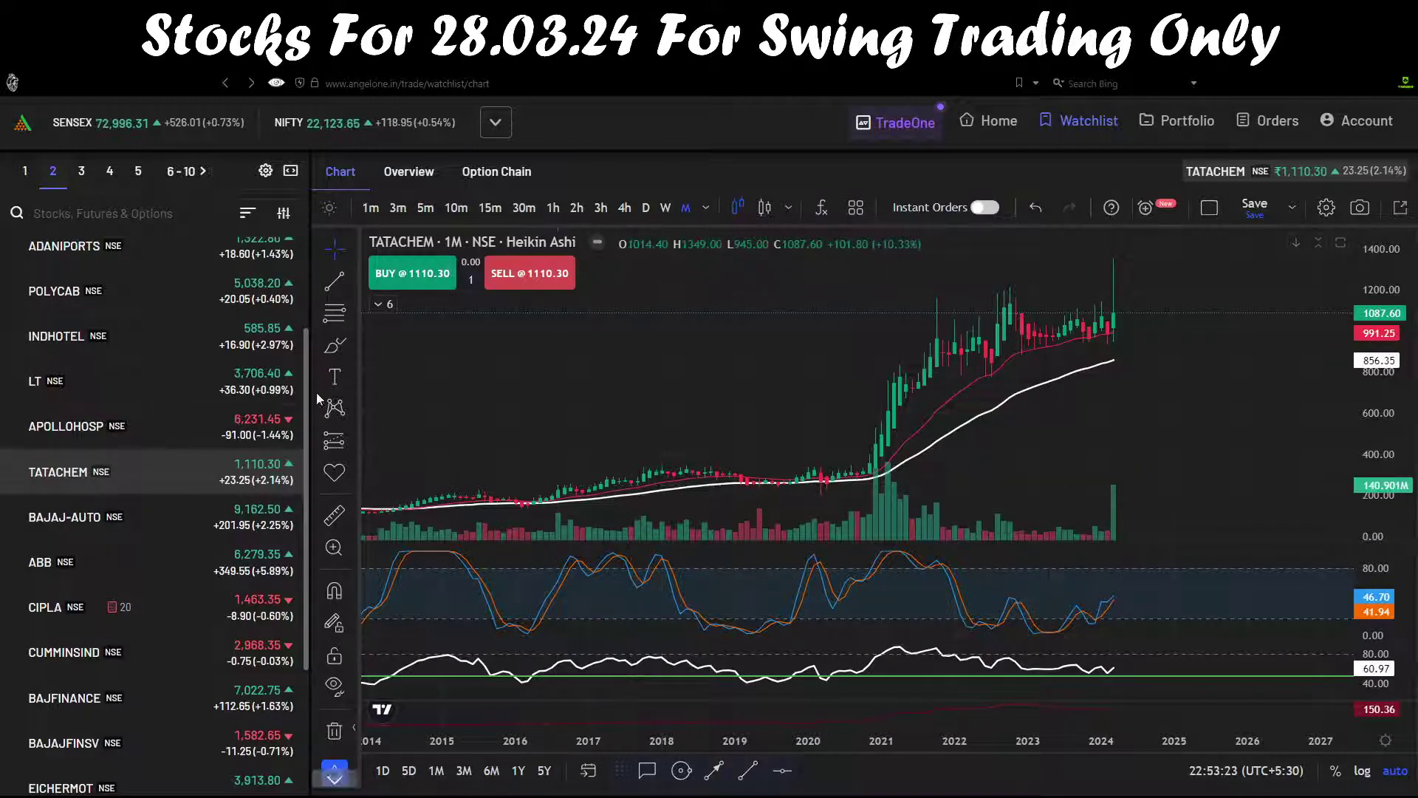
On the 15-minute TATACHEM chart, mark expected Stoch RSI and RSI upturns, the sell price and EMA 44 support with a handwritten note, and clear the annotations
mouse_move(155, 435)
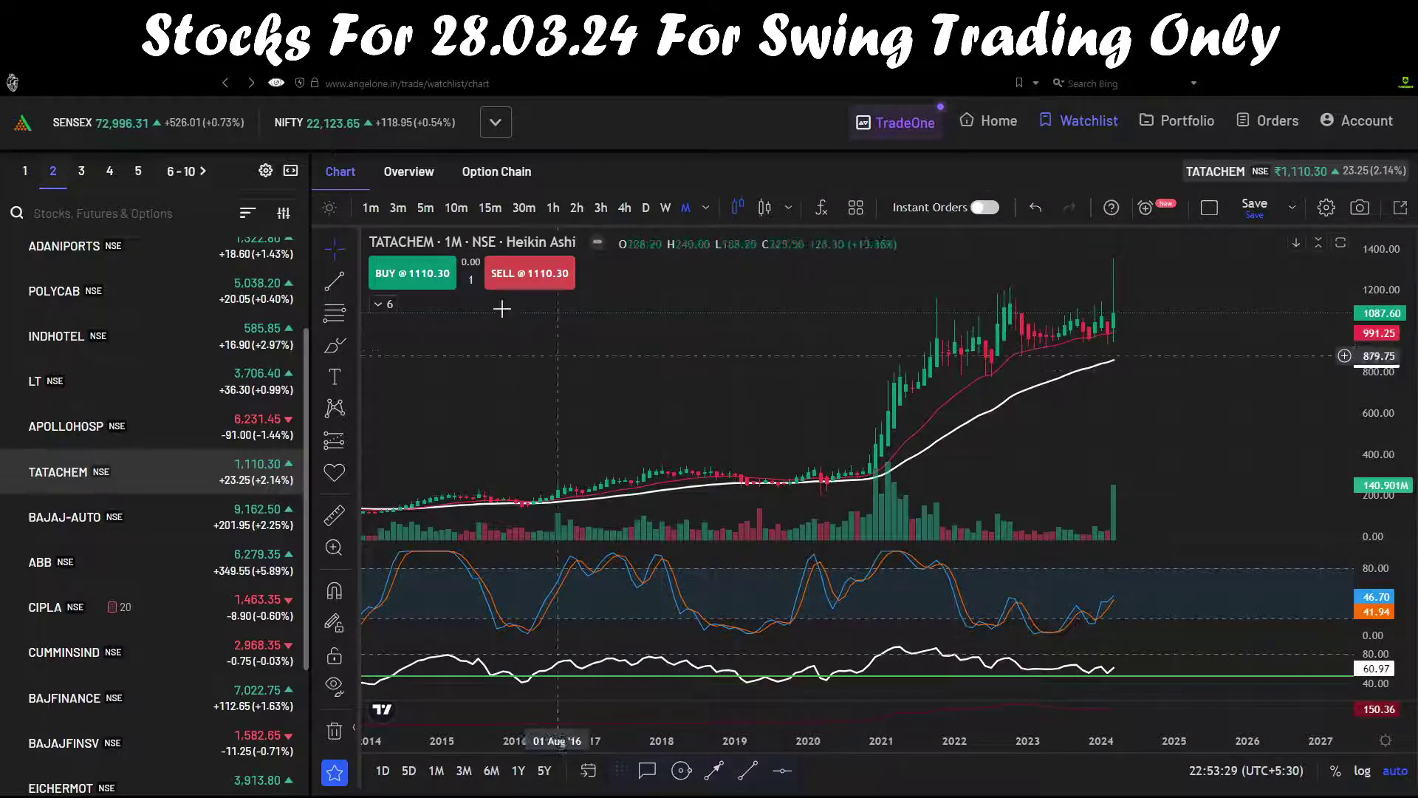
click(489, 211)
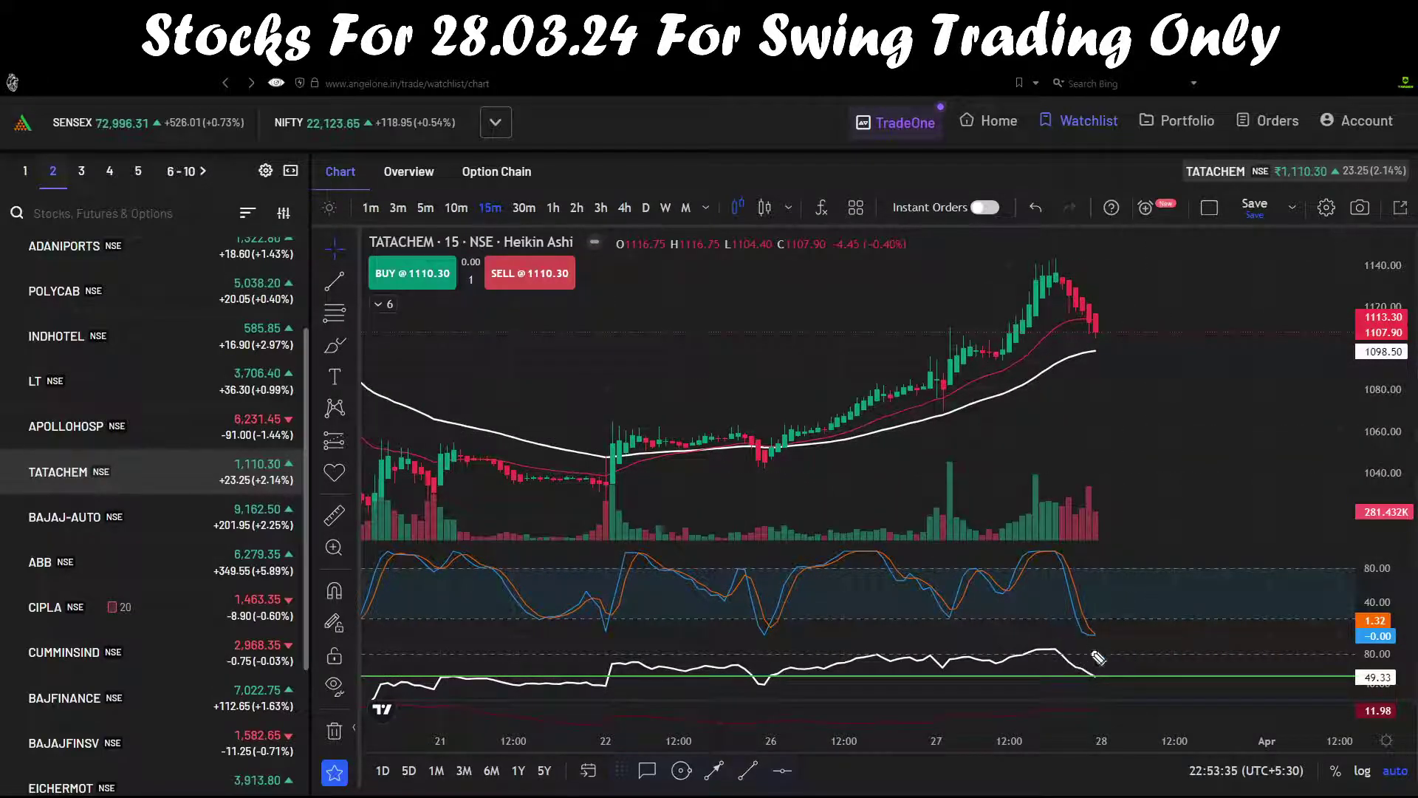
mouse_move(1099, 683)
mouse_down()
mouse_move(1121, 699)
mouse_move(1146, 677)
mouse_move(1127, 633)
mouse_move(1137, 613)
mouse_up()
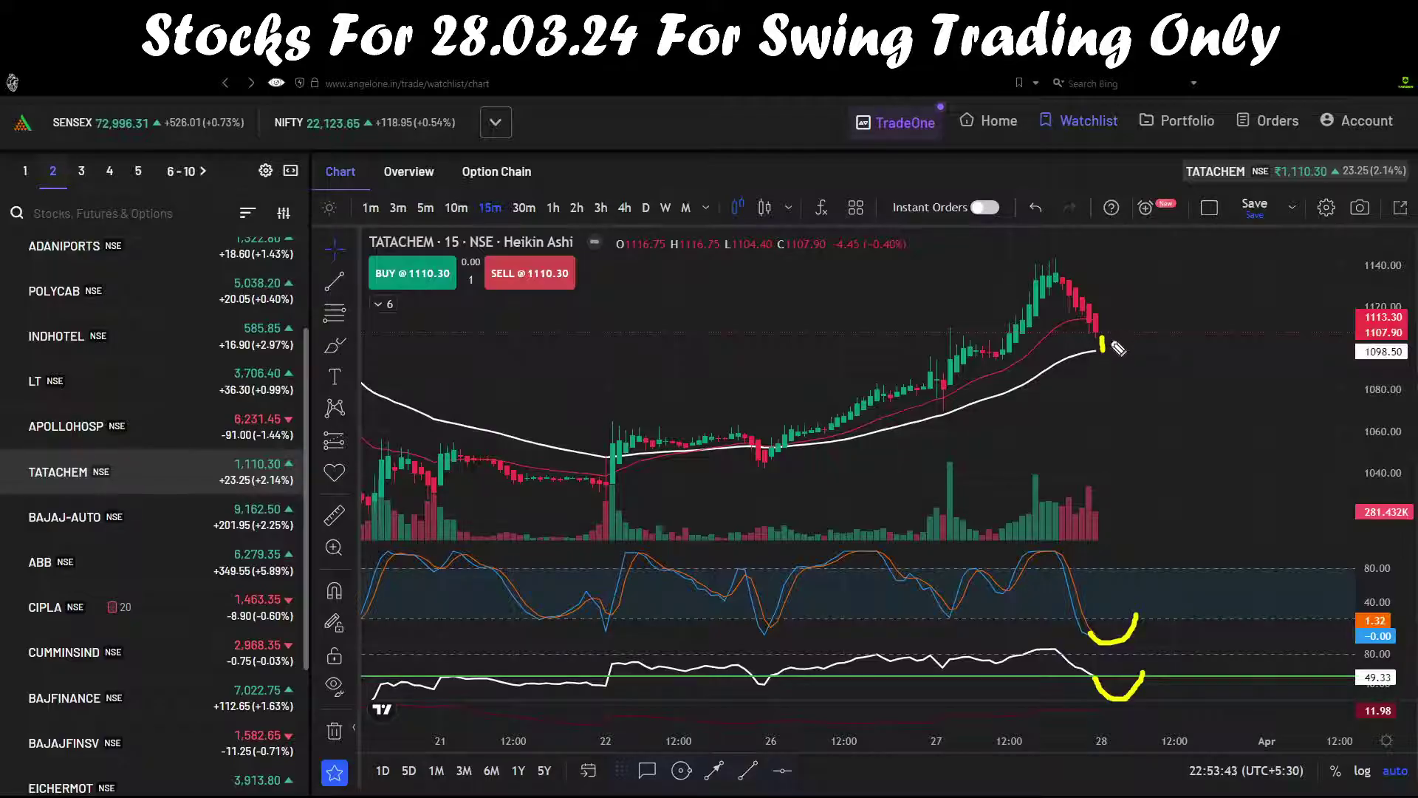
drag(1112, 340, 1117, 336)
mouse_move(581, 284)
mouse_down()
mouse_move(533, 257)
mouse_move(572, 287)
mouse_up()
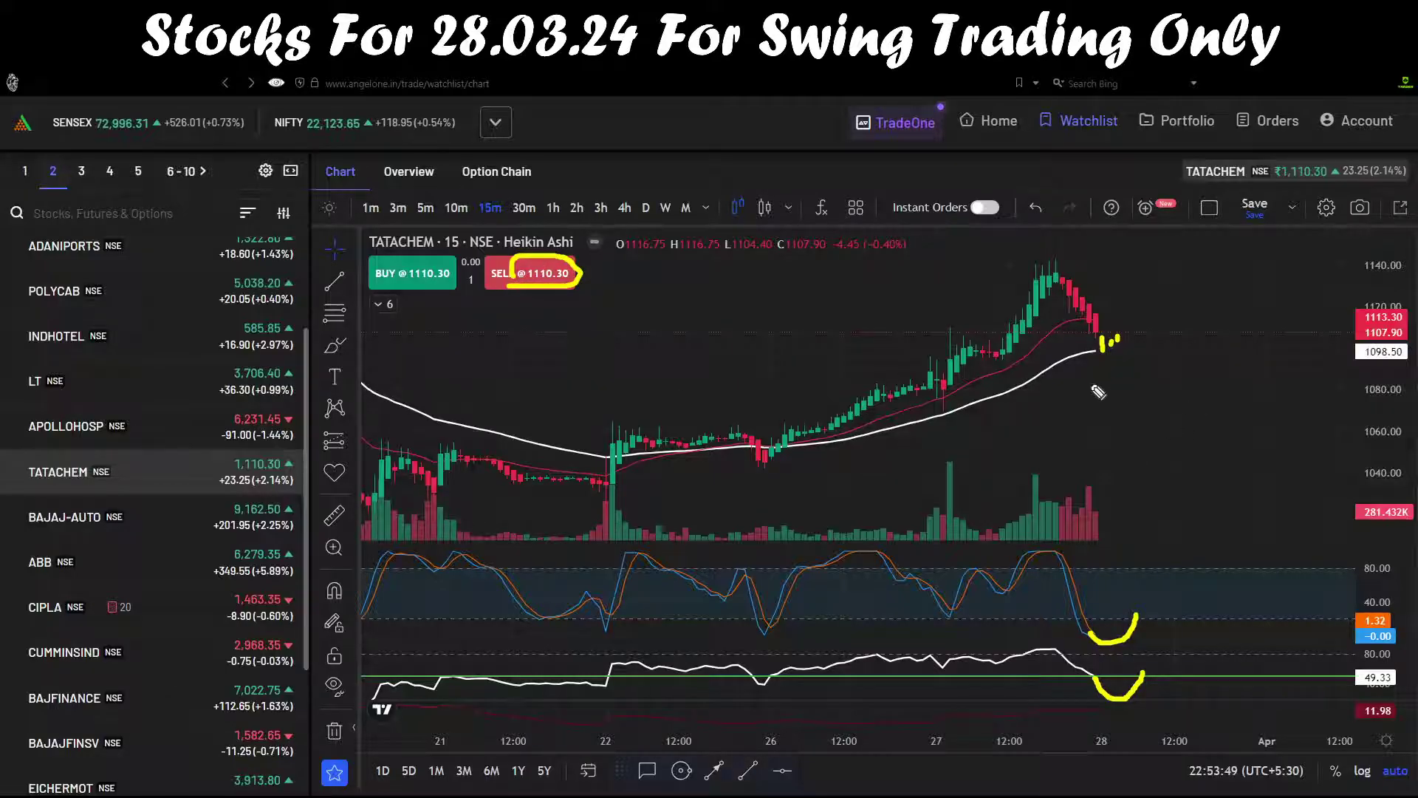
drag(1100, 352, 1357, 361)
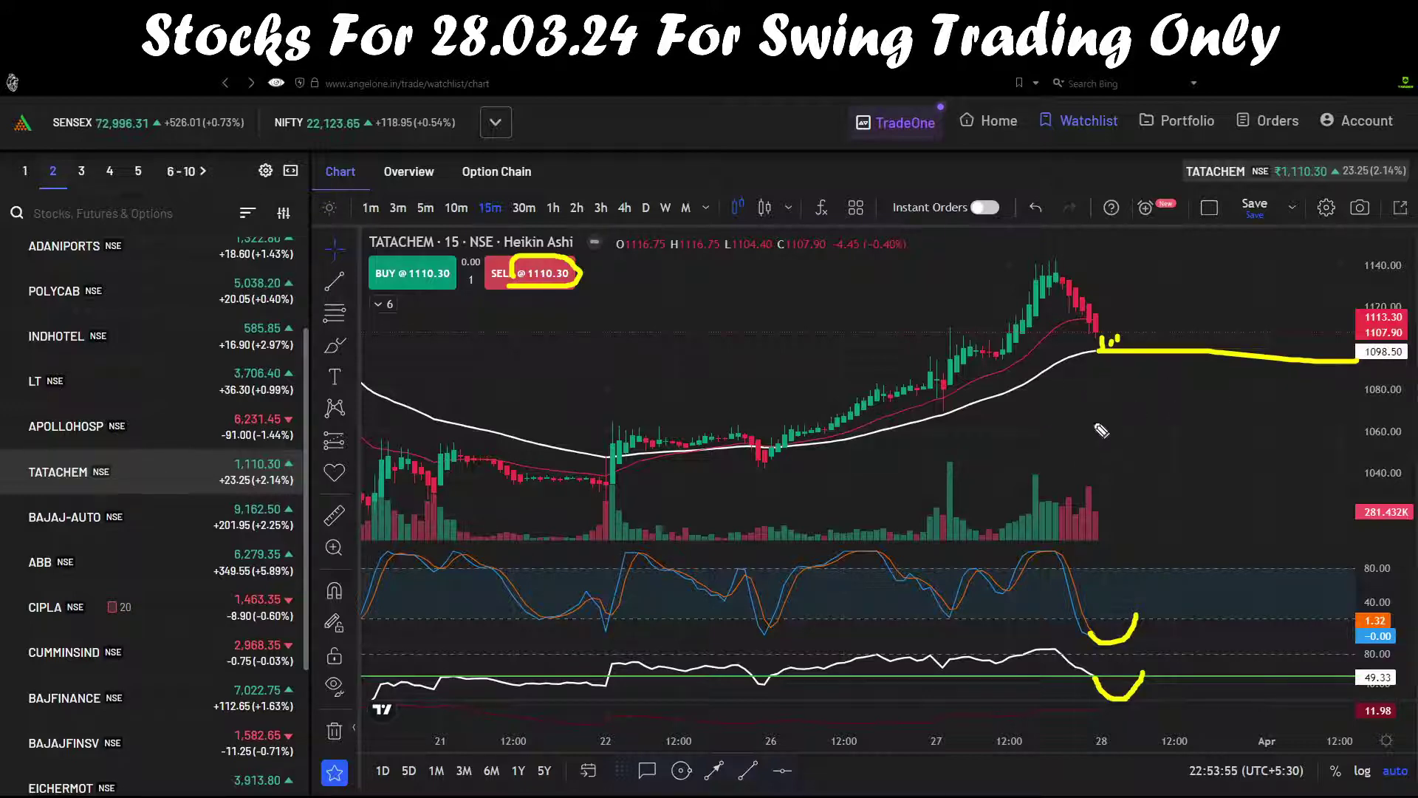
mouse_move(1215, 407)
mouse_down()
mouse_move(1222, 475)
mouse_move(1212, 469)
mouse_move(1232, 384)
mouse_move(1299, 443)
mouse_up()
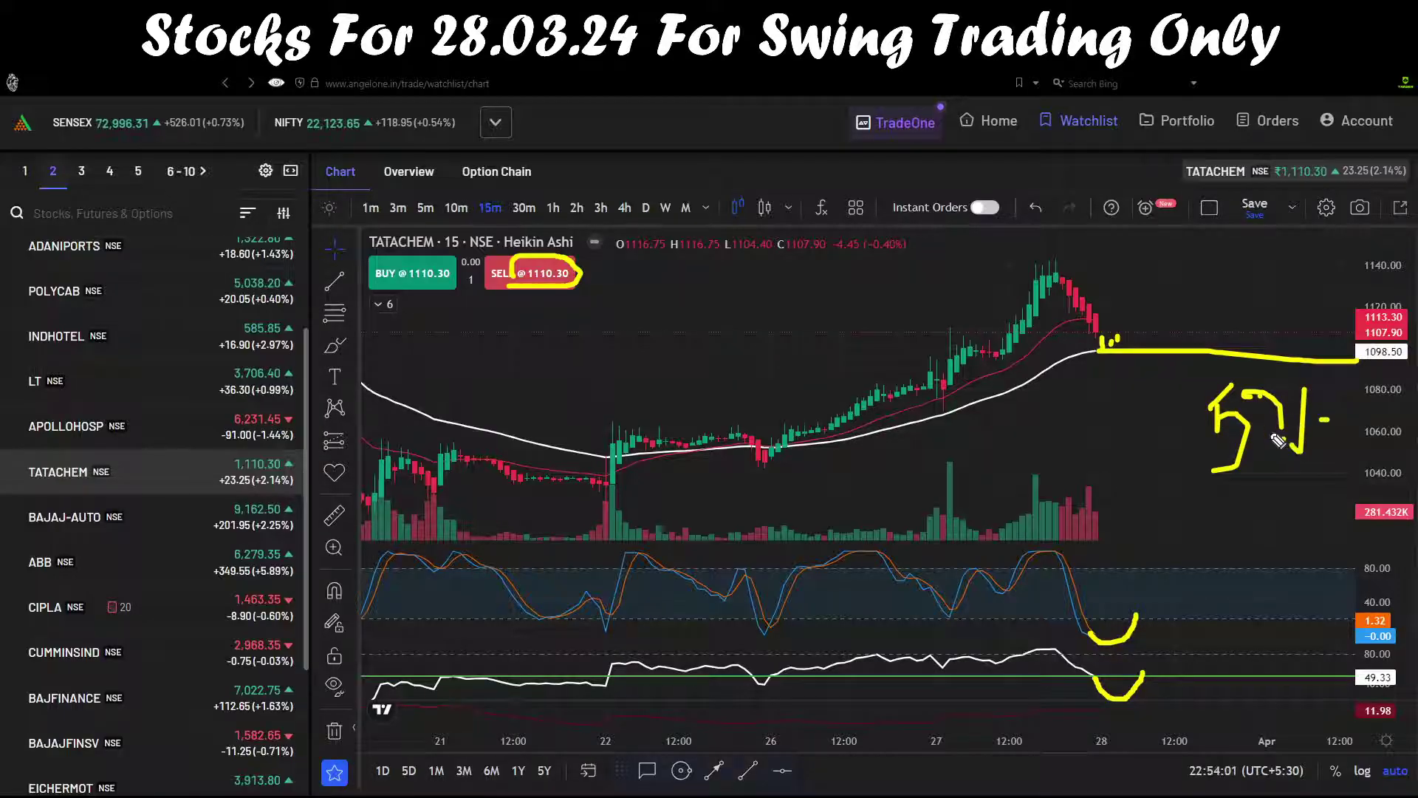
key(Escape)
On the 30-minute TATACHEM chart, mark projected Stoch RSI and RSI upturns, upcoming candles, the sell price and an upper price level, and clear the annotations
click(524, 210)
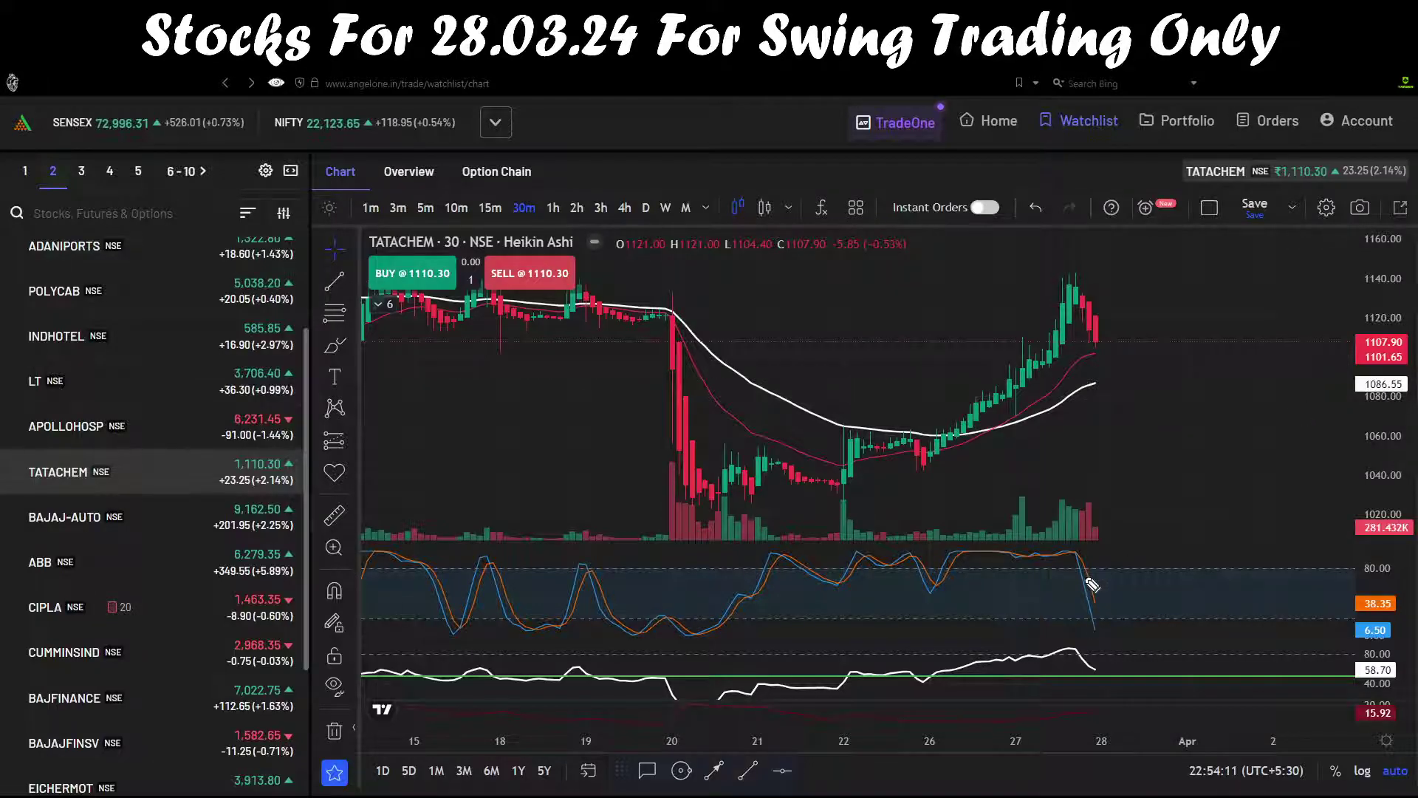
mouse_move(1086, 578)
mouse_down()
mouse_move(1141, 647)
mouse_move(1156, 619)
mouse_up()
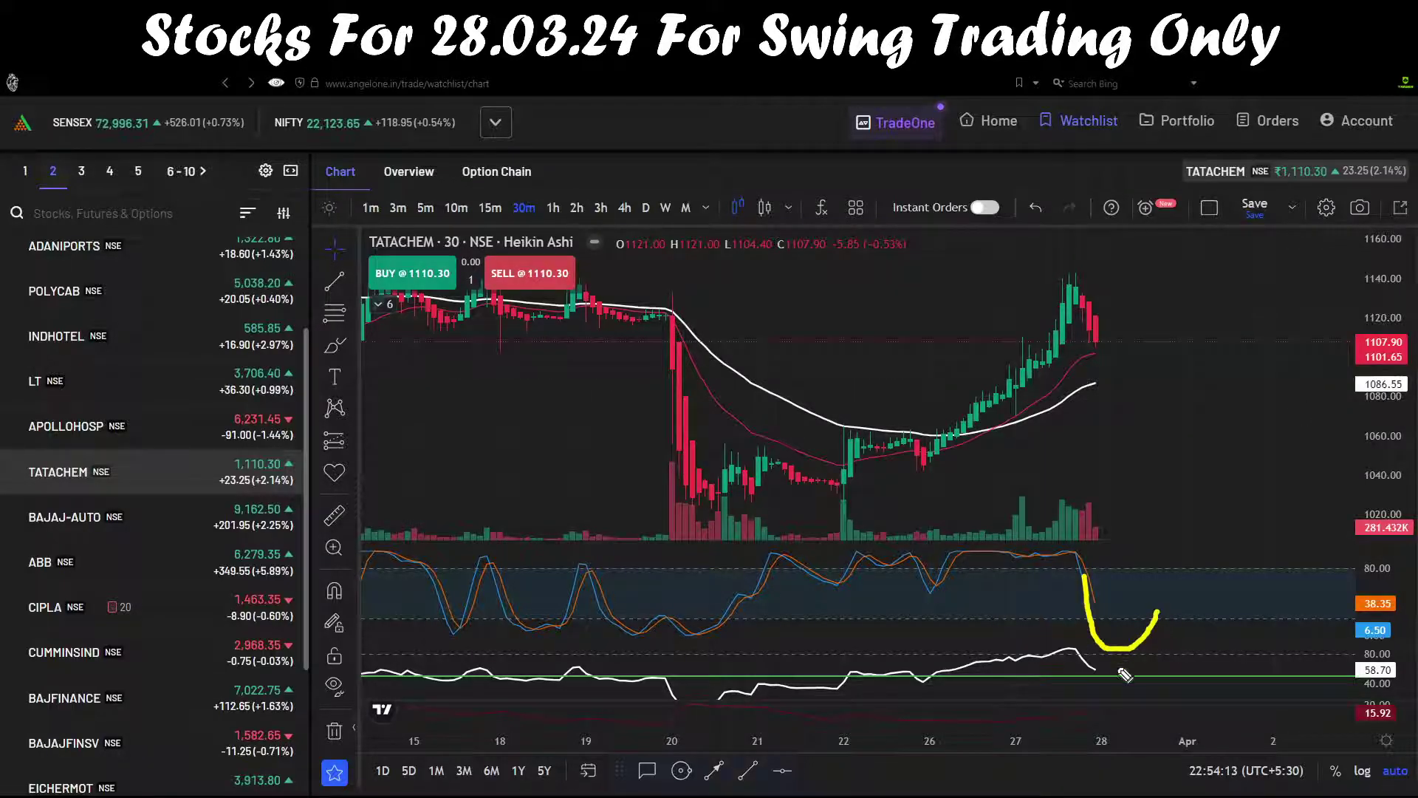
mouse_move(1095, 672)
mouse_down()
mouse_move(1146, 687)
mouse_move(1156, 664)
mouse_up()
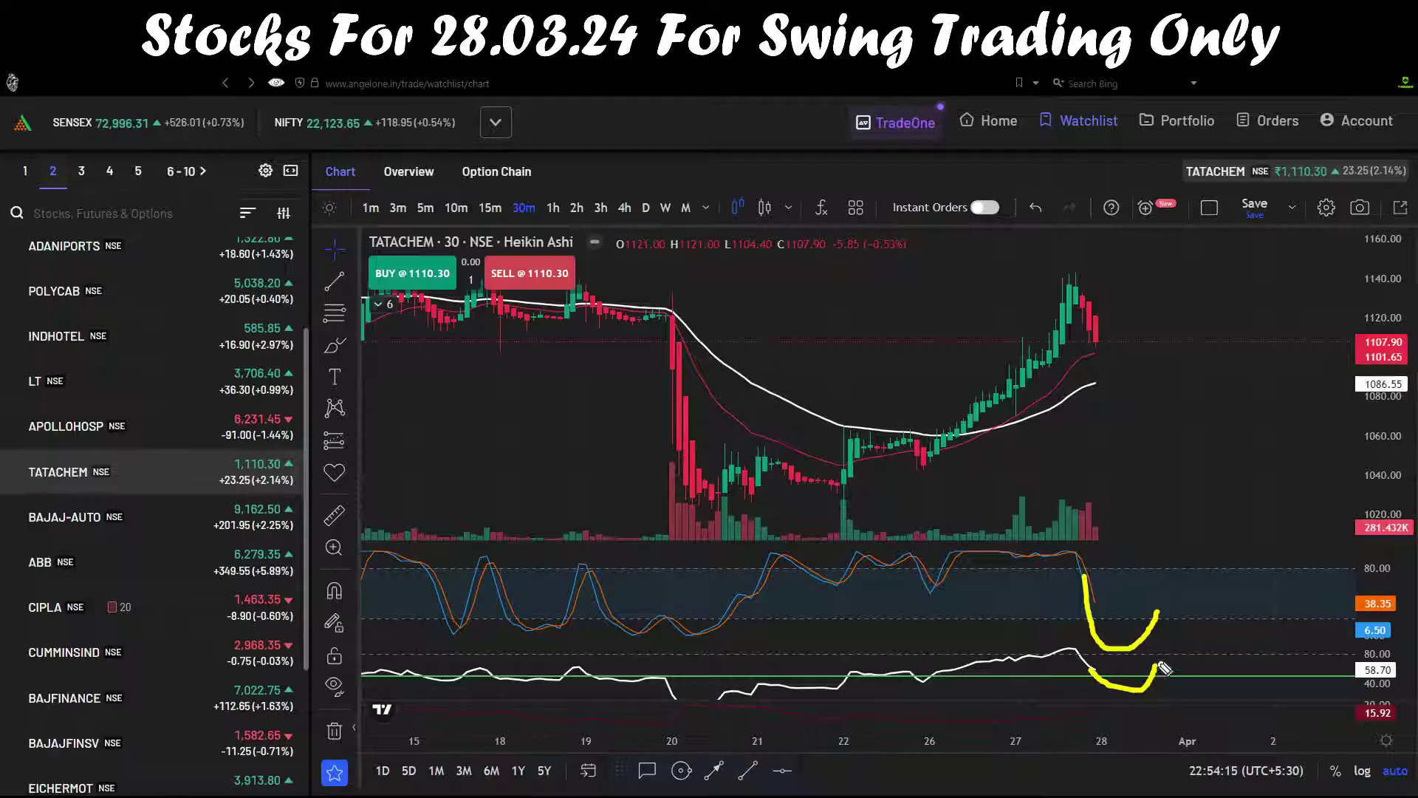
drag(1101, 350, 1119, 361)
drag(522, 287, 567, 285)
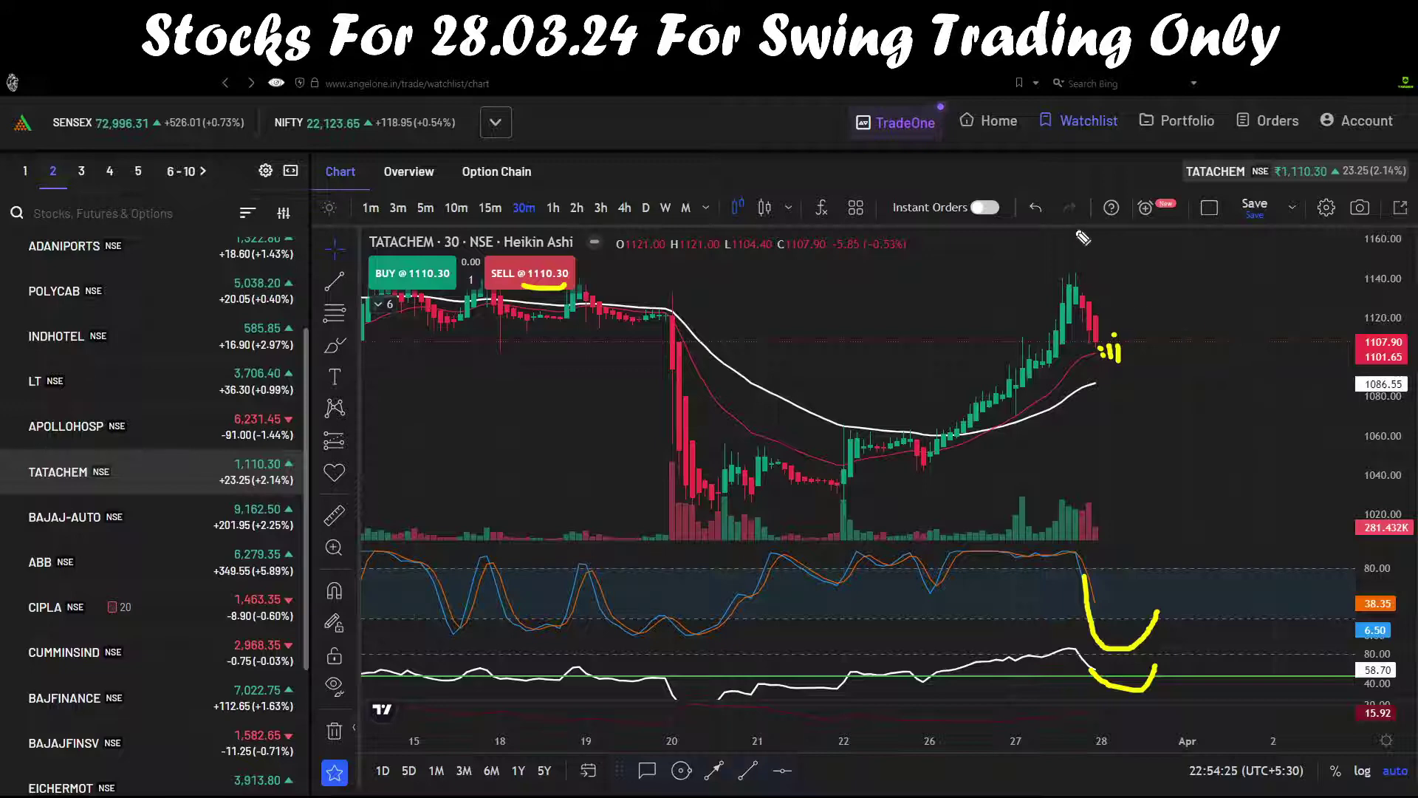
drag(1075, 229, 1311, 227)
key(Escape)
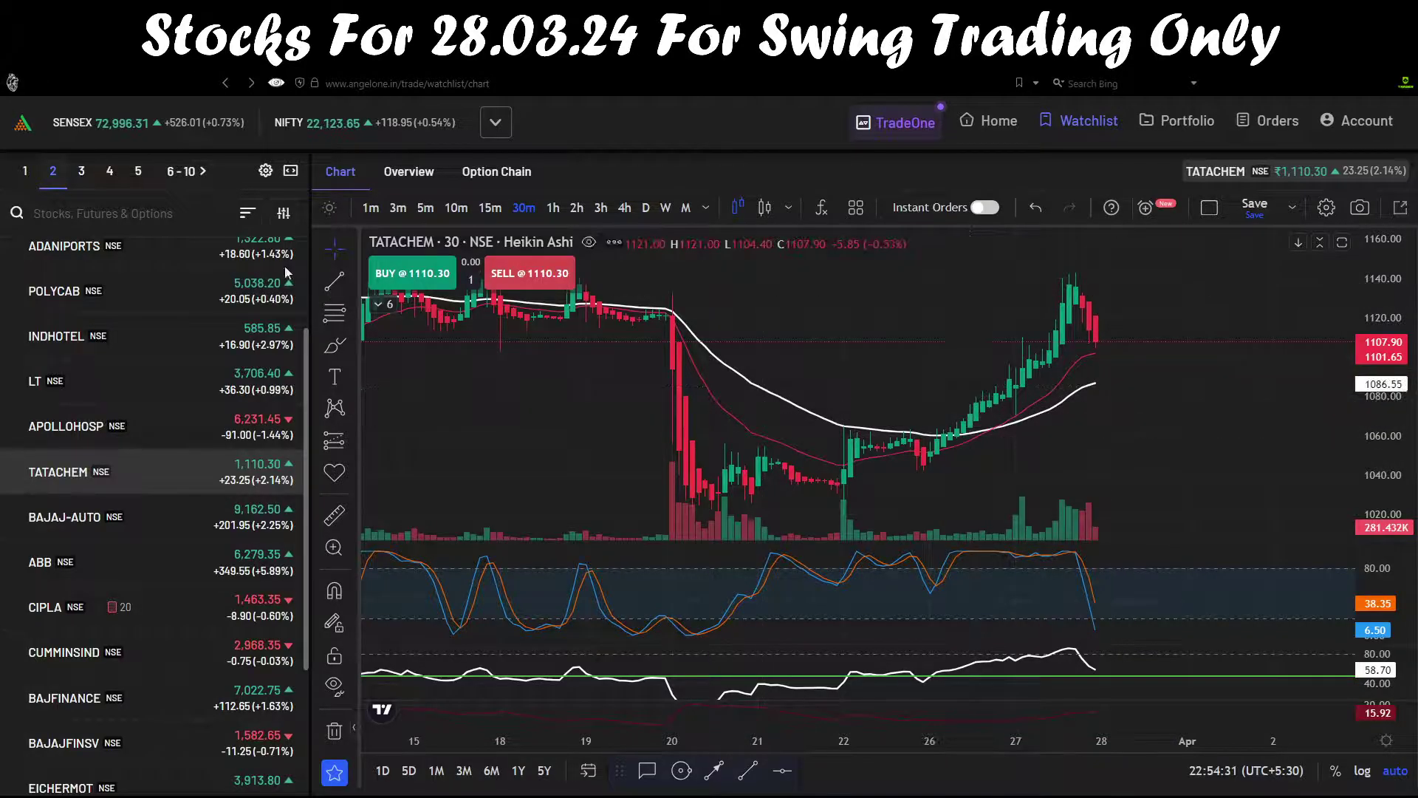
Show the Pivots and SuperTrend indicators on TATACHEM and view the daily timeframe with an adjusted price scale
click(381, 305)
click(515, 412)
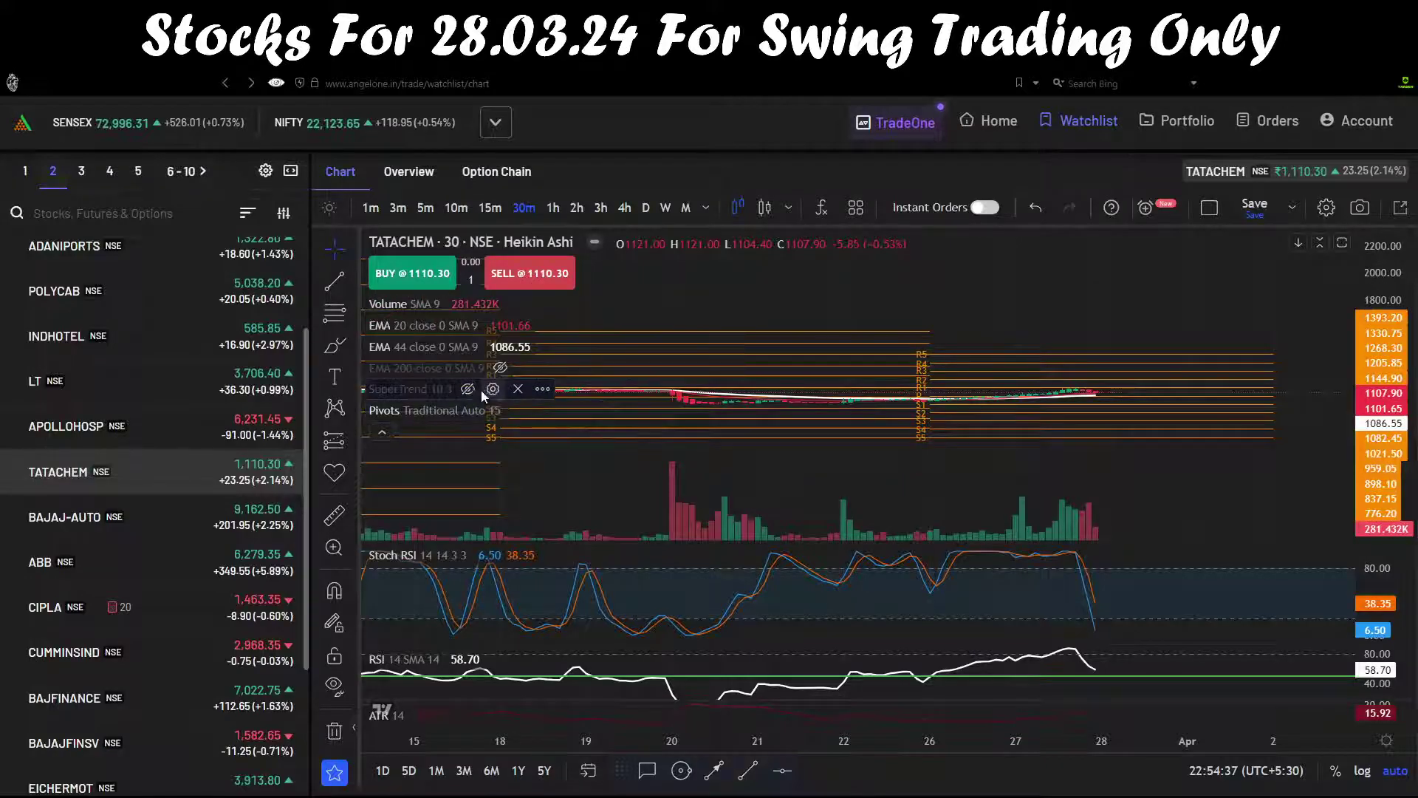
click(387, 430)
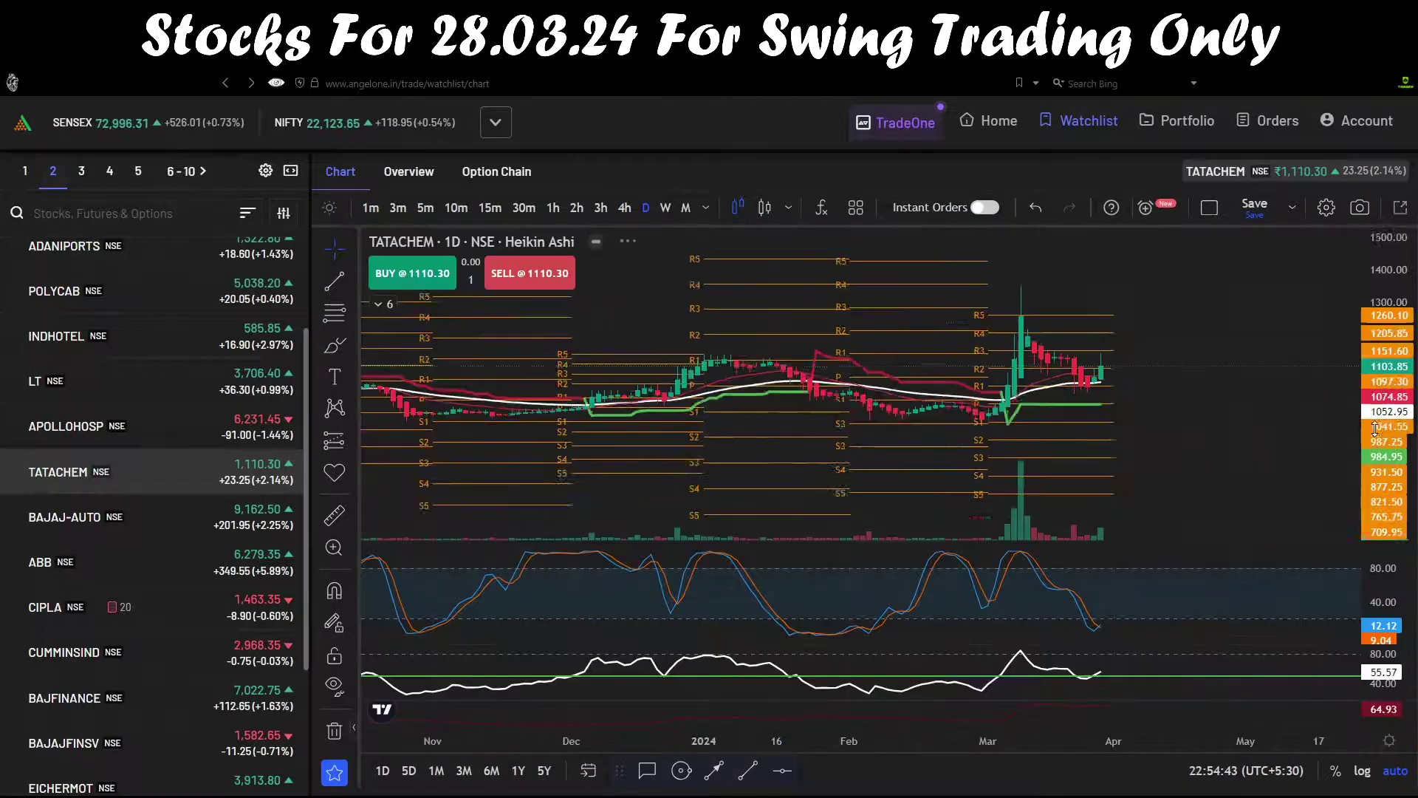
scroll(1262, 452, up, 2)
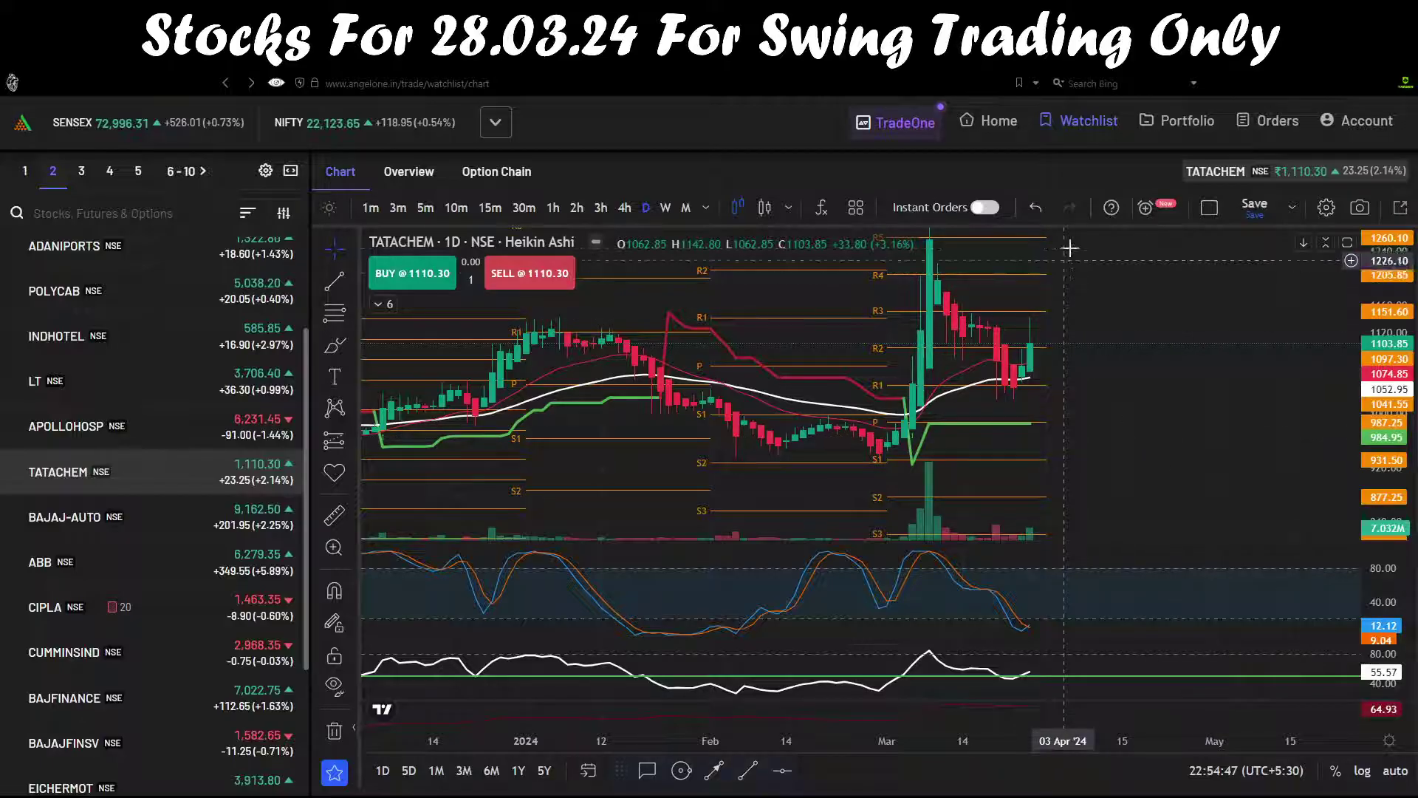
drag(1385, 381, 1386, 425)
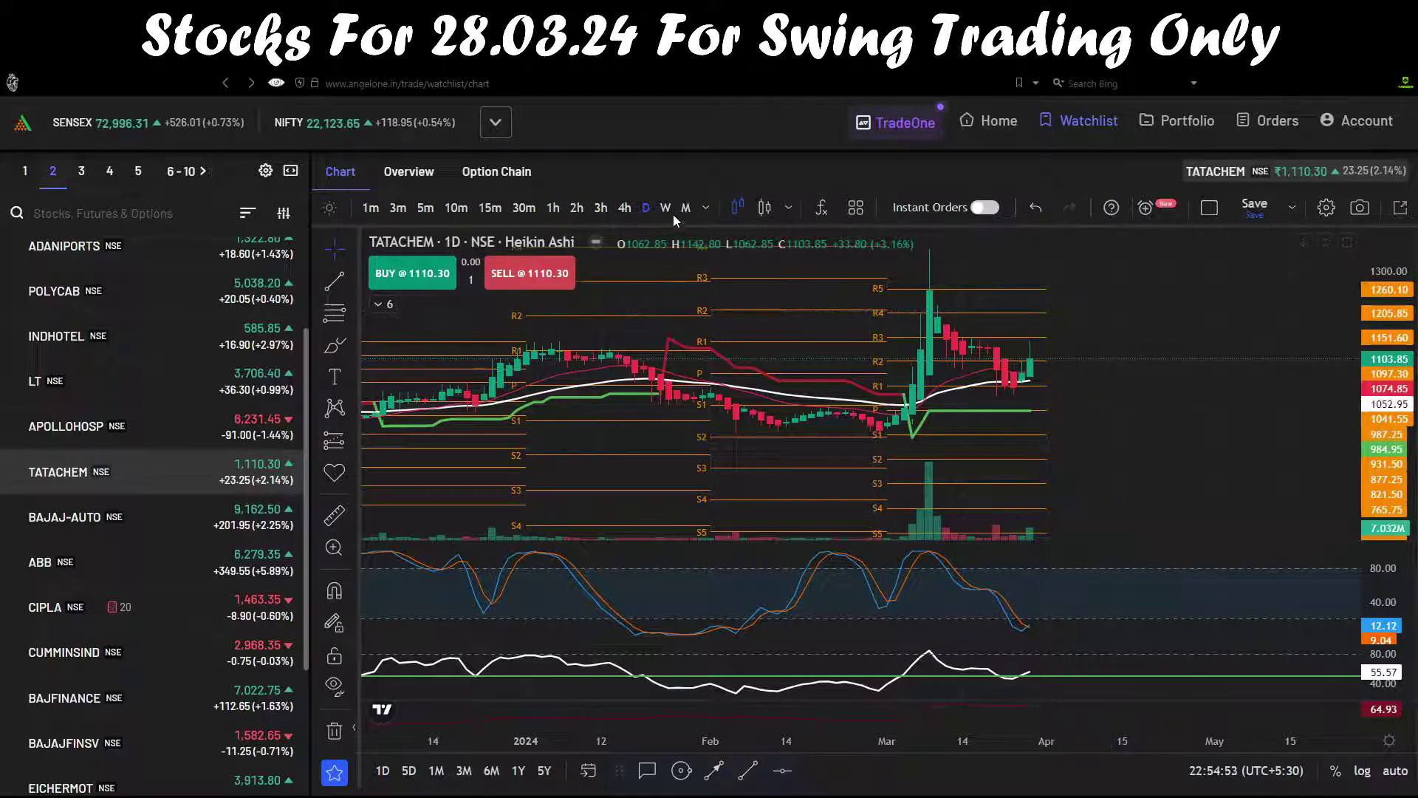
View the TATACHEM chart on the 4-hour and 30-minute timeframes, enlarging the price scale on the 30-minute one
click(624, 208)
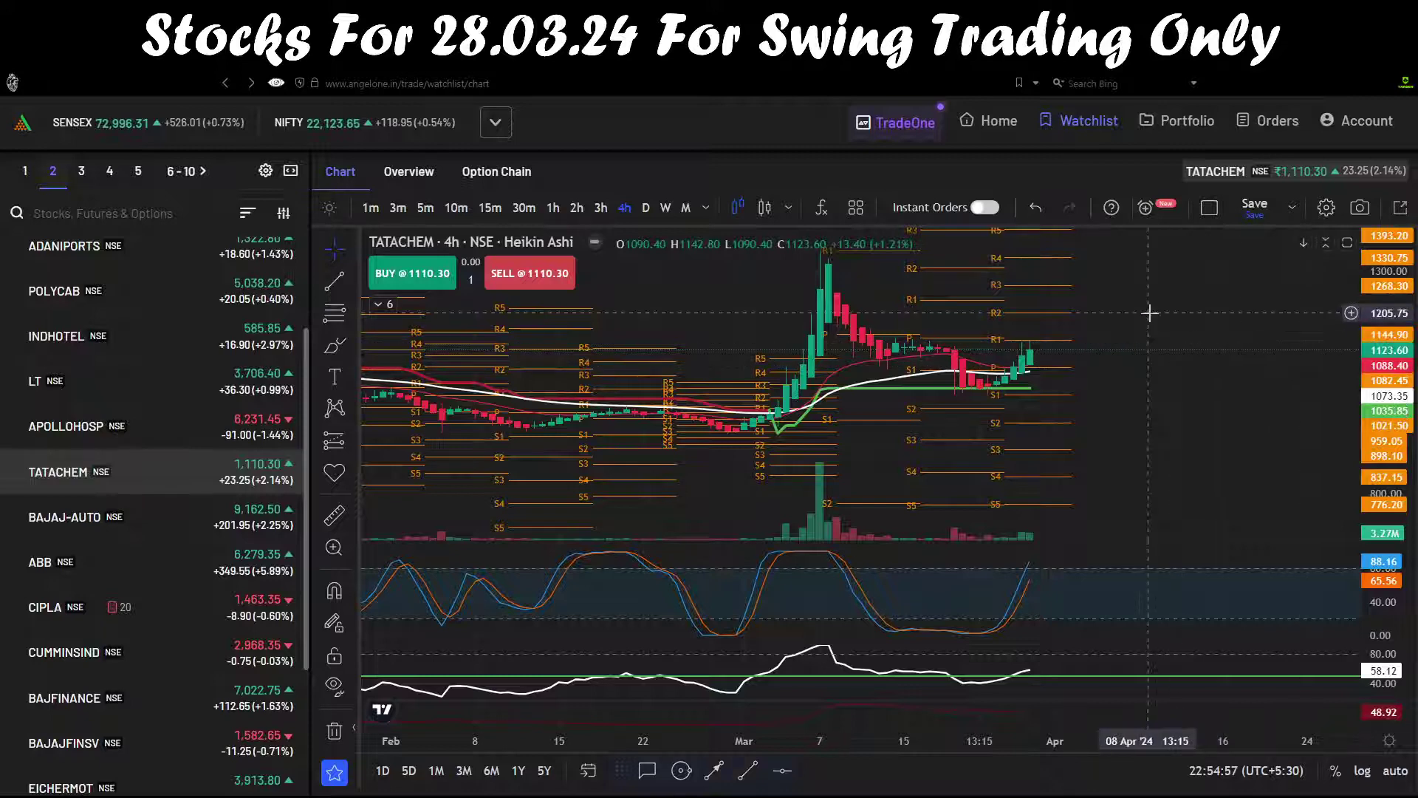
click(521, 207)
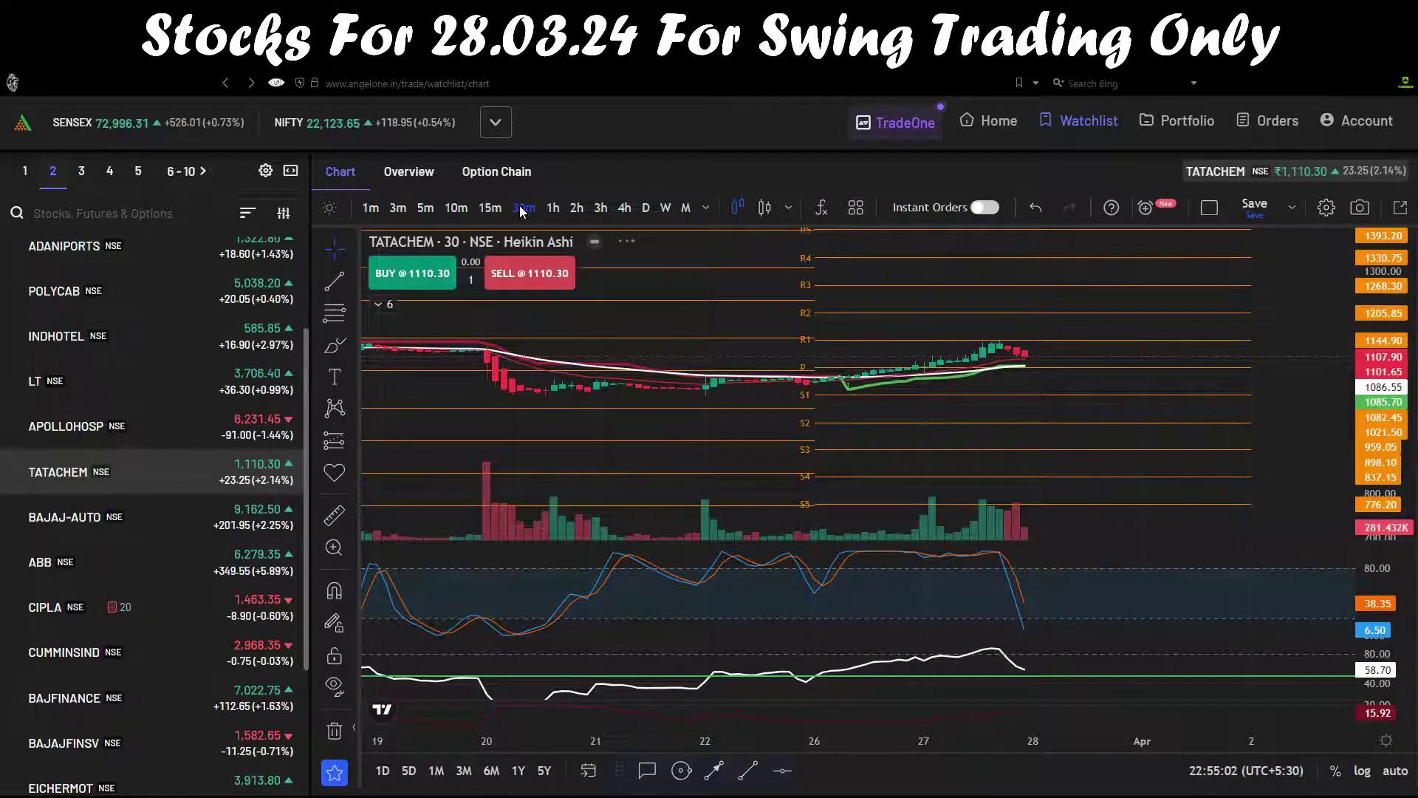
scroll(1383, 394, up, 5)
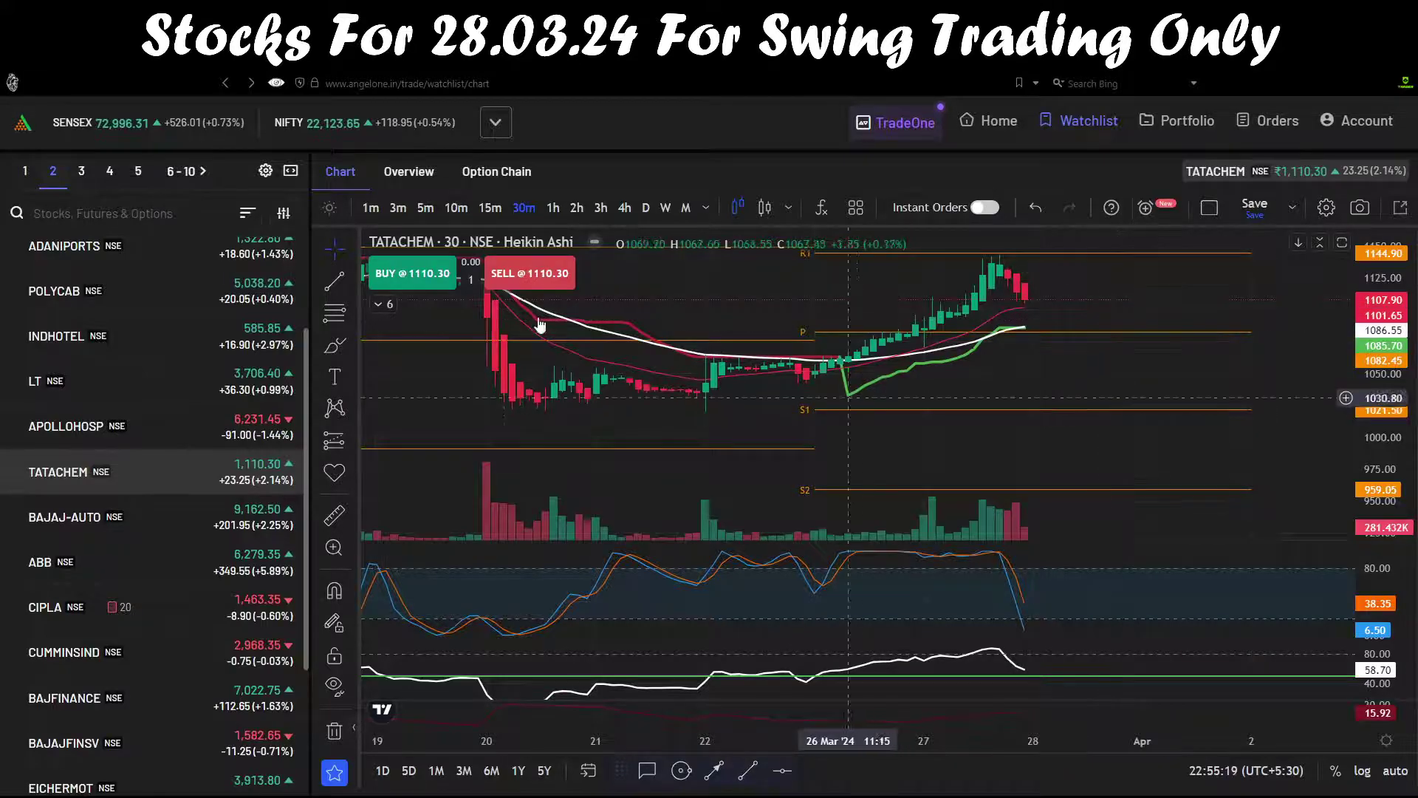
Switch to the OUR PERFORMANCE sheet and log TATACHEM with the view DAY for the 28.03.24 trade, then select its stop-loss cell
key(ctrl+Tab)
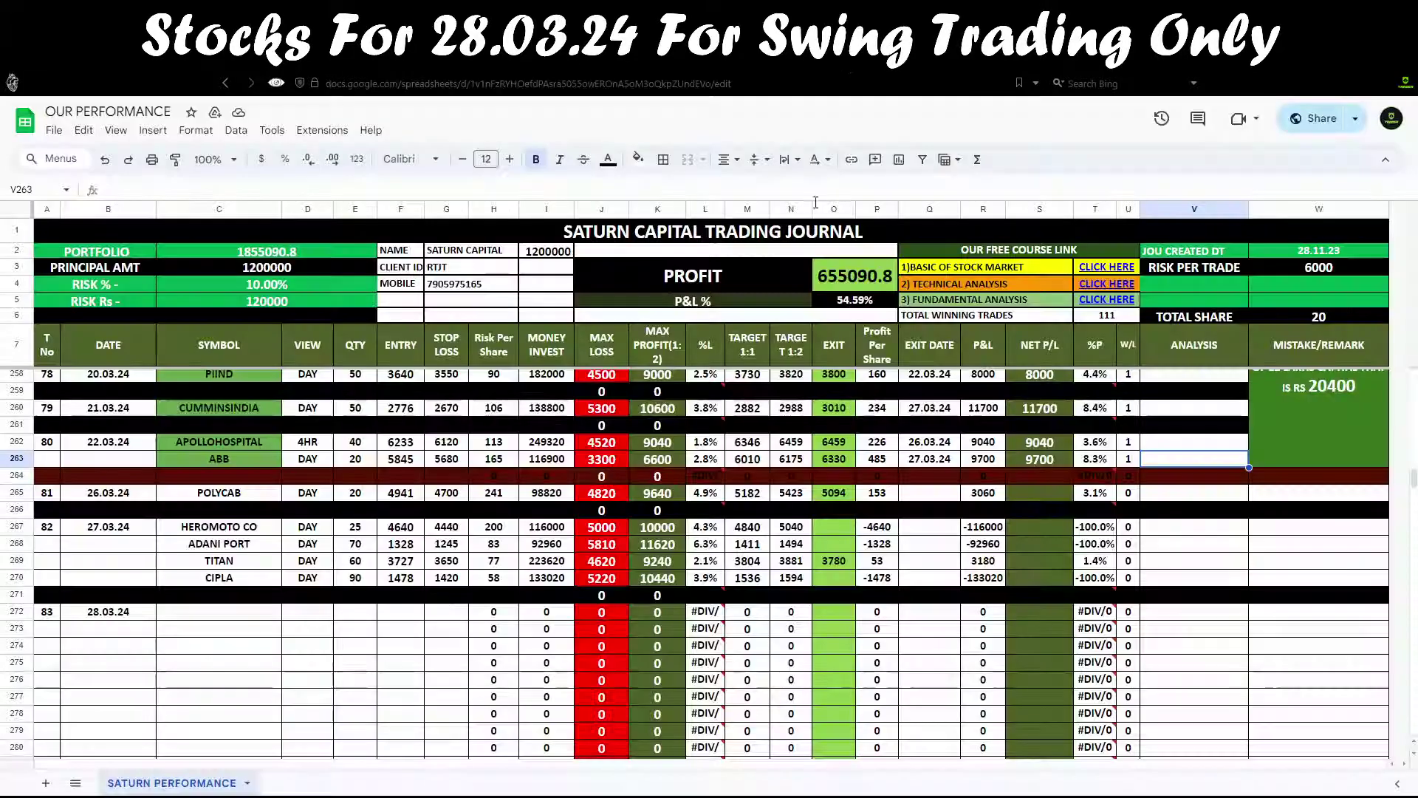
click(206, 615)
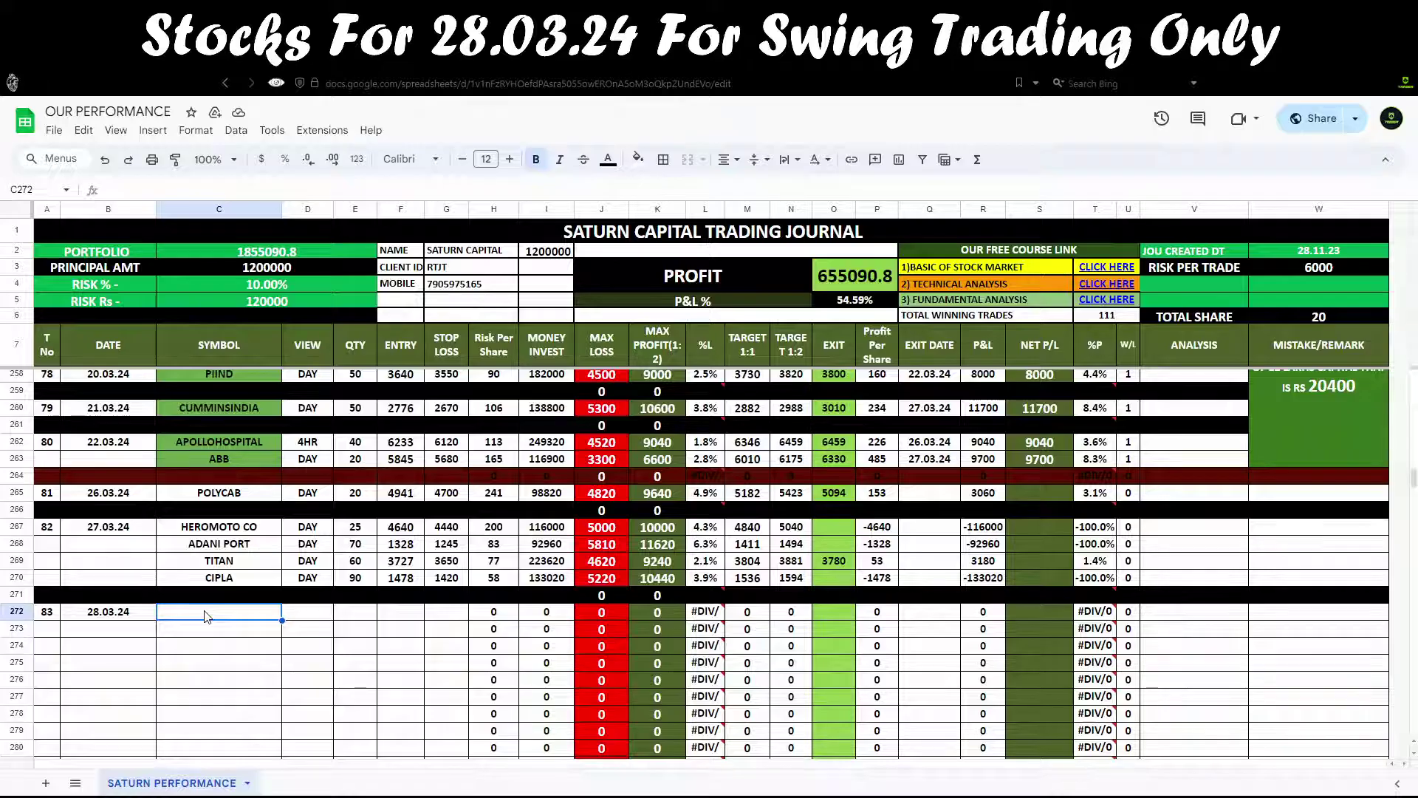
text(TATA)
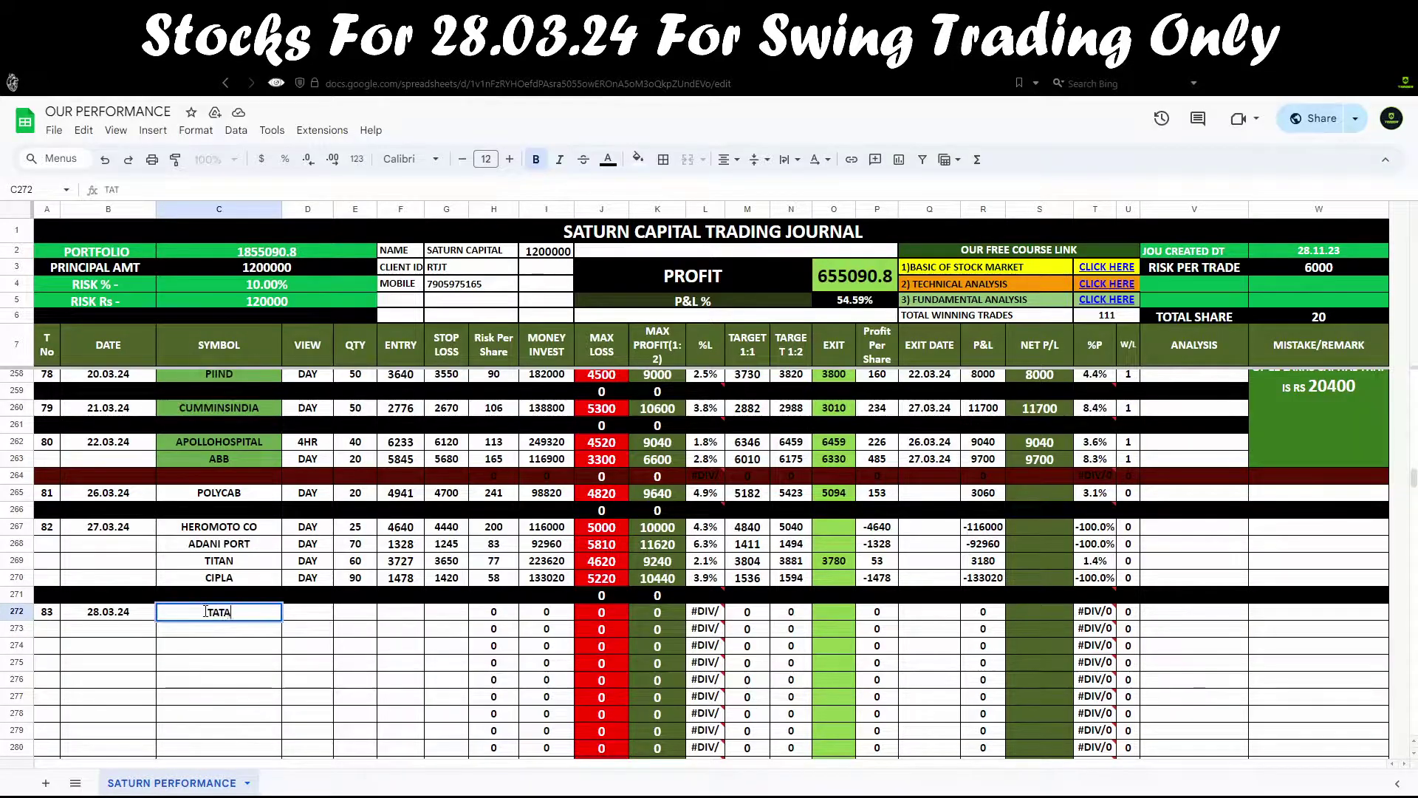
text(CHEM)
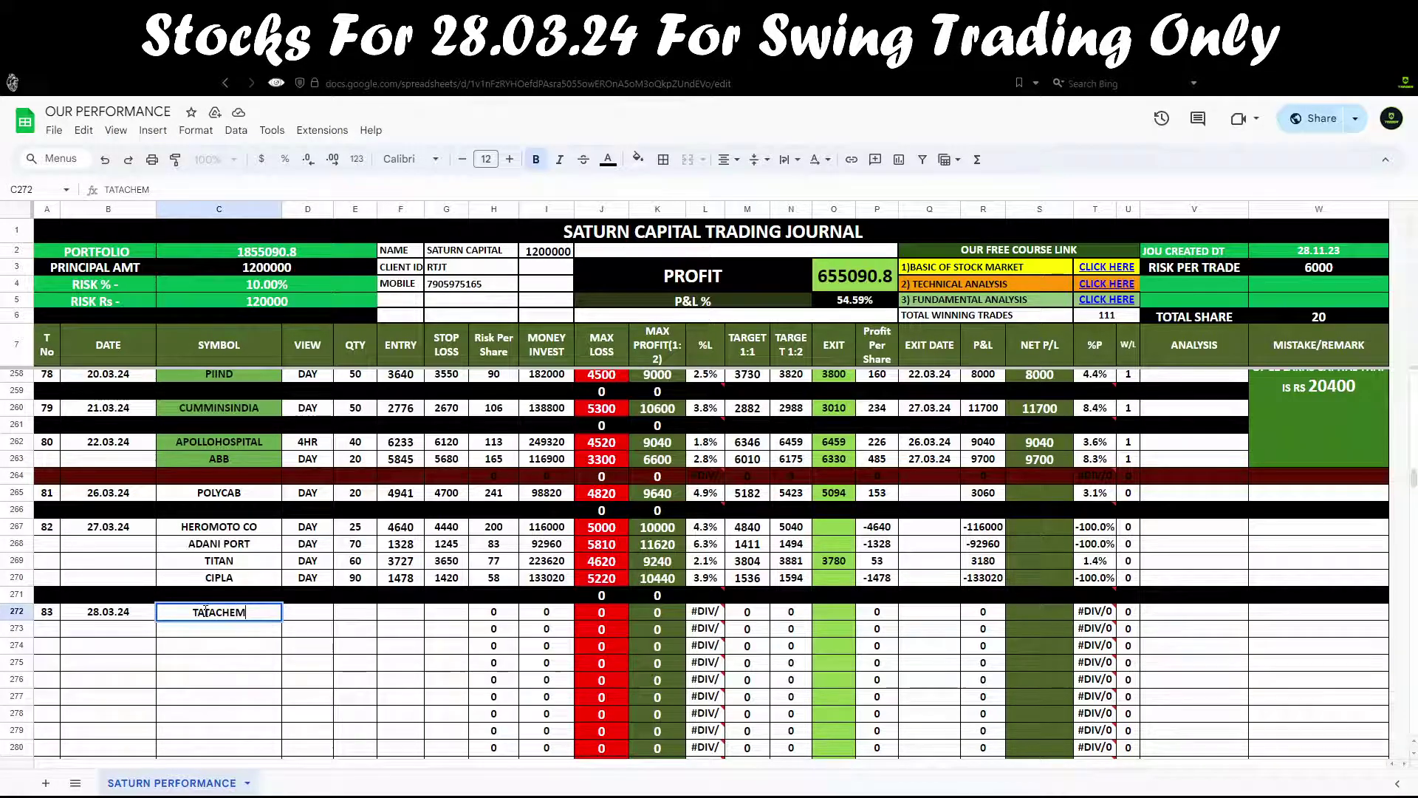
click(308, 613)
text(DAY)
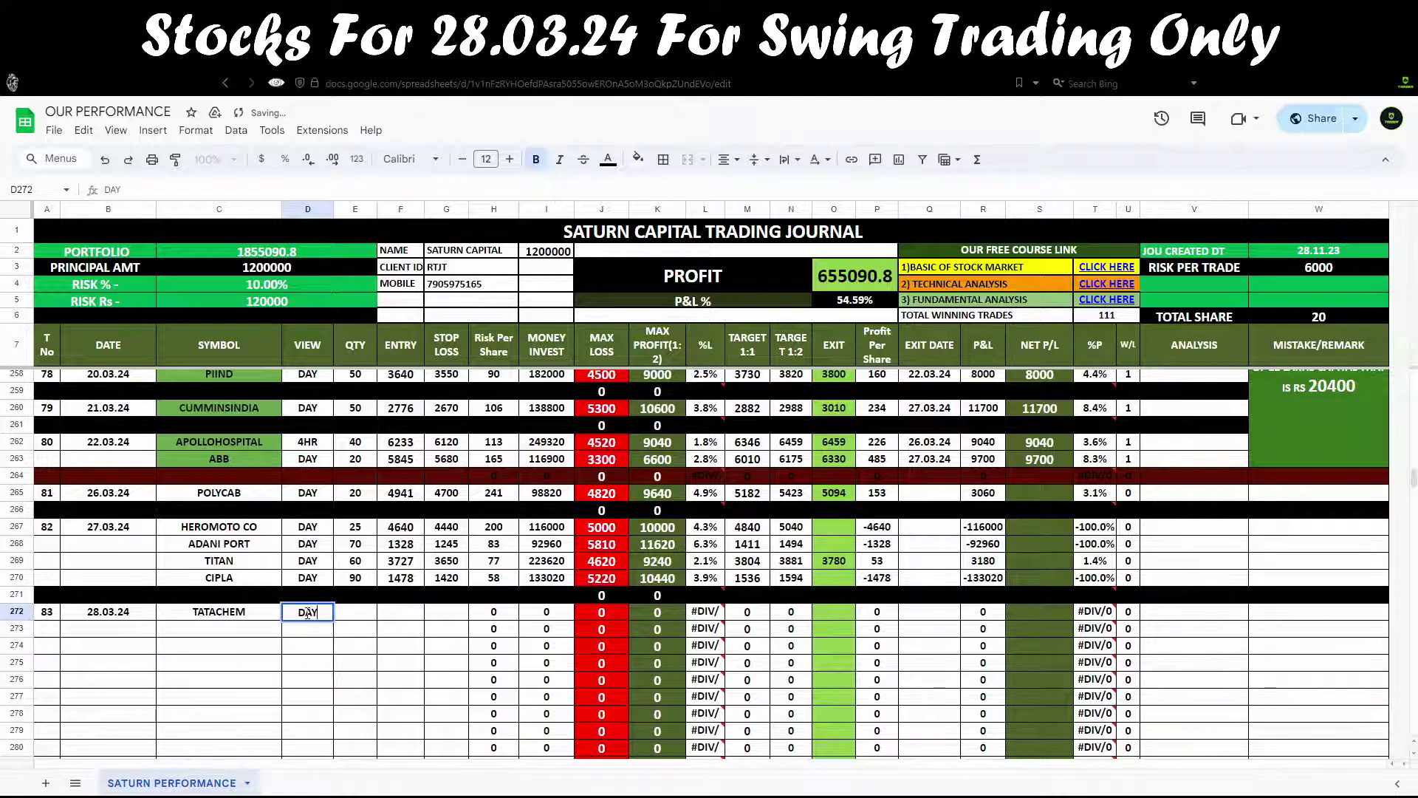
click(454, 615)
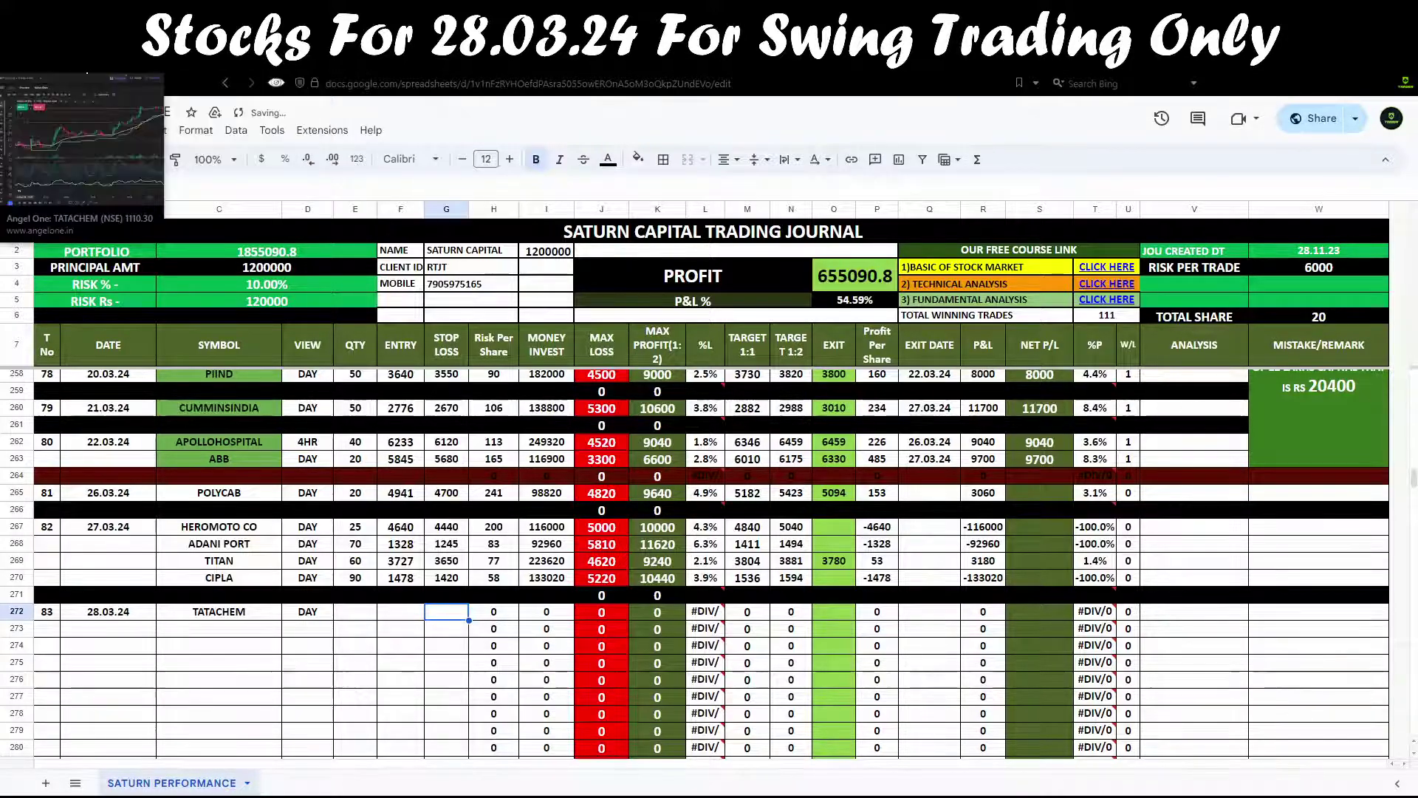
Return to the TATACHEM chart, view the daily timeframe with a compressed price scale, and mark the support area and the 1052.95 price label
key(ctrl+Tab)
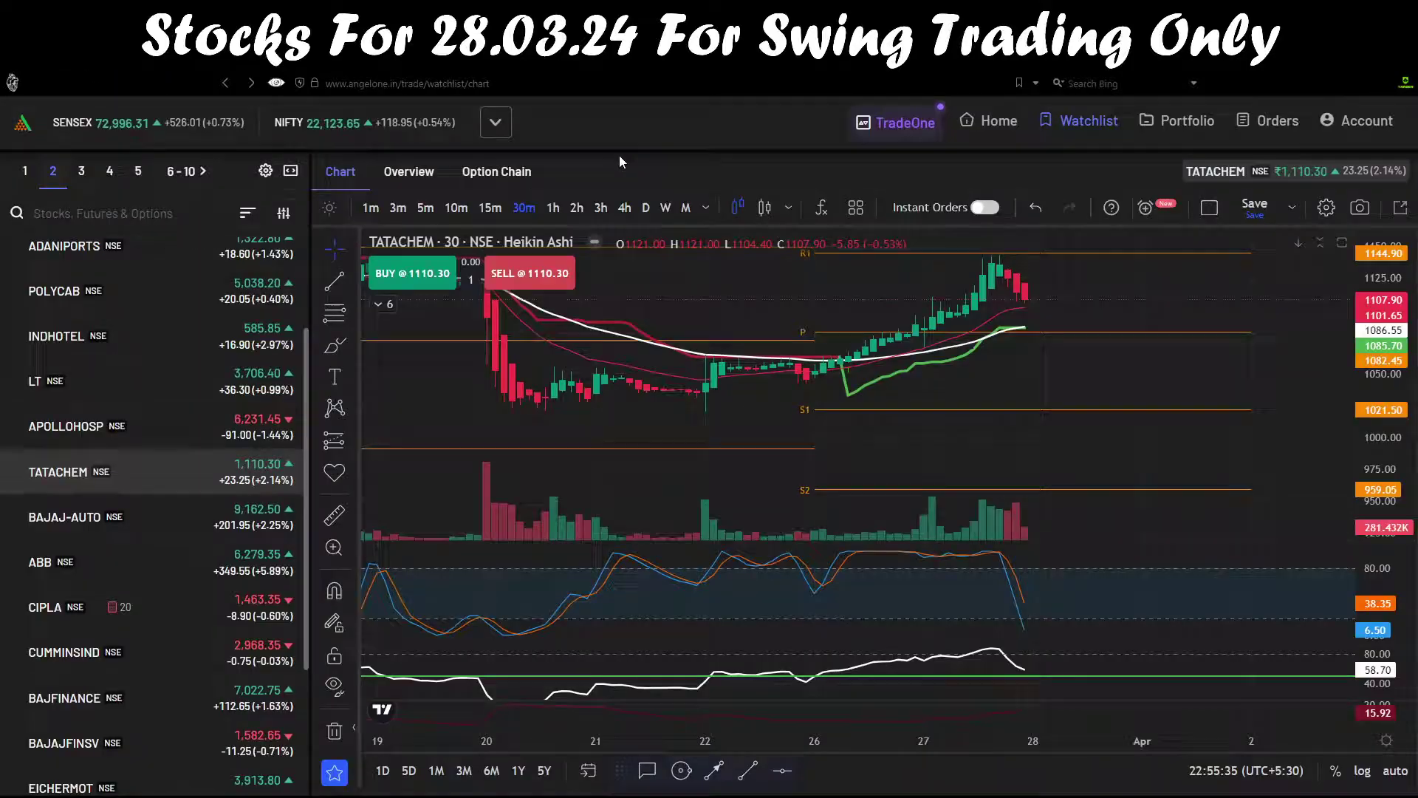
click(645, 209)
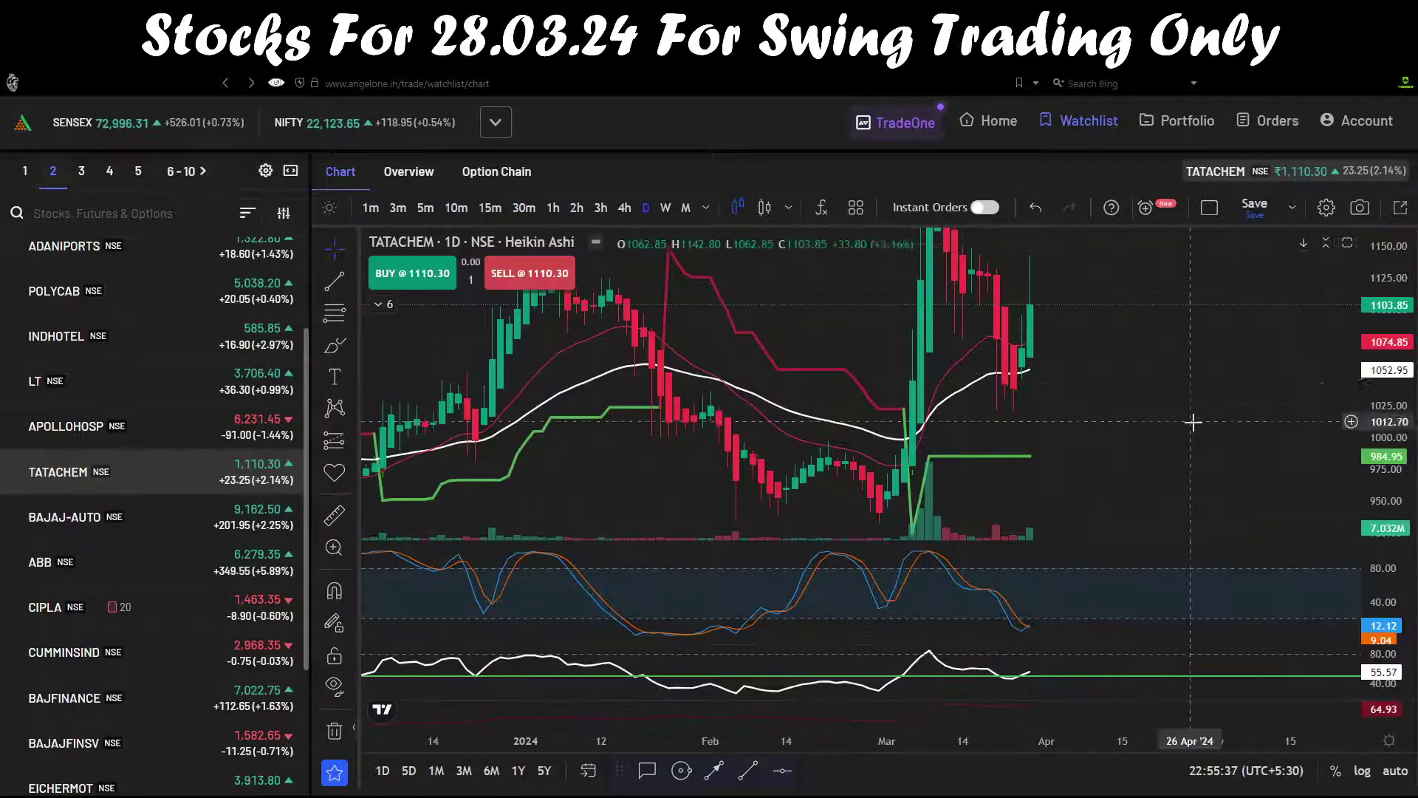
drag(1352, 390, 1330, 415)
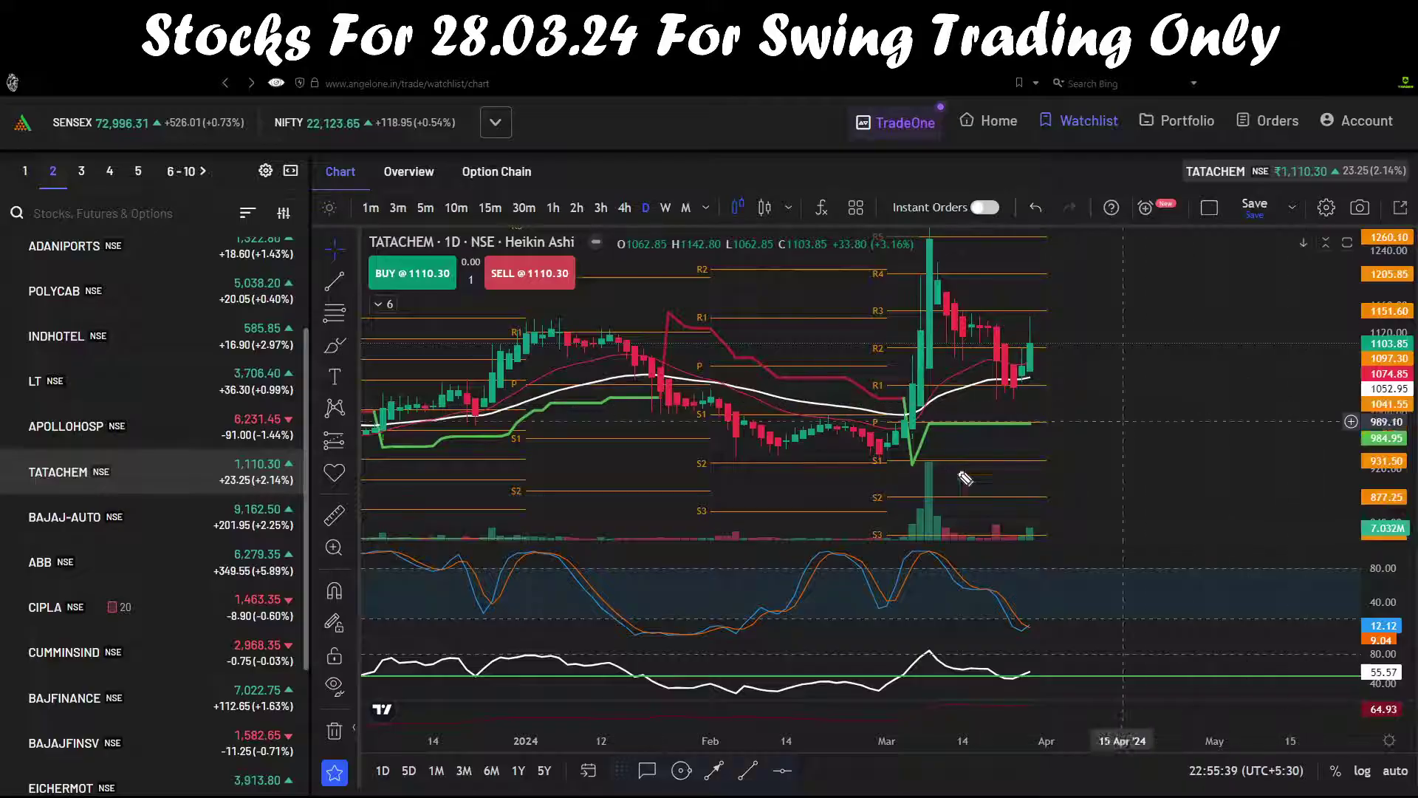
mouse_move(1010, 409)
mouse_down()
mouse_move(1075, 373)
mouse_move(1041, 378)
mouse_move(1108, 377)
mouse_up()
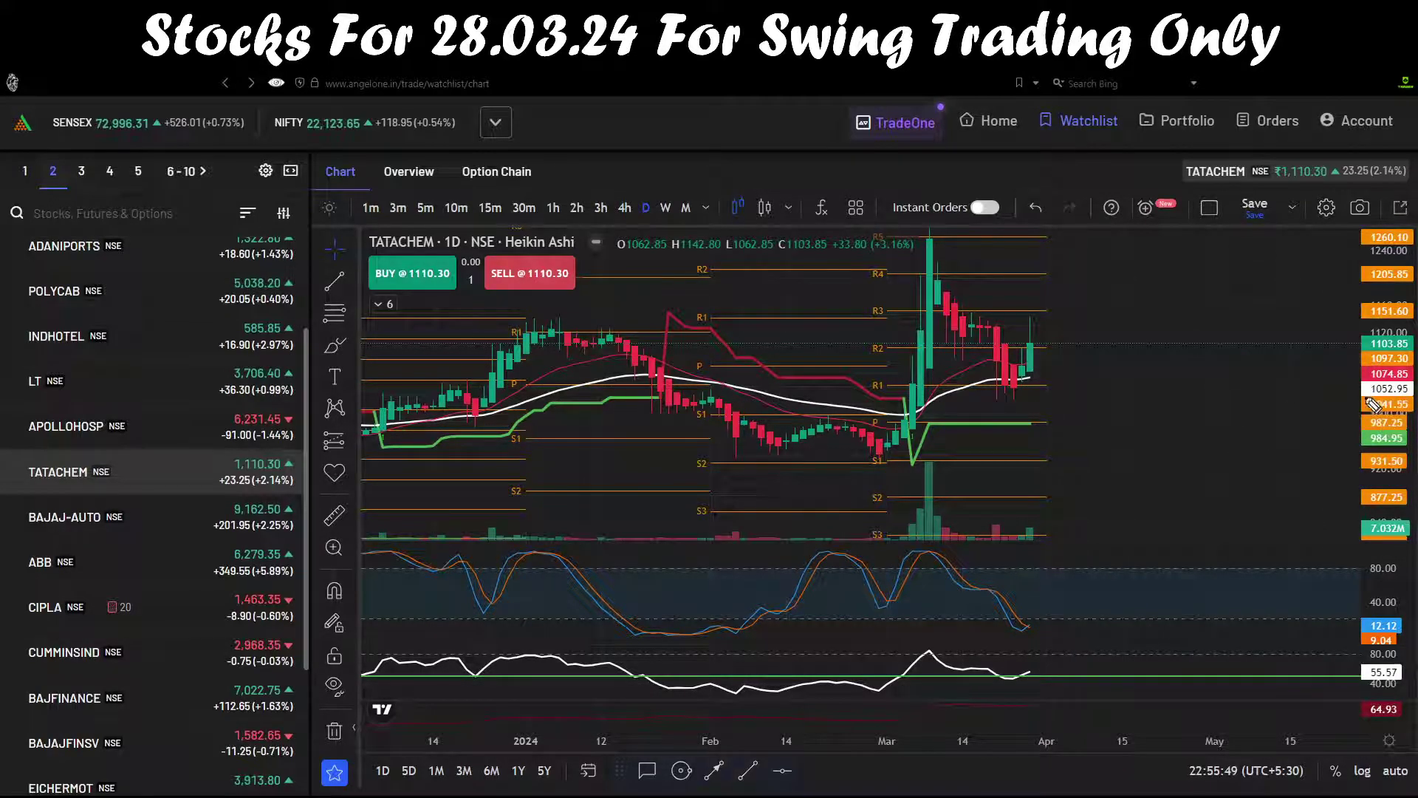
mouse_move(1363, 399)
mouse_down()
mouse_move(1404, 397)
mouse_move(1367, 391)
mouse_up()
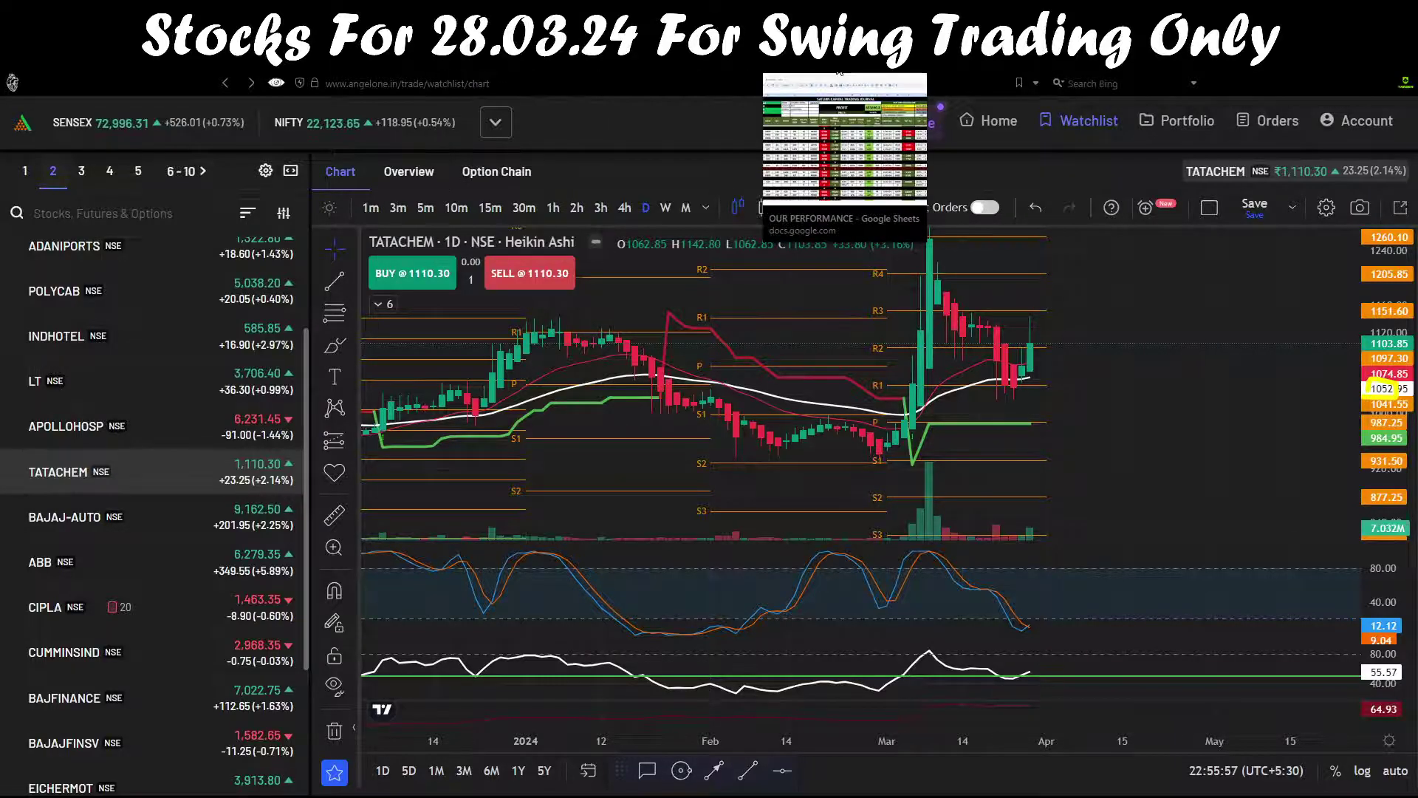
In the trading journal, enter a stop loss of 1040 and an entry price of 1086 for TATACHEM
click(839, 71)
text(1040)
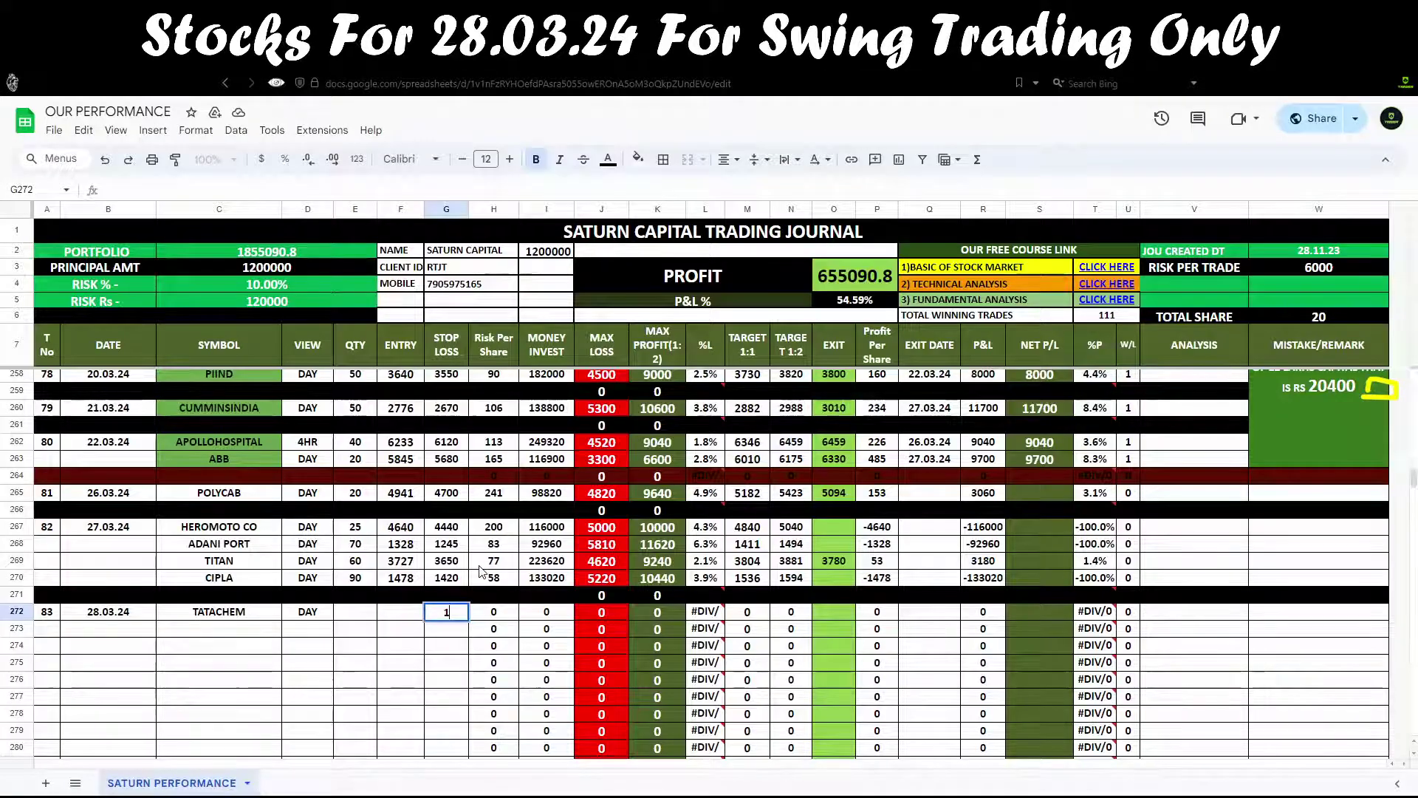
click(399, 612)
text(108)
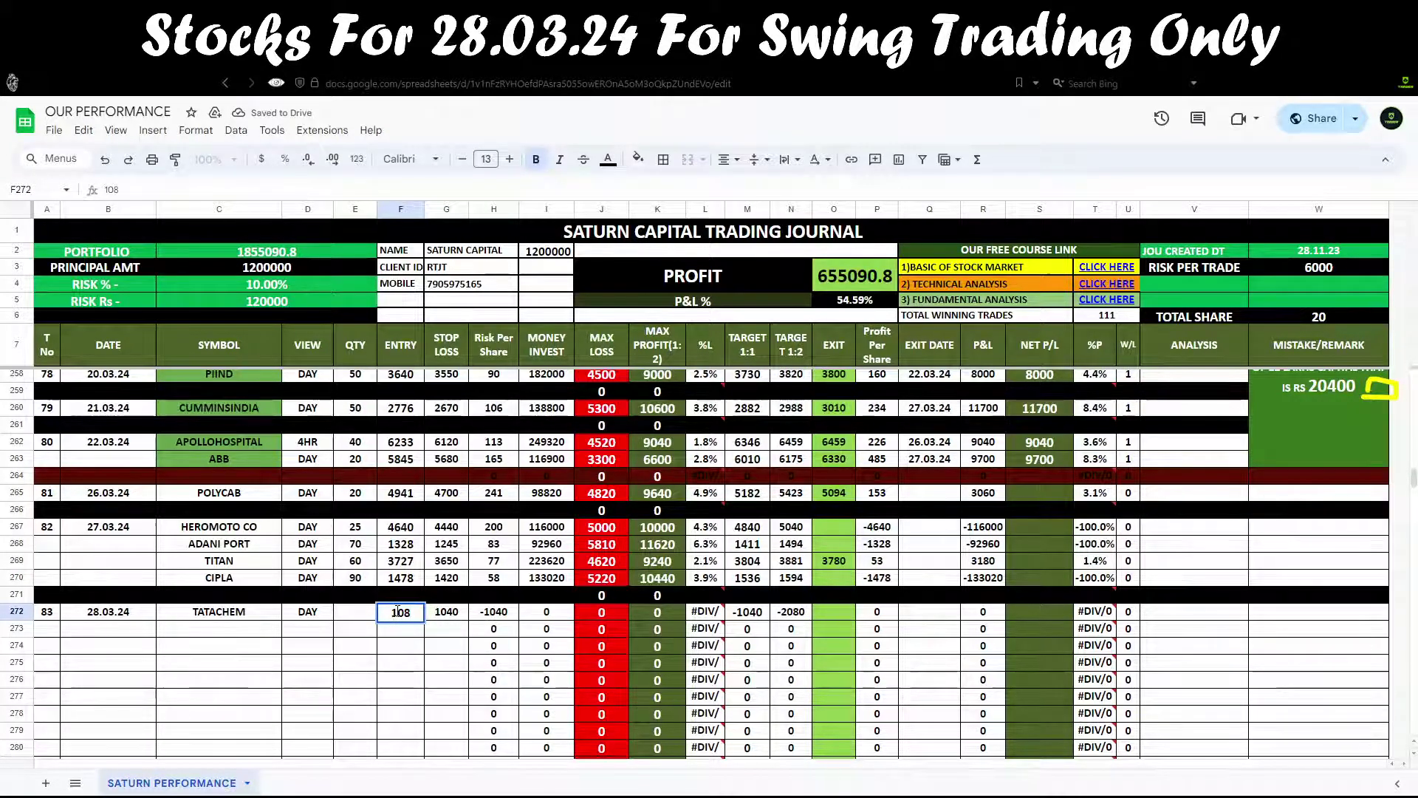
text(6)
double_click(406, 663)
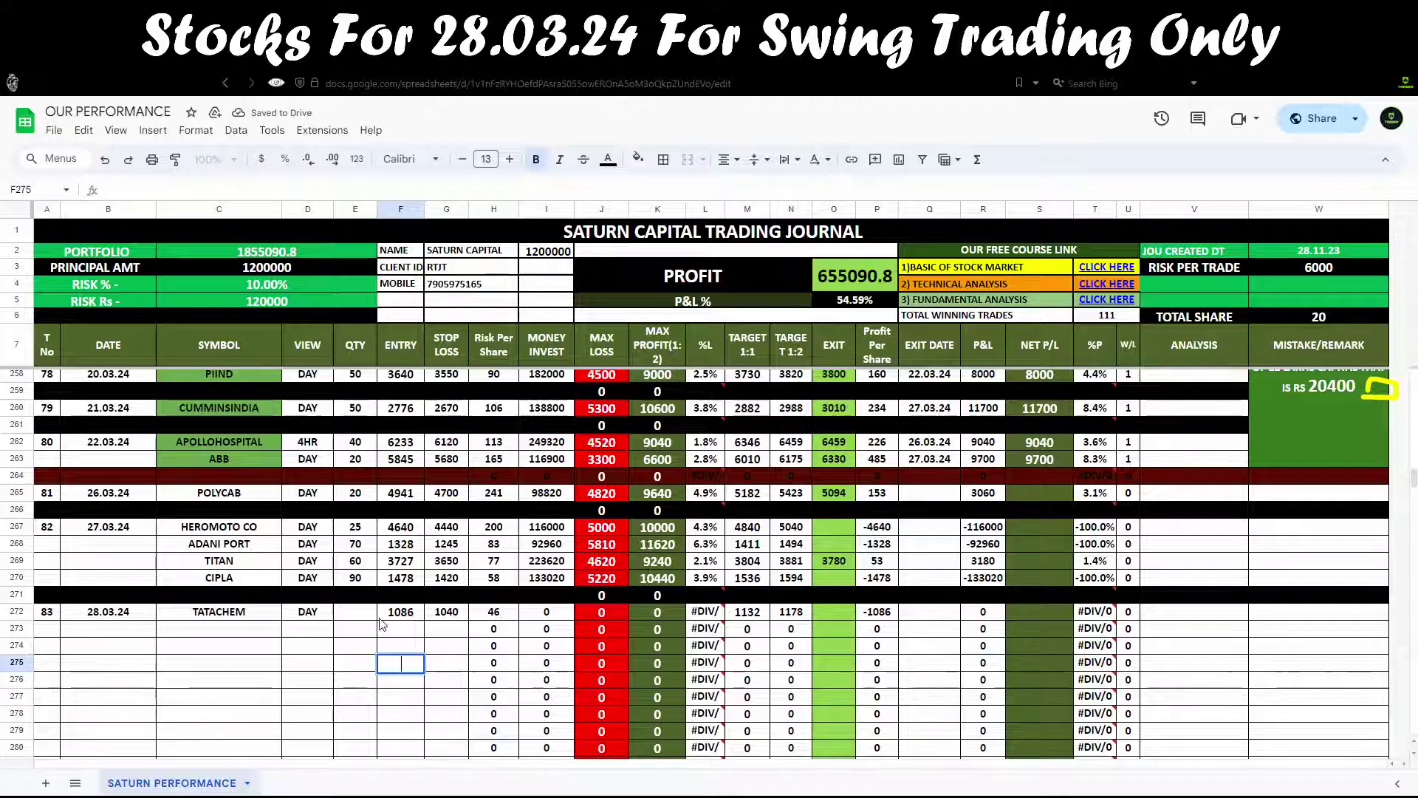
Enter a quantity of 150 for the TATACHEM trade, then reduce it to 120
click(354, 615)
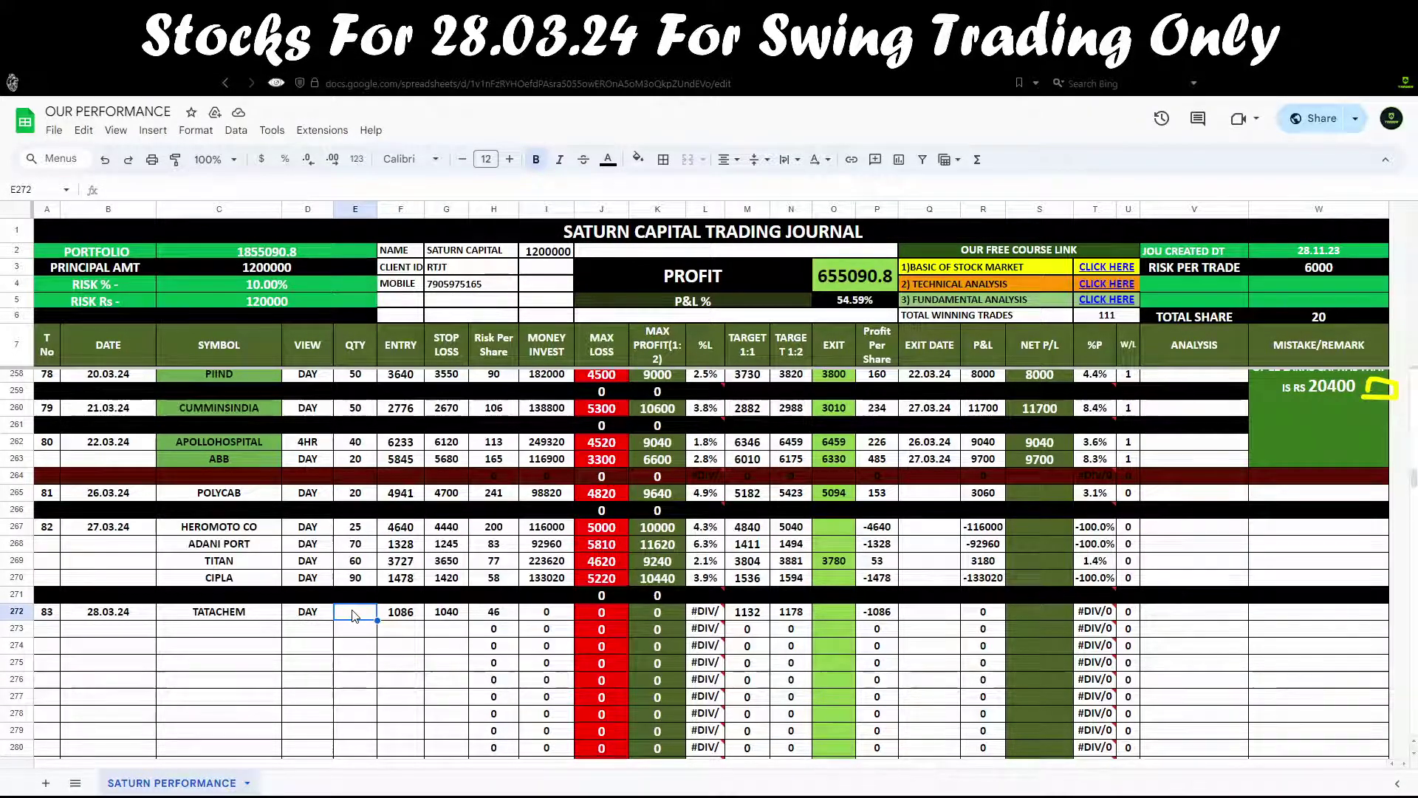
text(150)
click(373, 662)
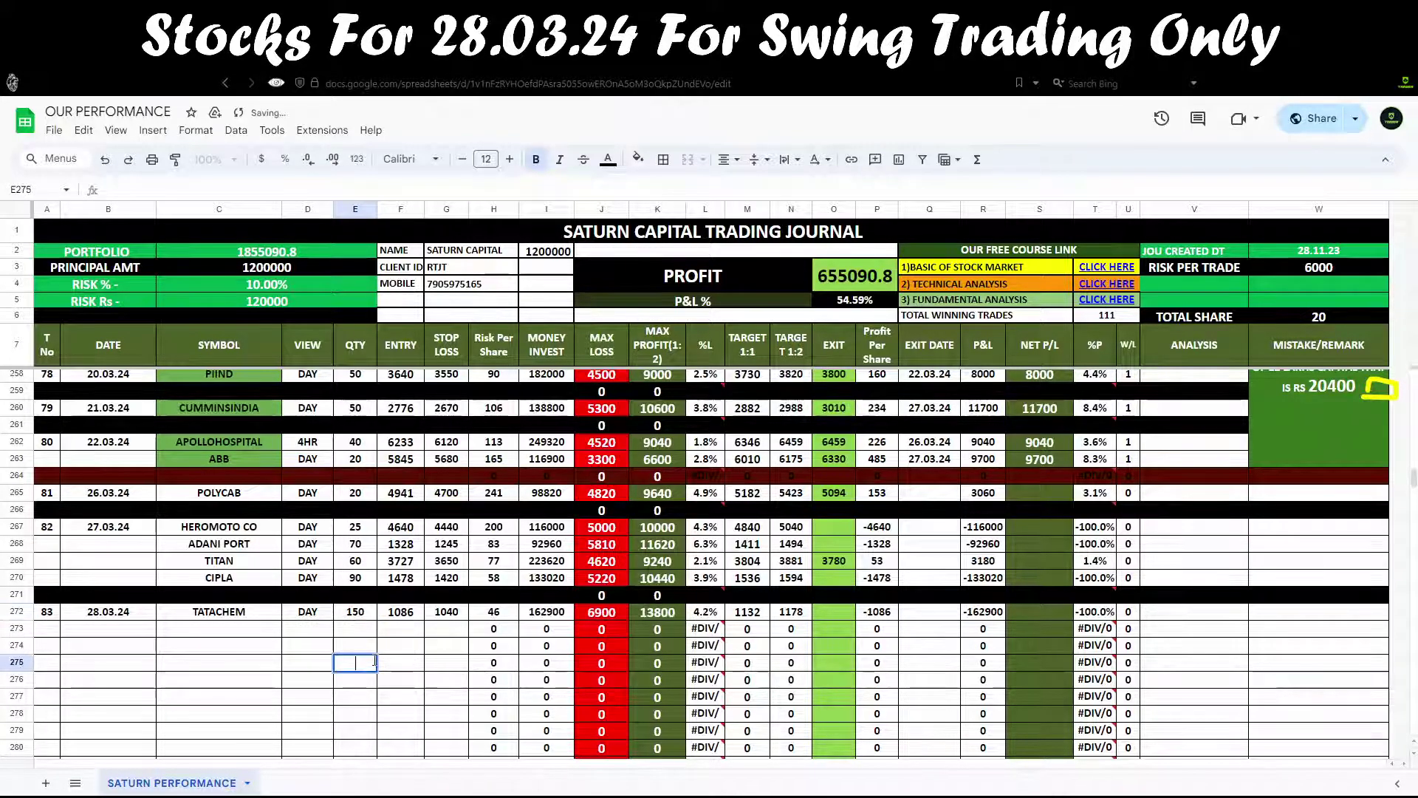
click(363, 616)
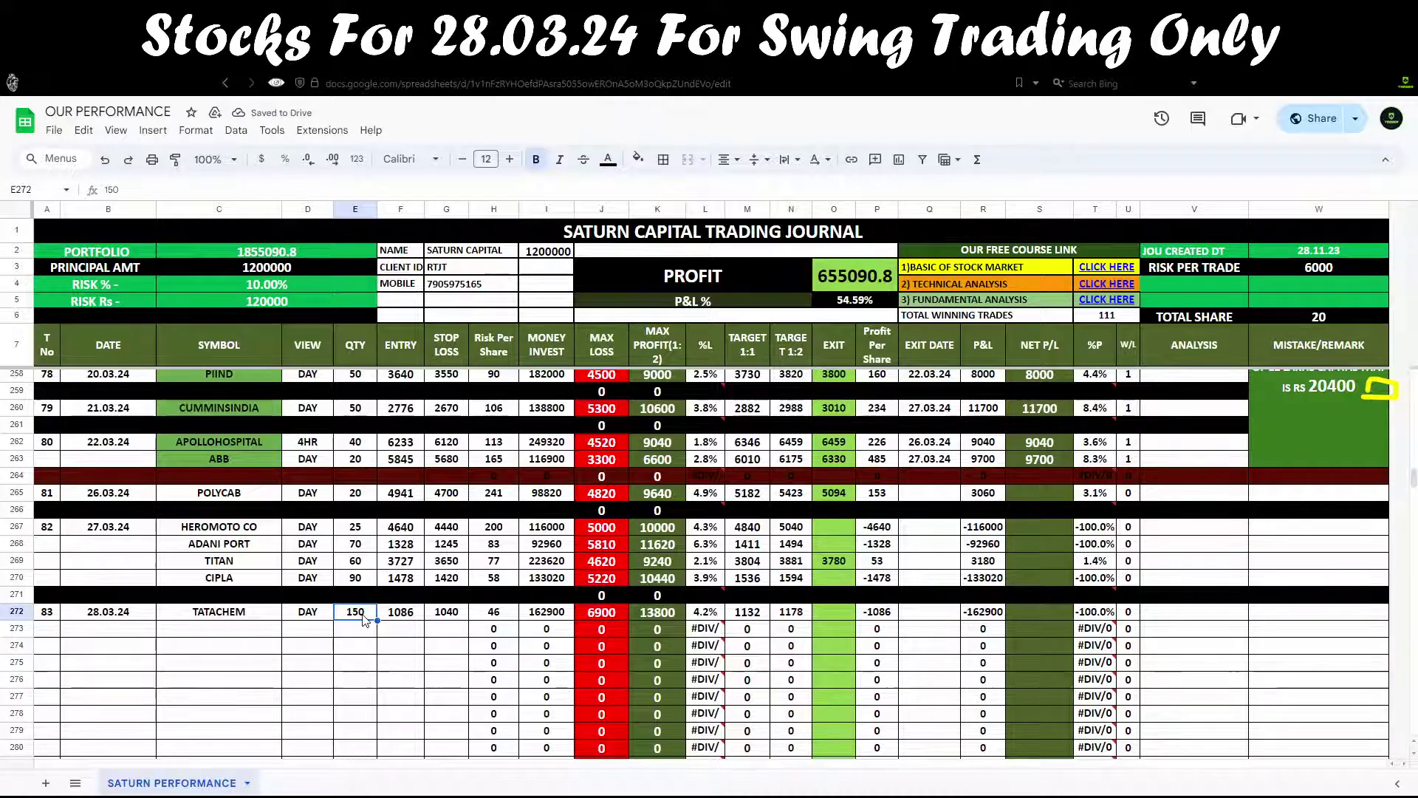
text(12)
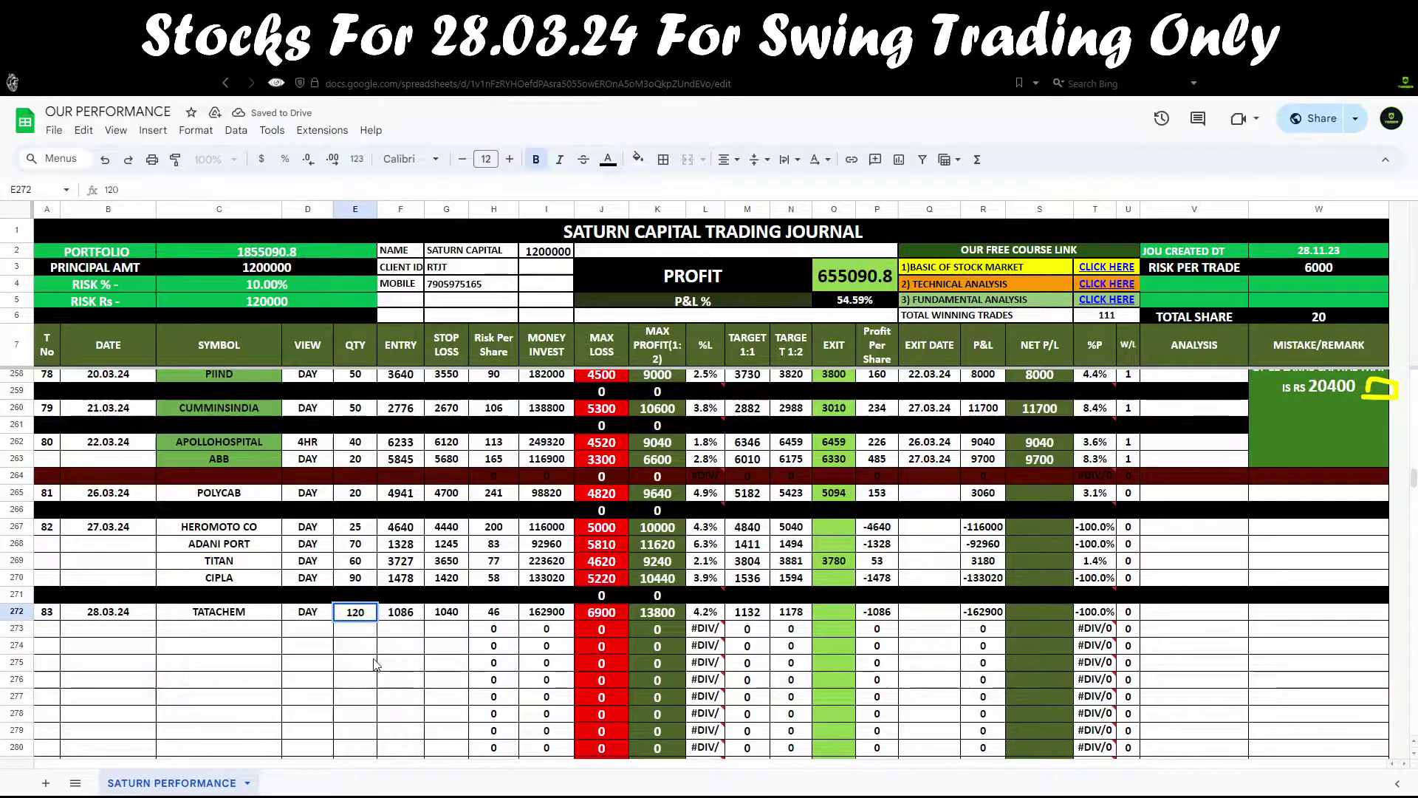
click(374, 663)
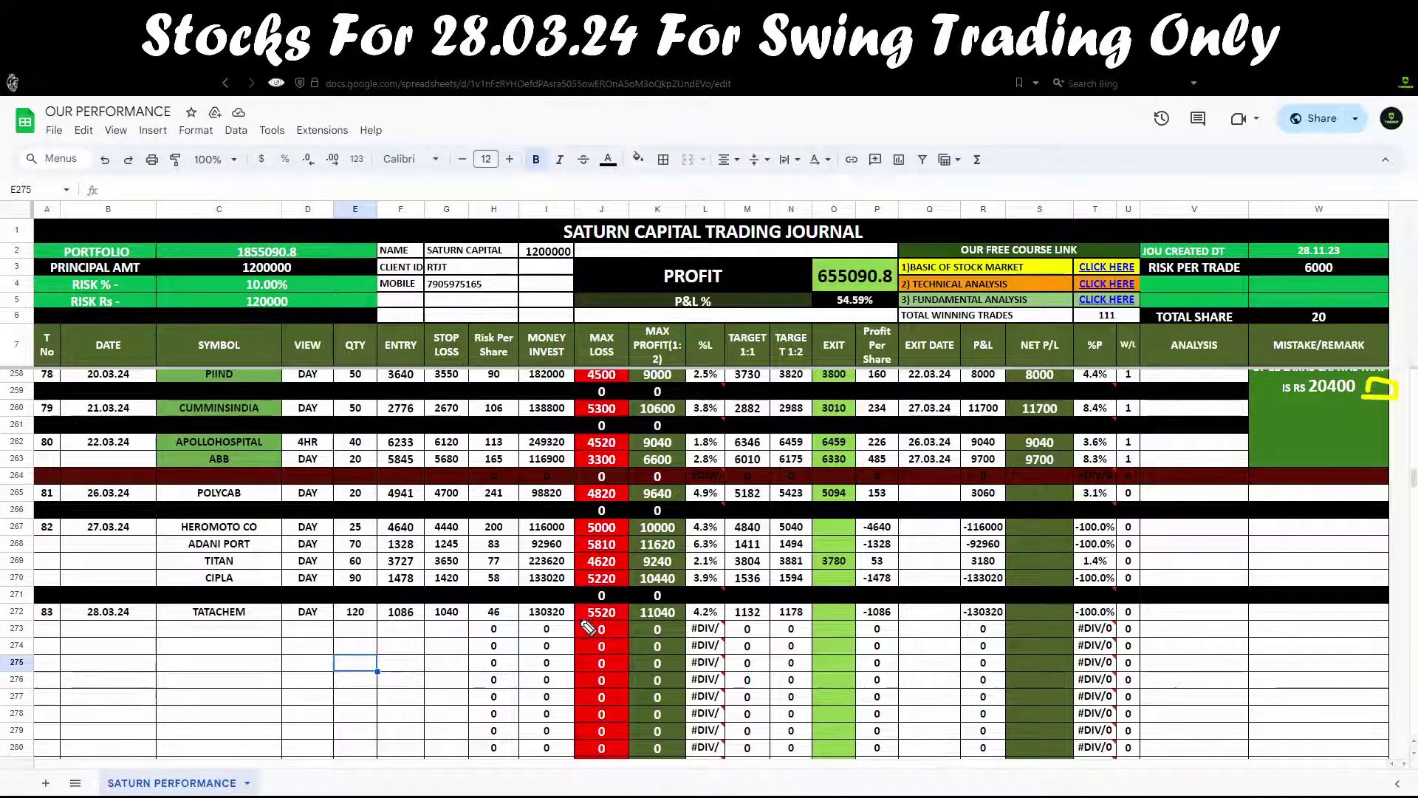
Mark the TATACHEM trade's max loss, loss percentage, both targets and max profit, then clear the annotations
mouse_move(589, 626)
mouse_down()
mouse_move(604, 636)
mouse_move(629, 614)
mouse_move(581, 609)
mouse_move(583, 628)
mouse_up()
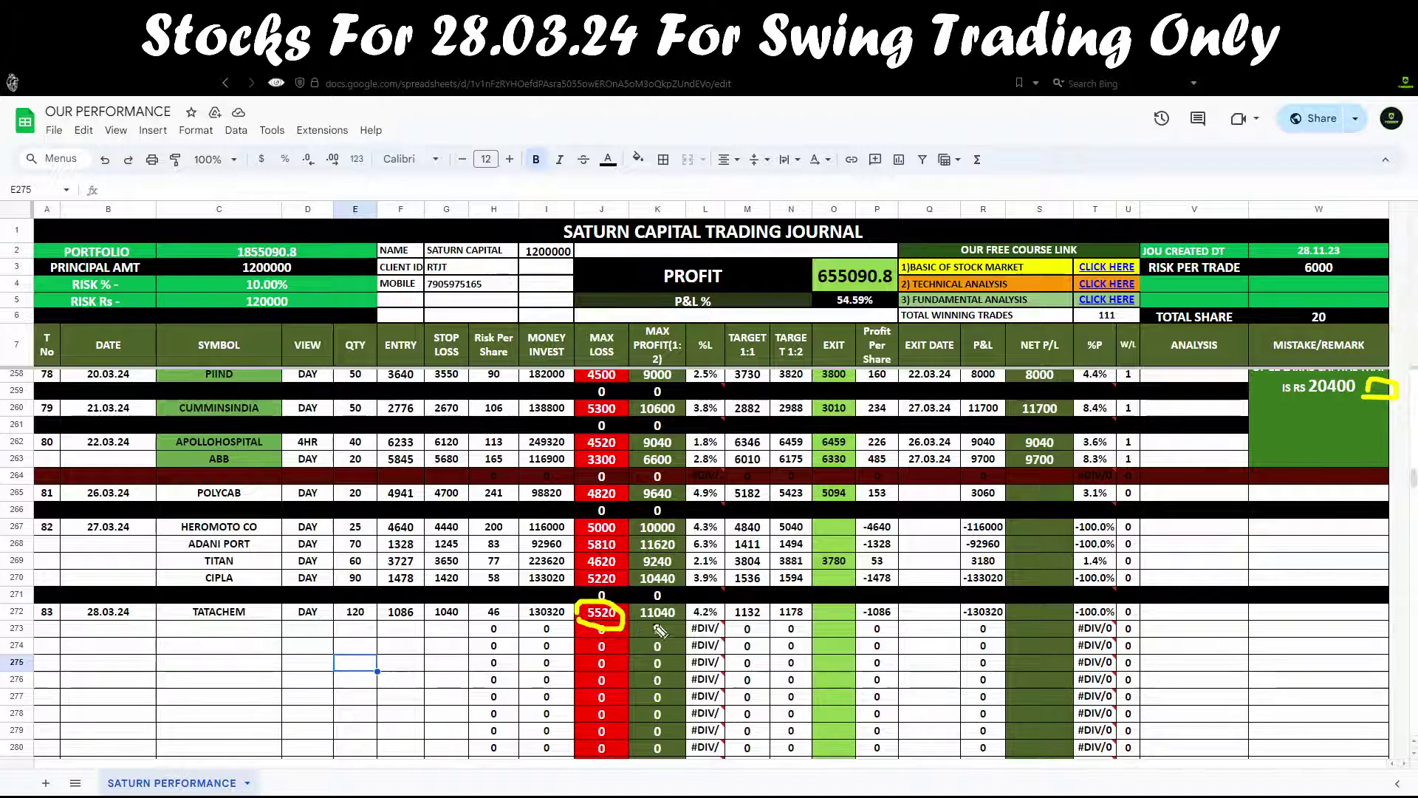
mouse_move(714, 617)
mouse_down()
mouse_move(691, 607)
mouse_move(767, 621)
mouse_up()
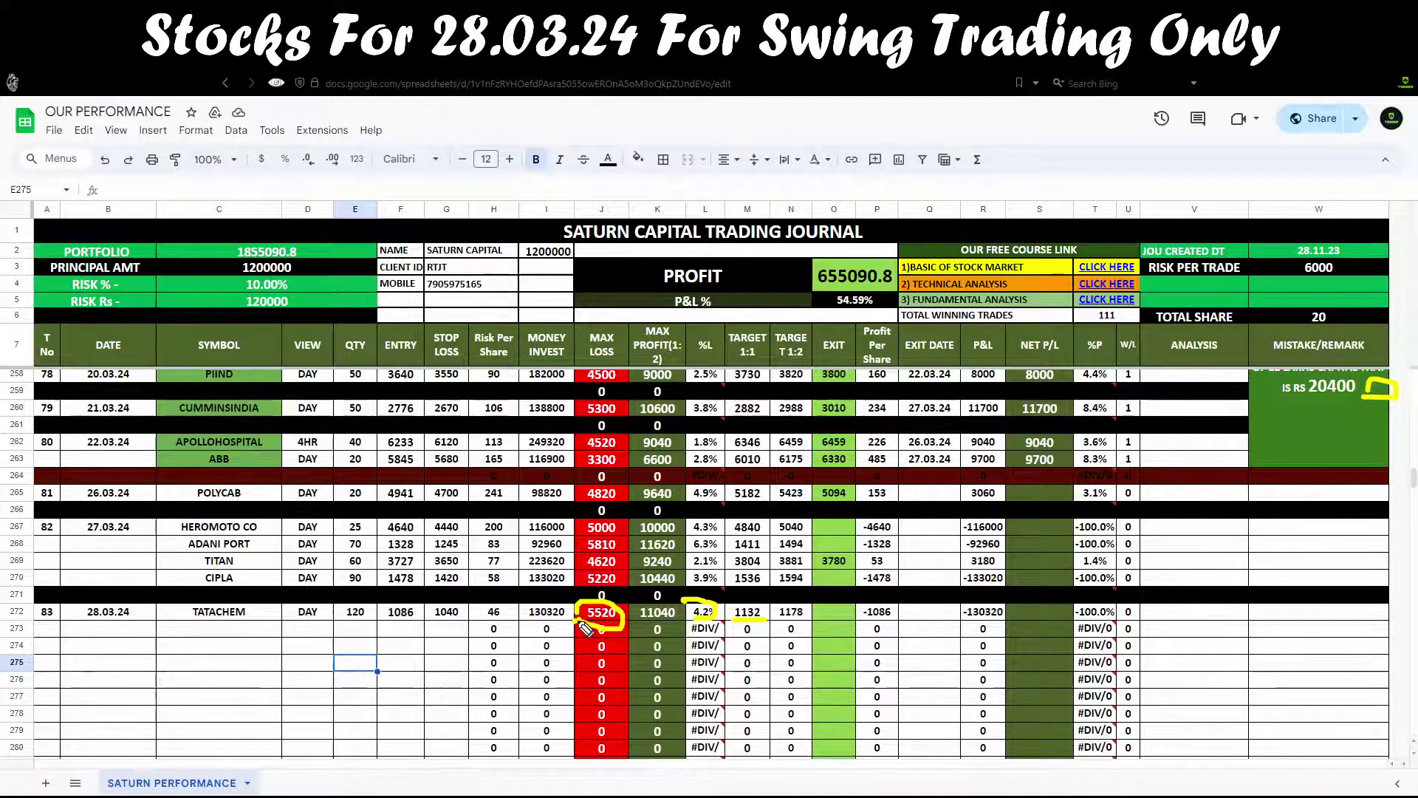
drag(781, 621, 795, 622)
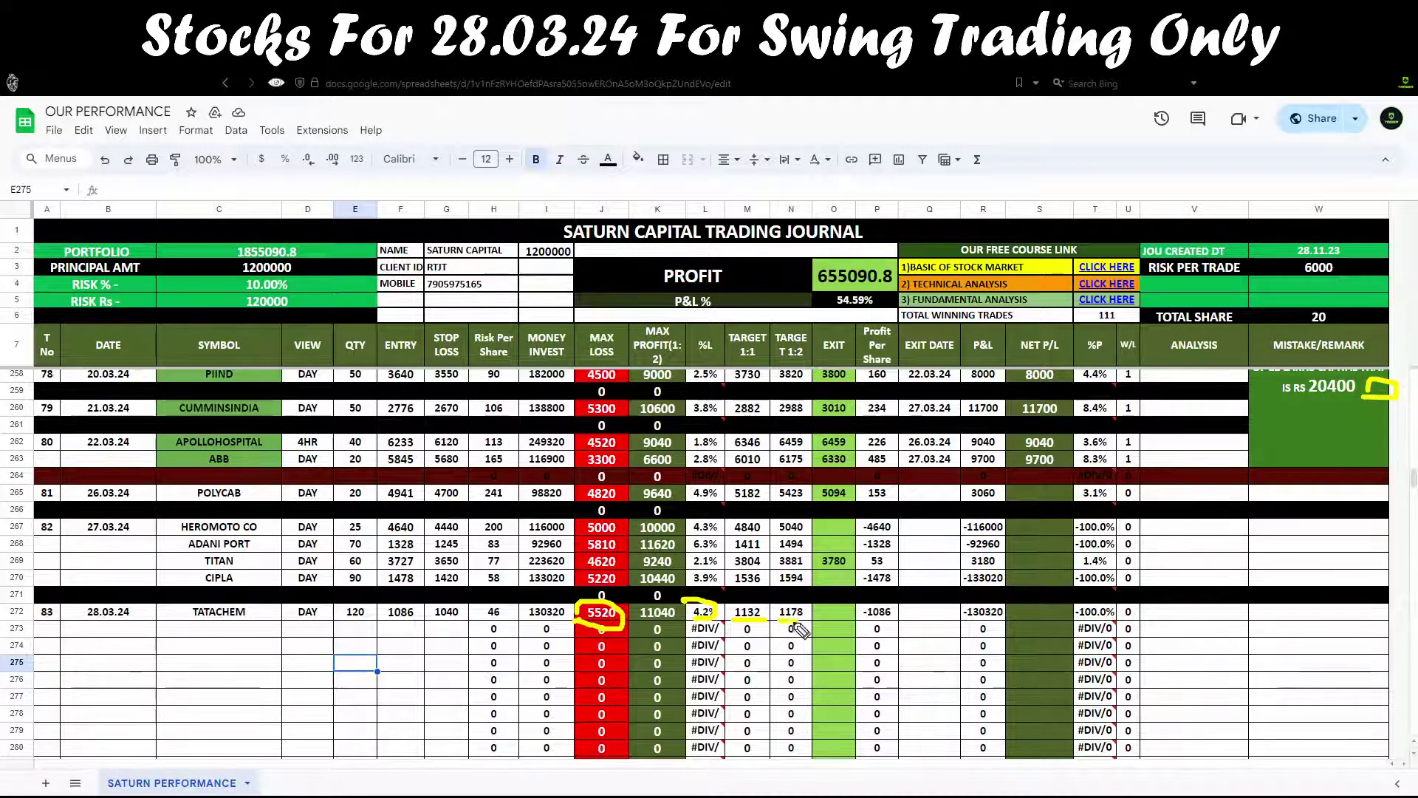
drag(641, 624, 681, 622)
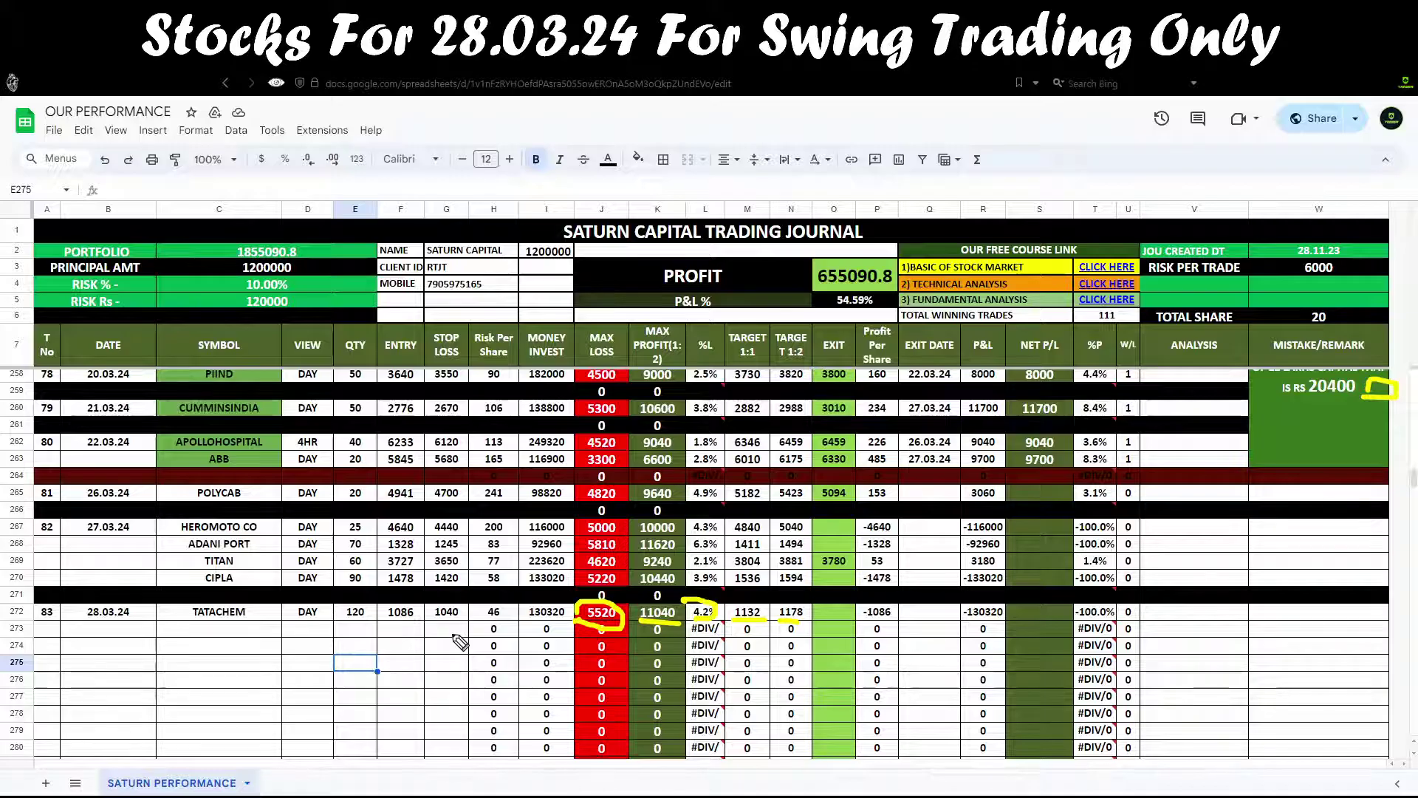
key(Escape)
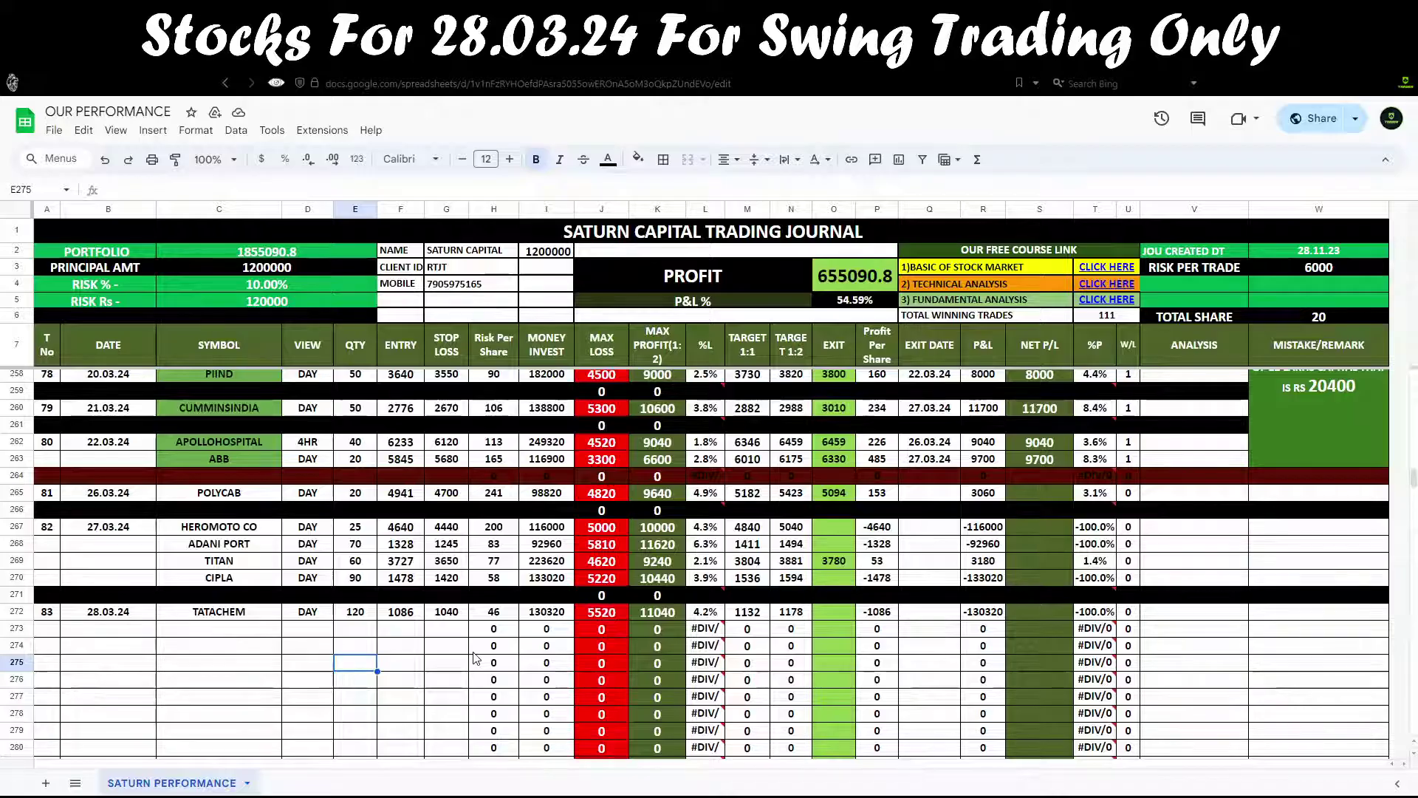
Set the TATACHEM trade quantity to 2 to show the risk for a small position
click(355, 616)
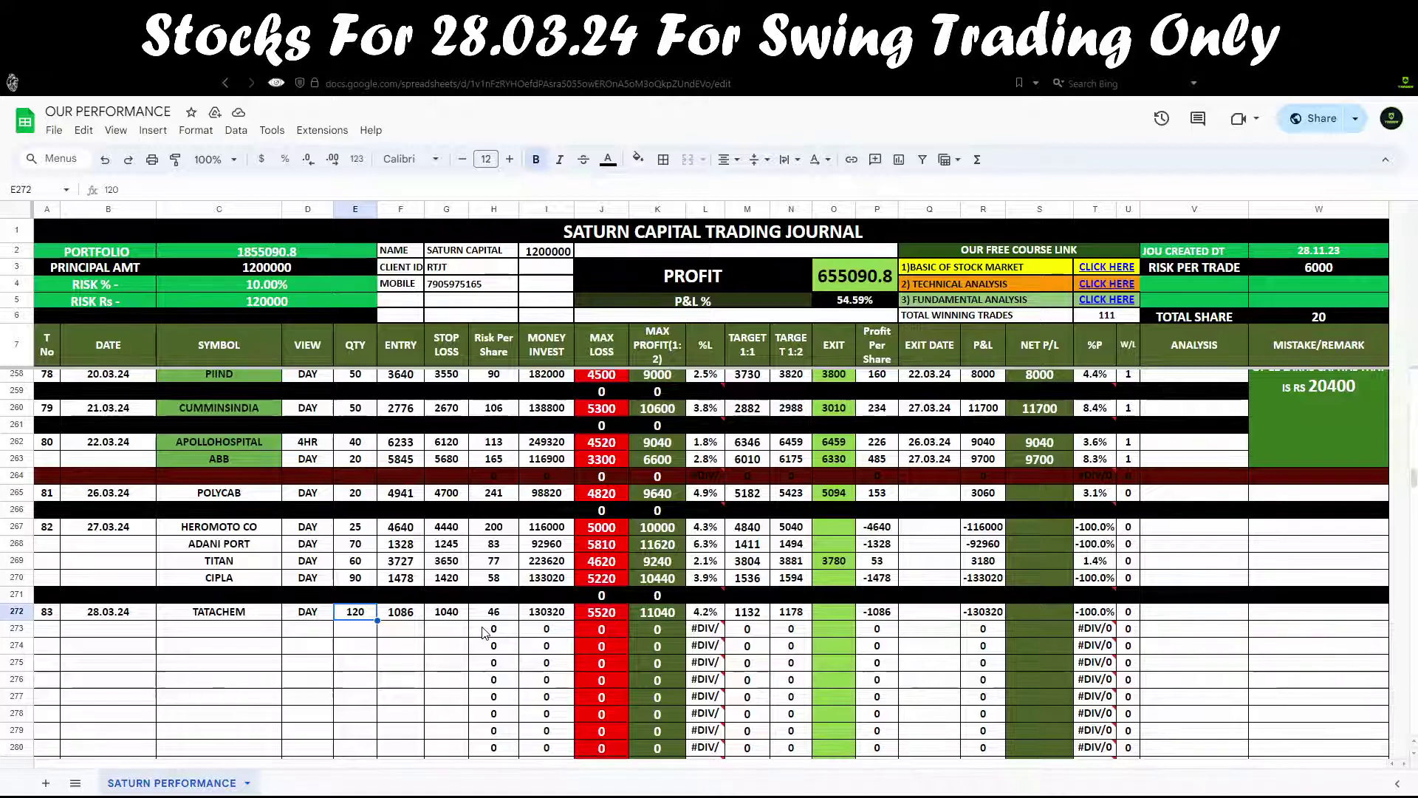
text(2)
key(Tab)
key(Down)
key(Down)
key(Down)
key(Down)
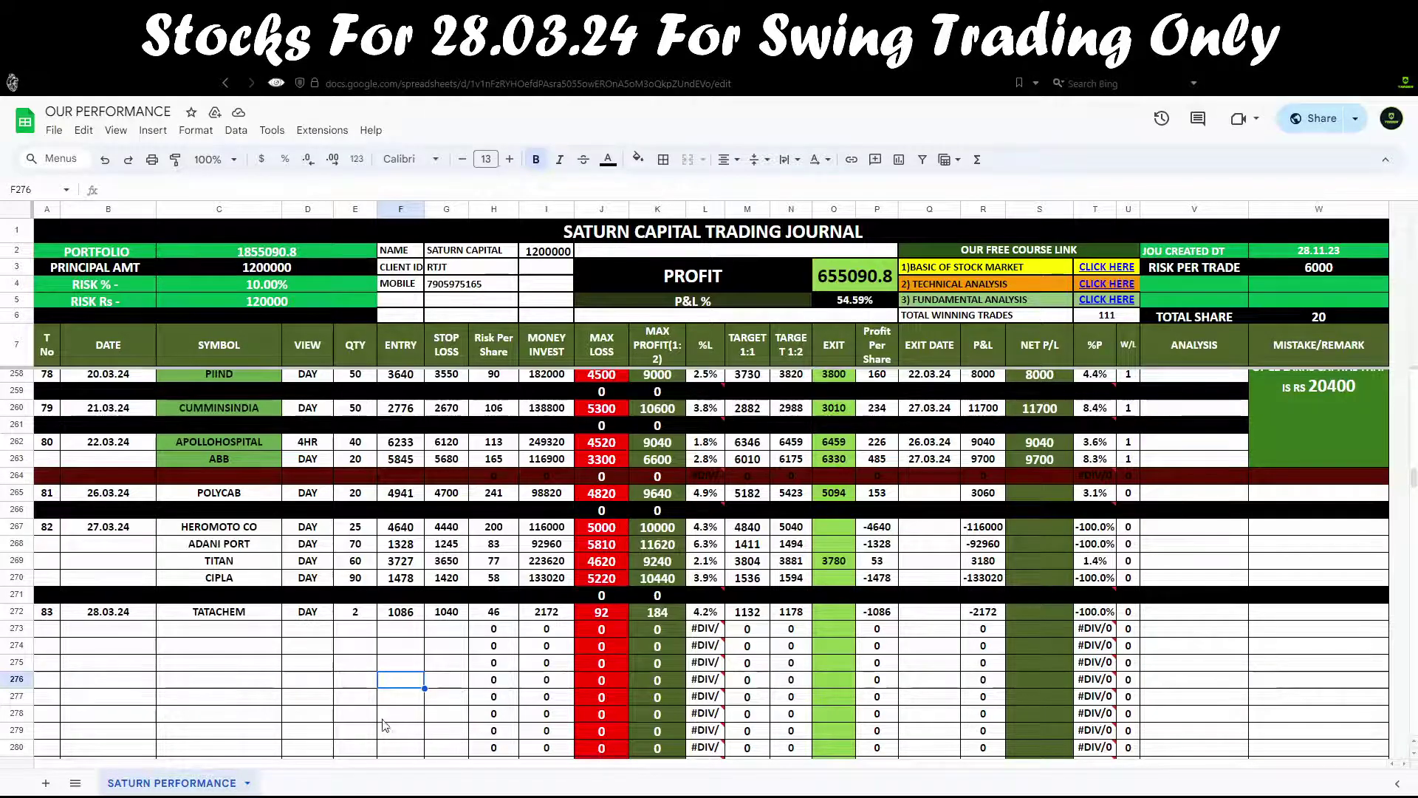
Set the TATACHEM trade quantity back to 120
click(358, 614)
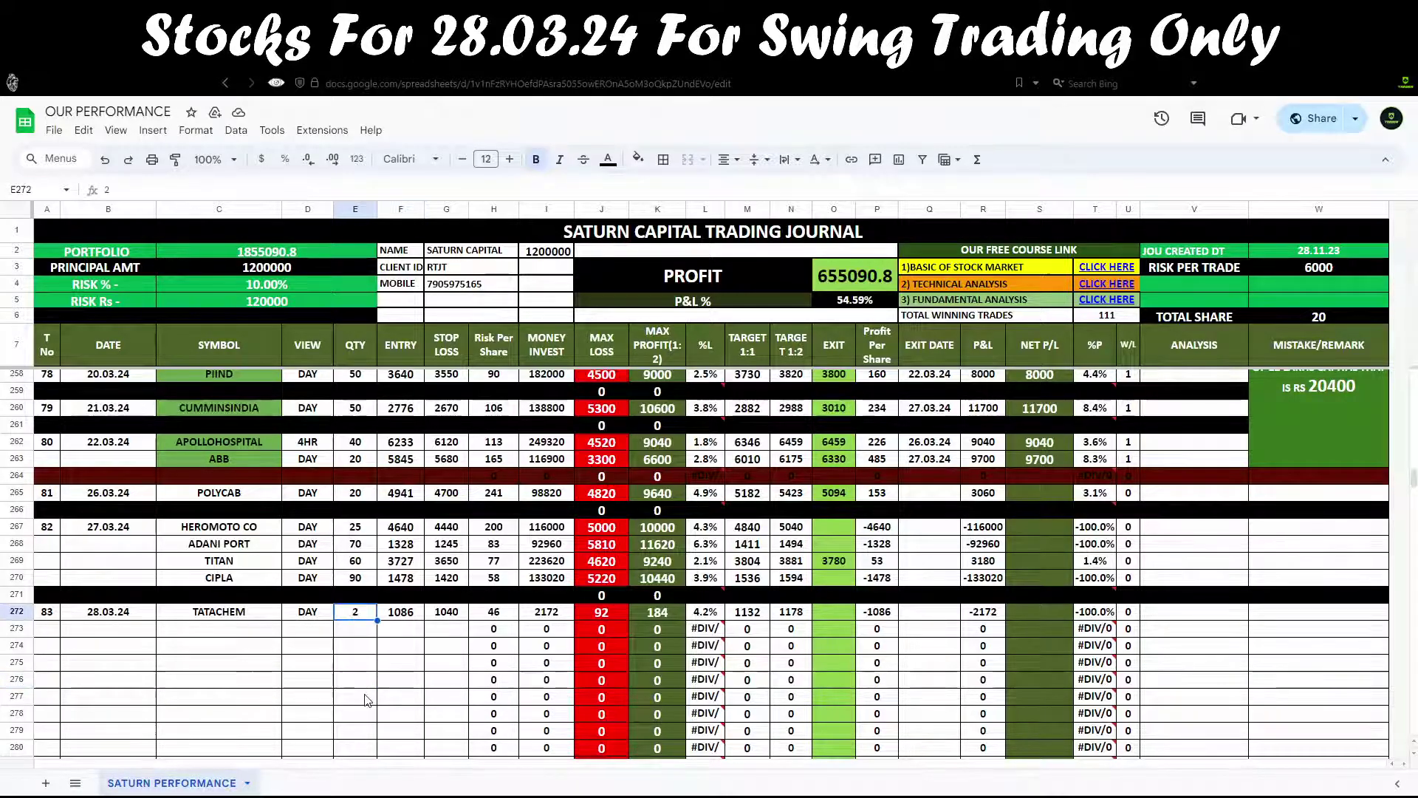
text(120)
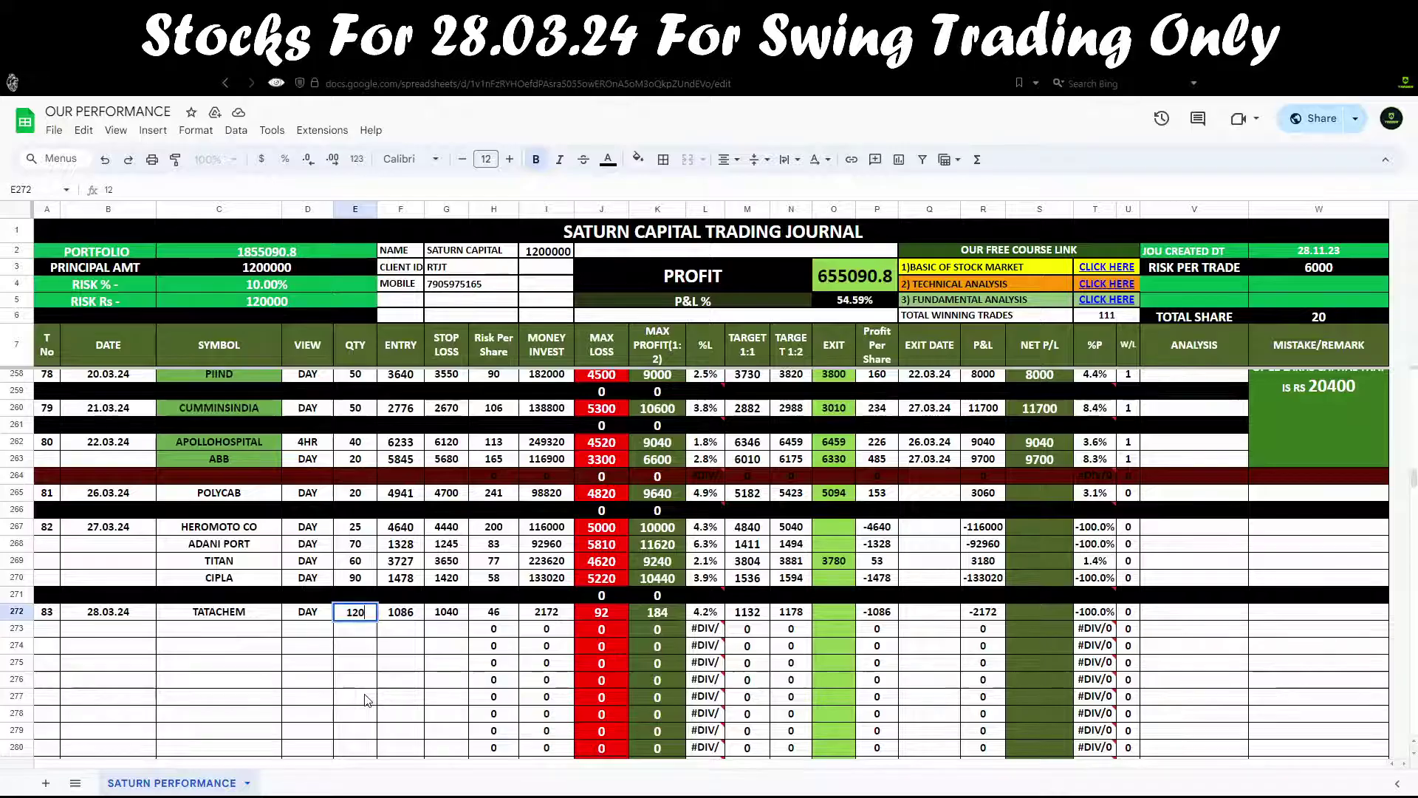
click(347, 681)
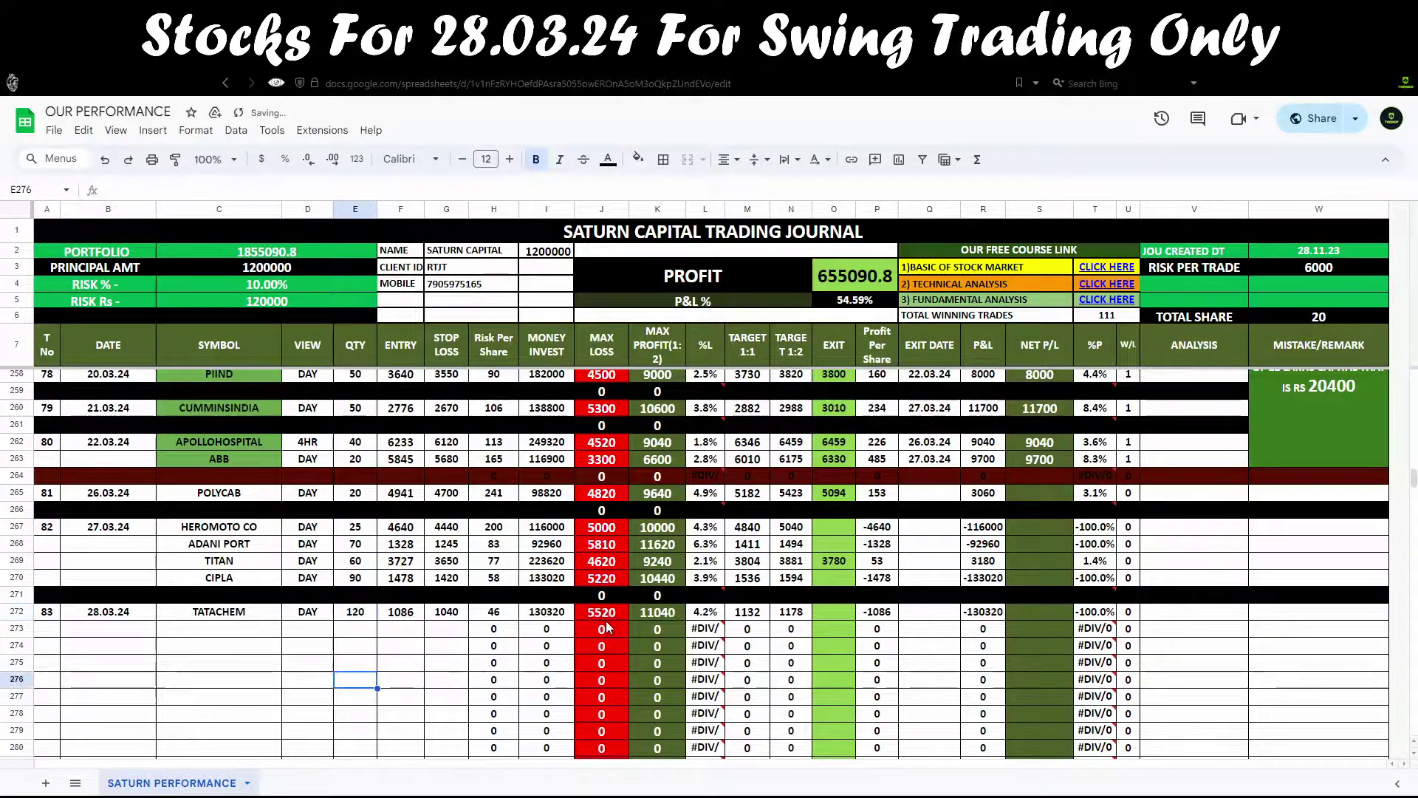
Set the TATACHEM trade quantity to 10 and show the earlier March trades in the journal
click(362, 613)
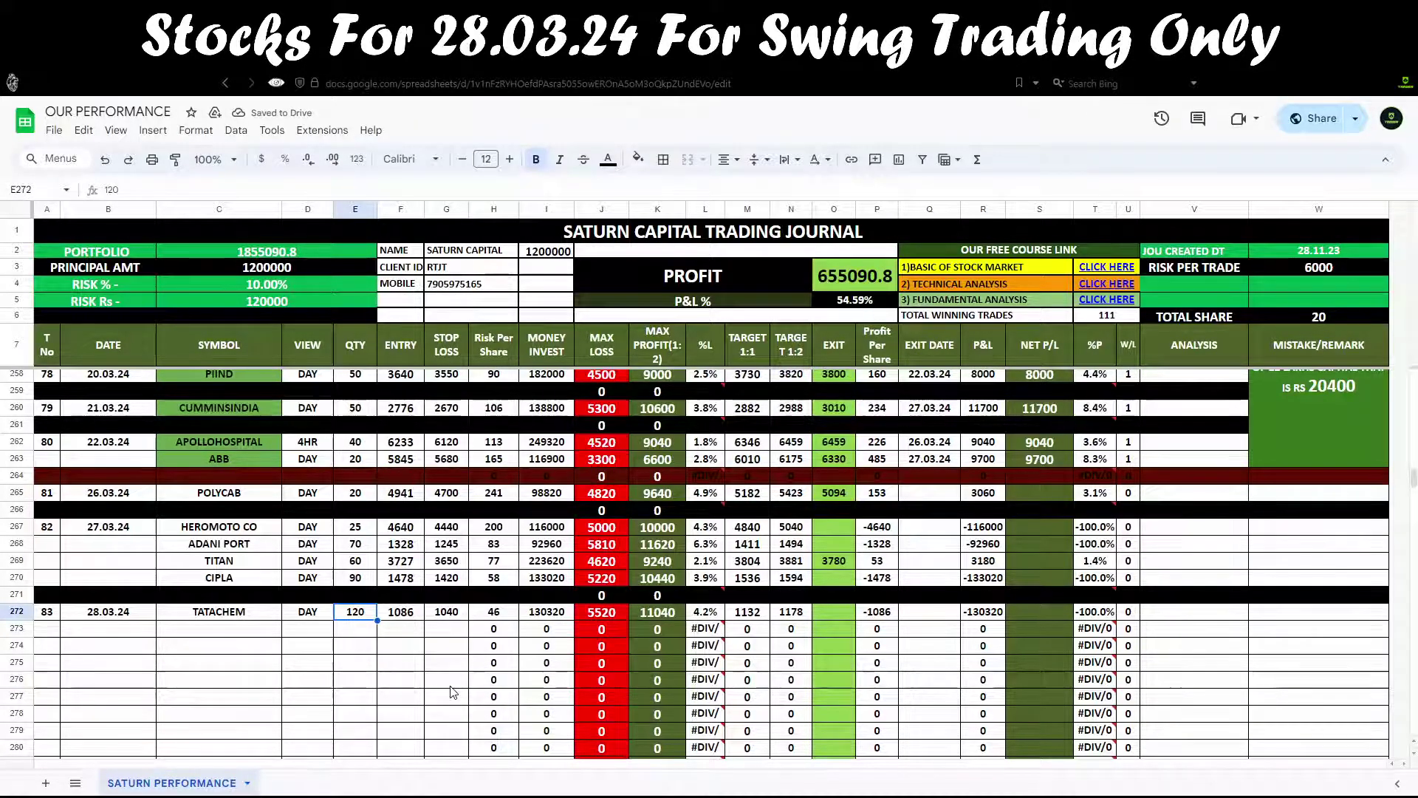
text(1)
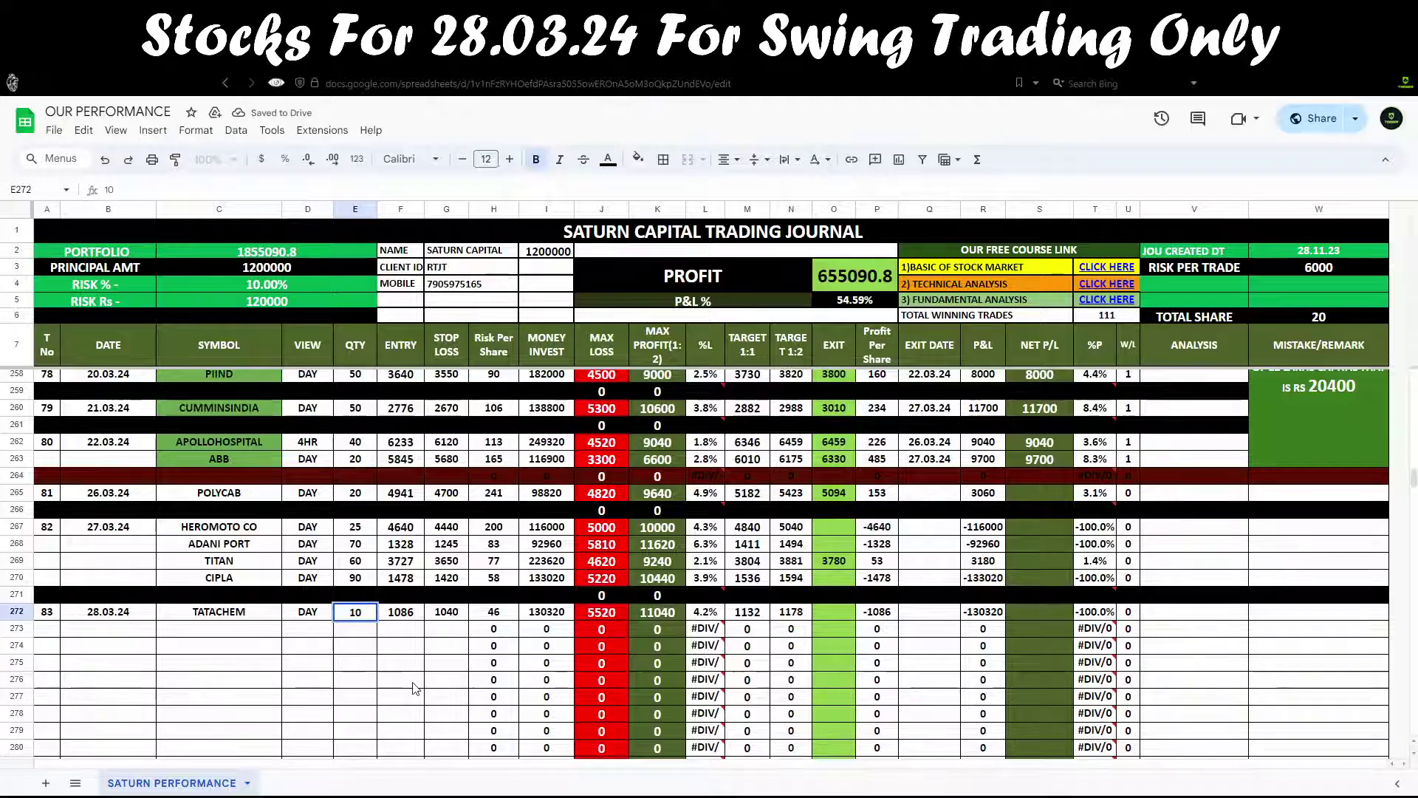
click(415, 686)
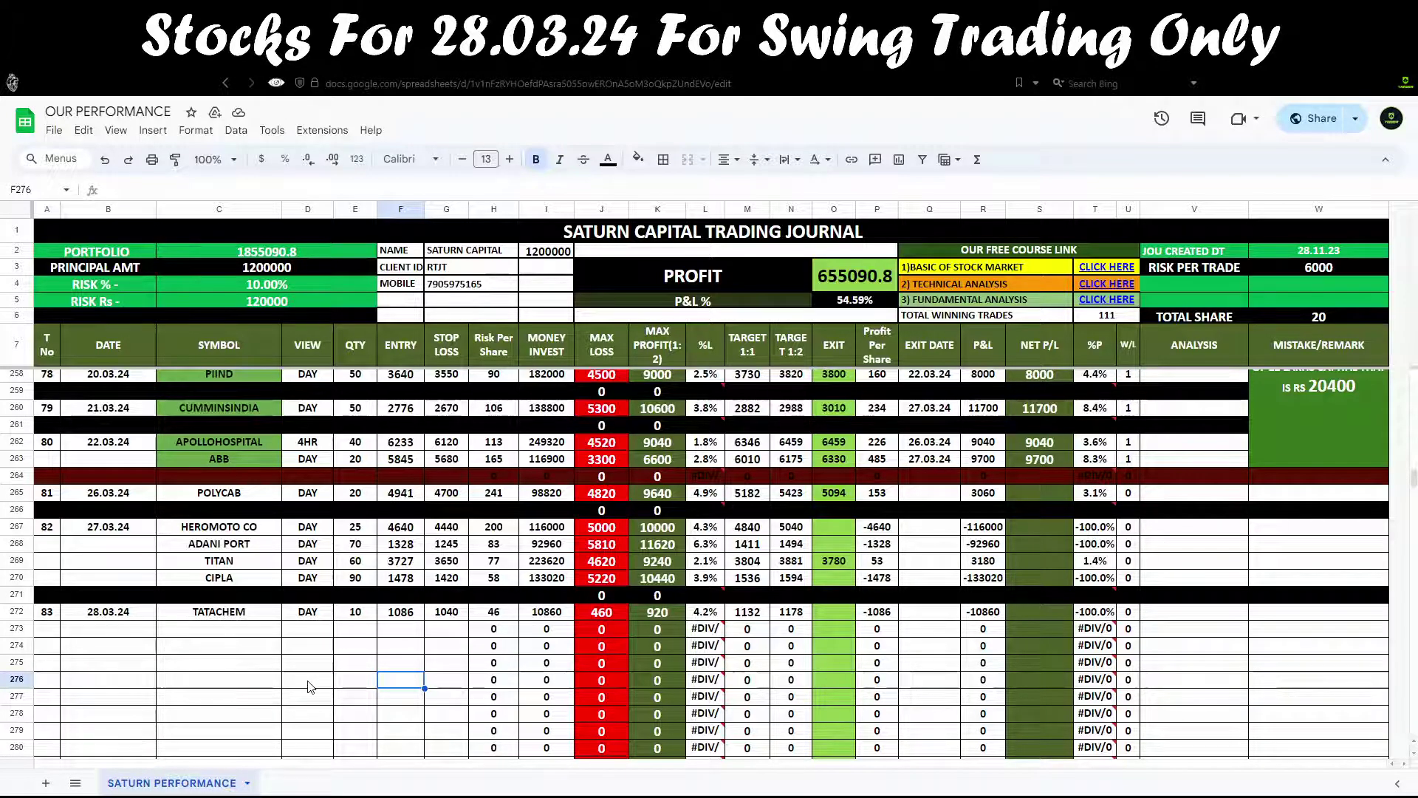
scroll(309, 687, up, 5)
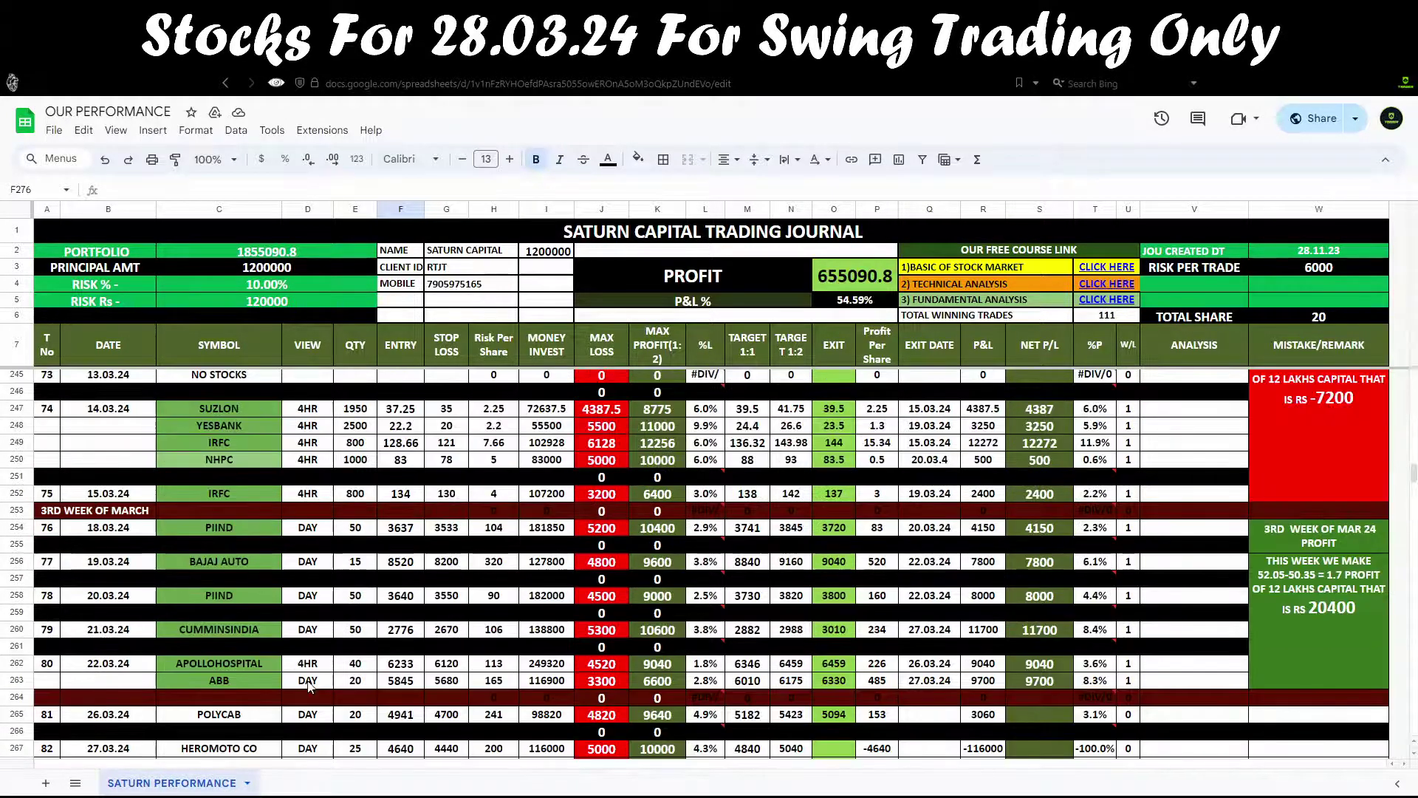